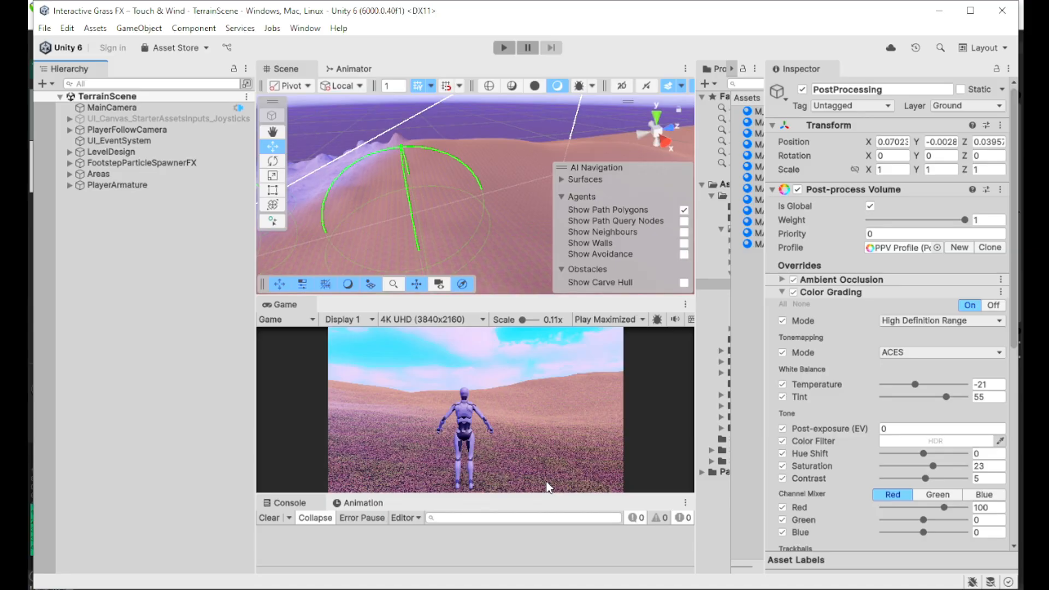
Step: Start playing TerrainScene, walk the character up the snowy hill and jump
{"action": "left_click", "coordinate": [510, 50]}
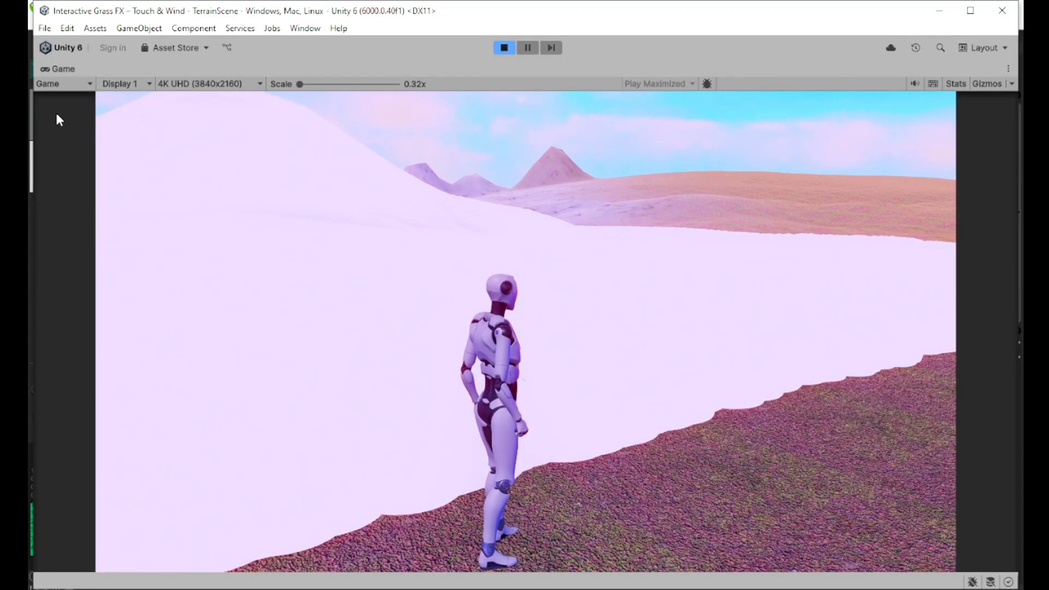
{"action": "key", "text": "w"}
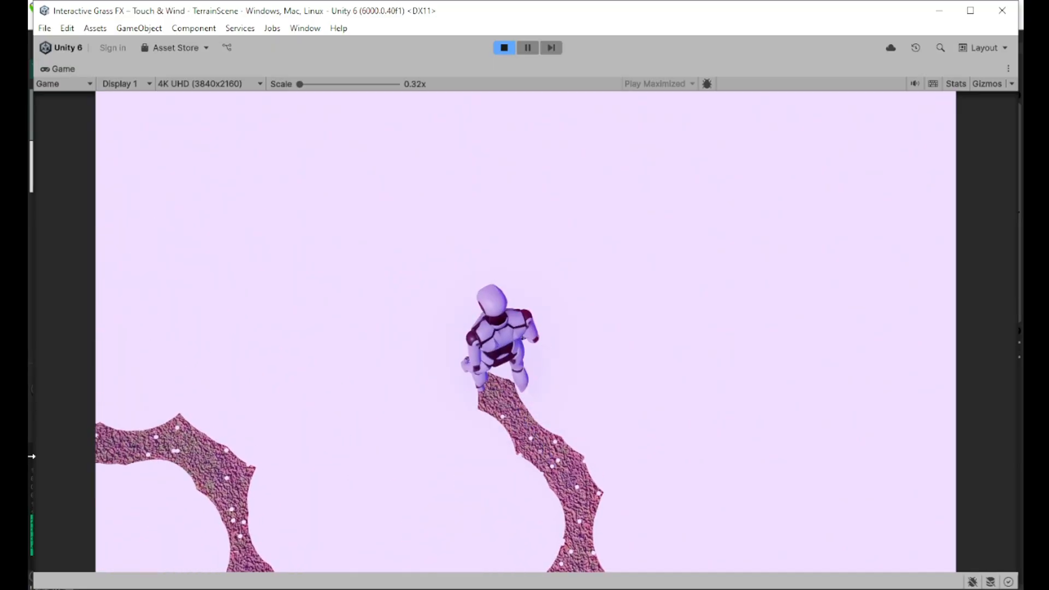
{"action": "key", "text": "Escape"}
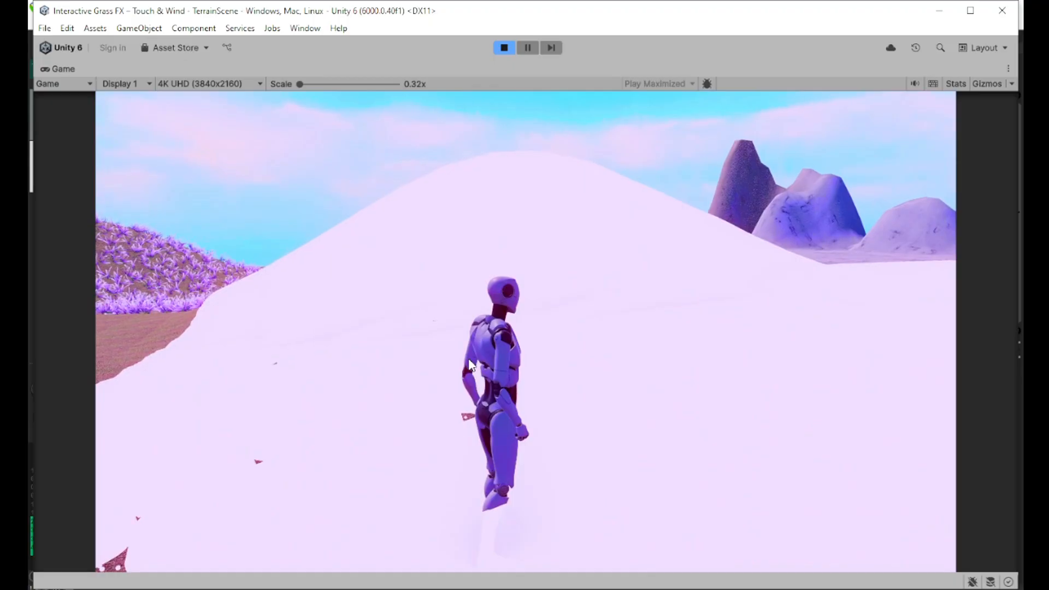
{"action": "key", "text": "w"}
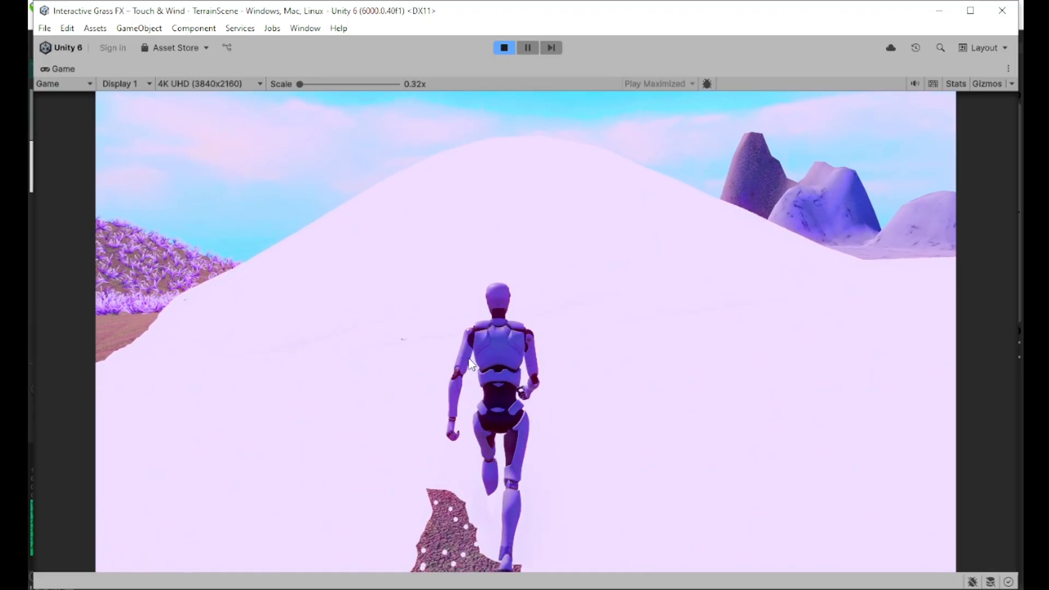
{"action": "key", "text": "space"}
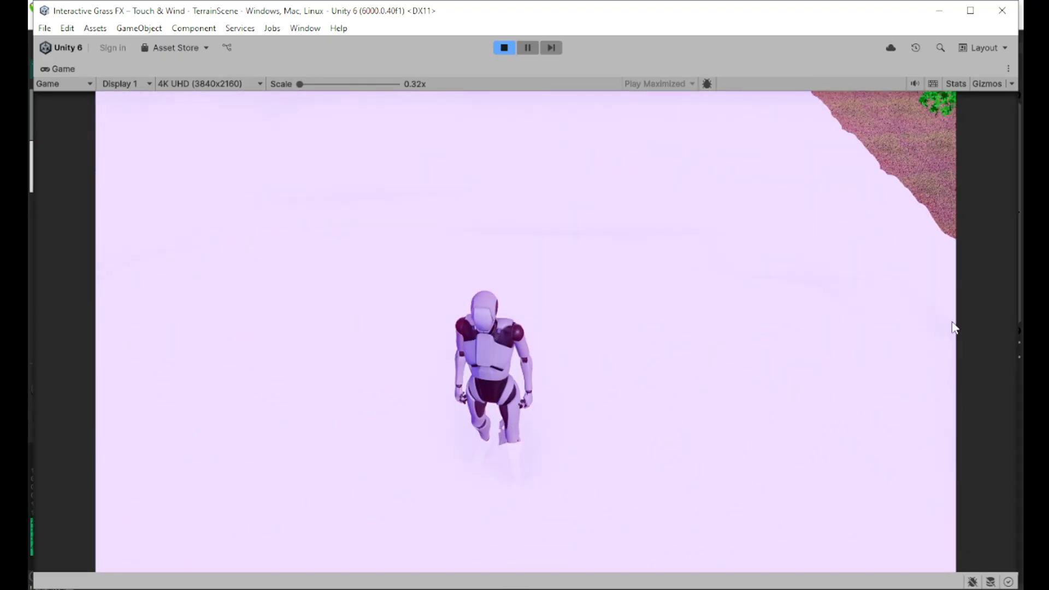
Step: Run the character back and forth across the snow into the grass, then stop play mode
{"action": "key", "text": "s"}
{"action": "key", "text": "a"}
{"action": "key", "text": "w"}
{"action": "key", "text": "d"}
{"action": "key", "text": "s"}
{"action": "key", "text": "a"}
{"action": "key", "text": "w"}
{"action": "key", "text": "s"}
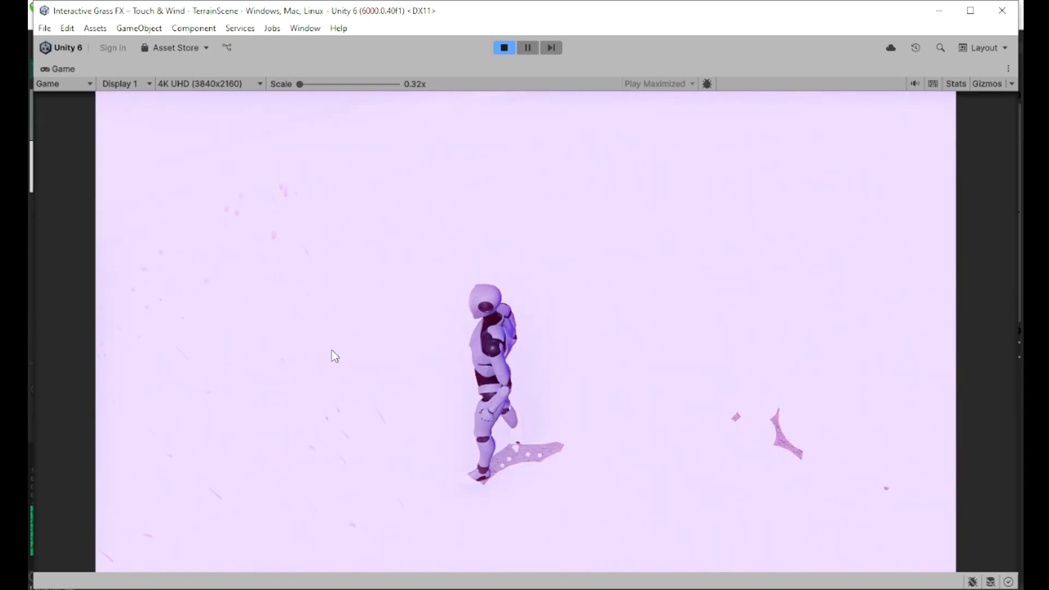
{"action": "key", "text": "w"}
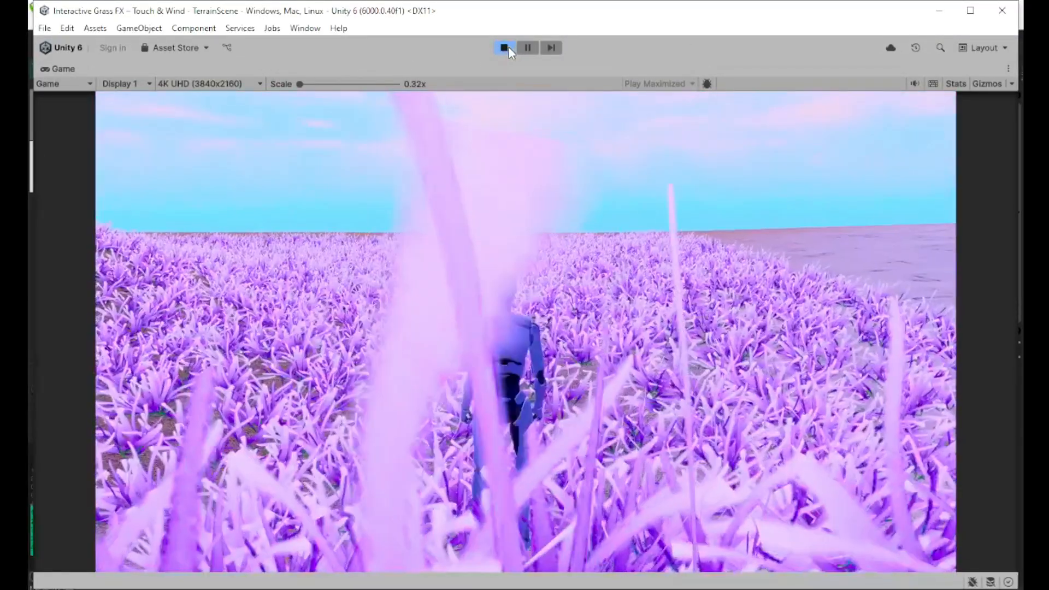
{"action": "left_click", "coordinate": [509, 48]}
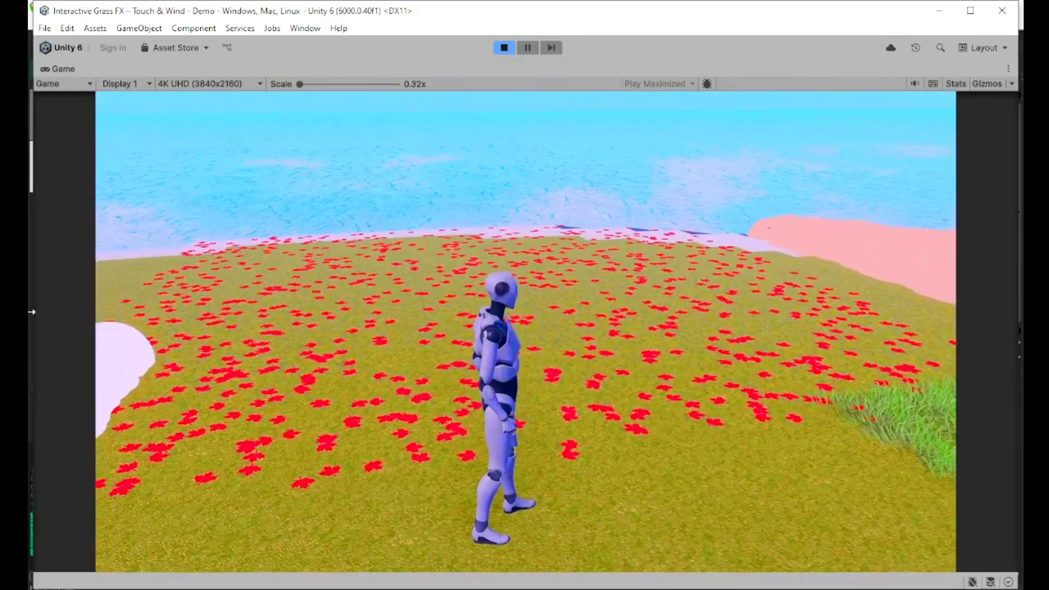
Step: Run the character around the red-flower field and turn it to face the camera
{"action": "key", "text": "d"}
{"action": "key", "text": "s"}
{"action": "key", "text": "d"}
{"action": "key", "text": "s"}
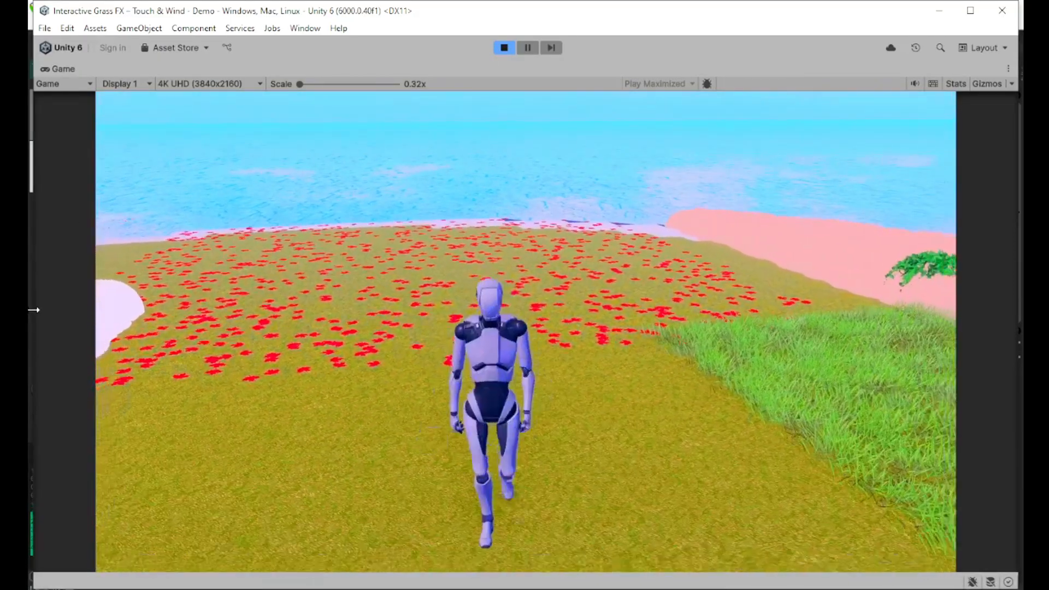
{"action": "key", "text": "a"}
{"action": "key", "text": "w"}
{"action": "key", "text": "d"}
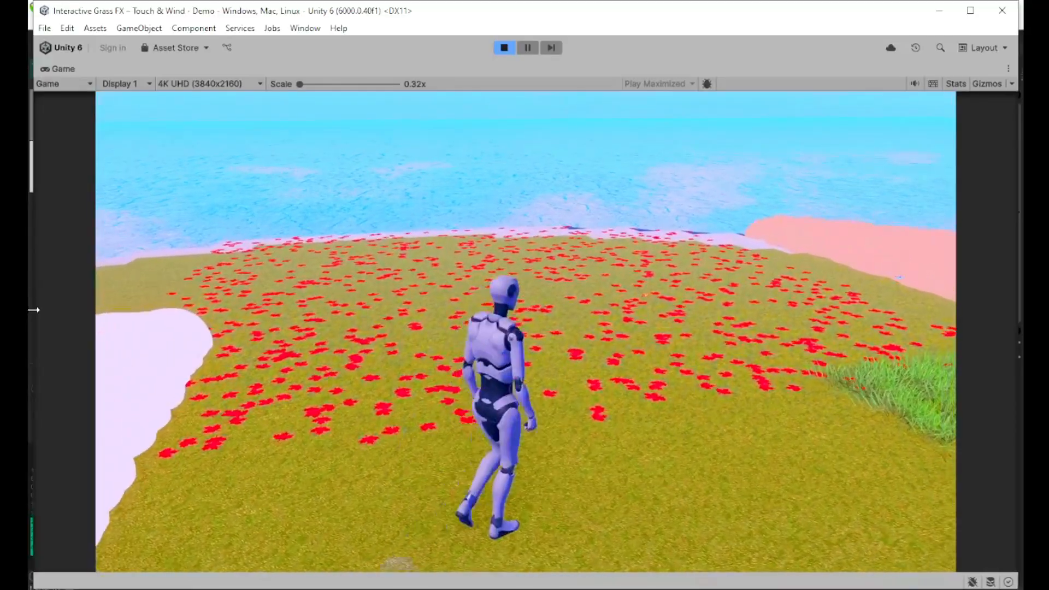
{"action": "key", "text": "w"}
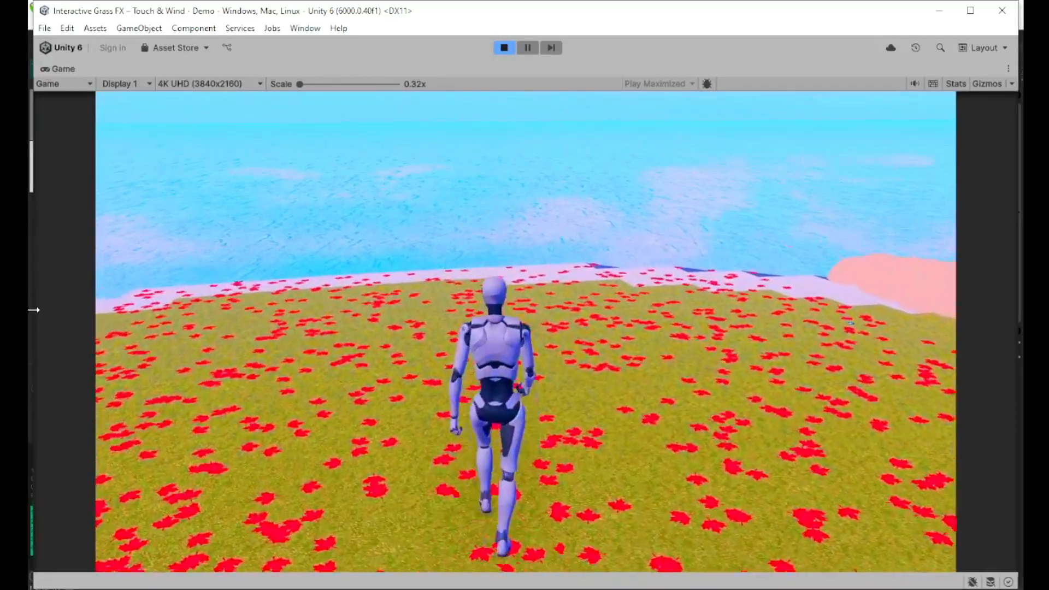
{"action": "key", "text": "d"}
{"action": "key", "text": "s"}
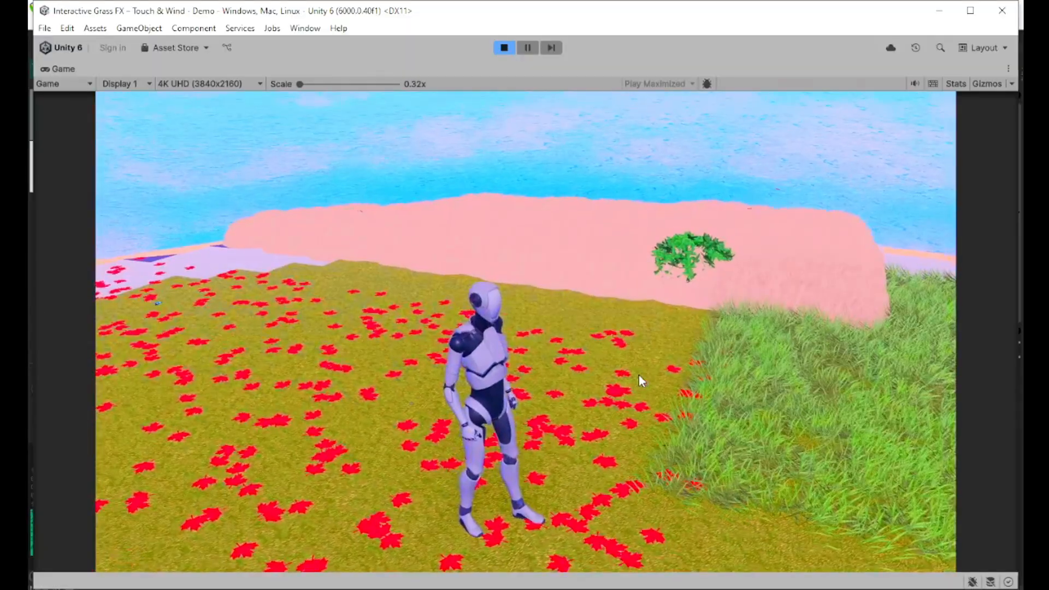
Step: Walk the character back and forth through the green grass
{"action": "key", "text": "d"}
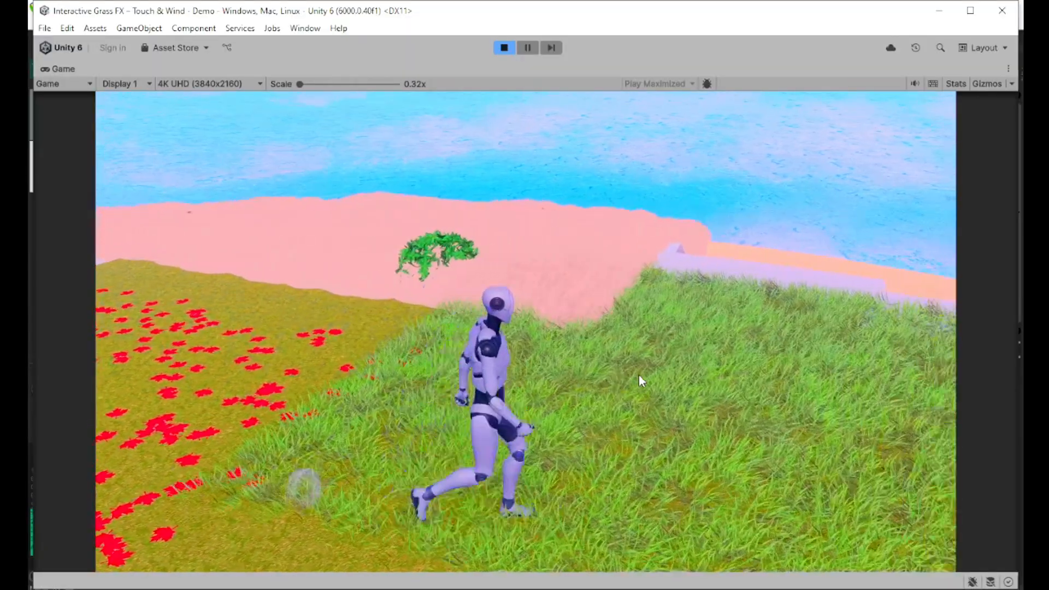
{"action": "key", "text": "s"}
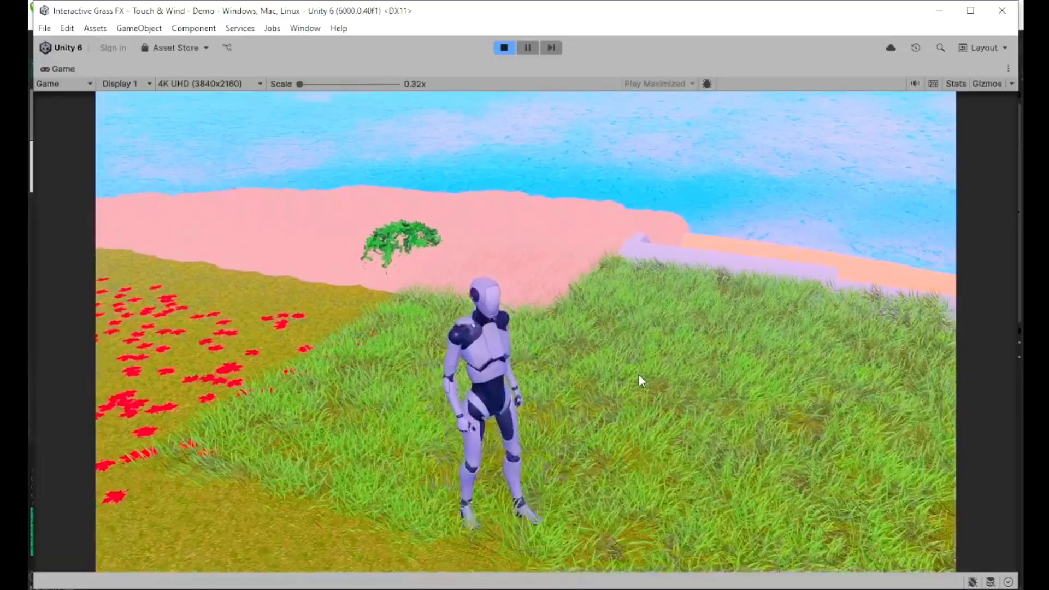
{"action": "key", "text": "w"}
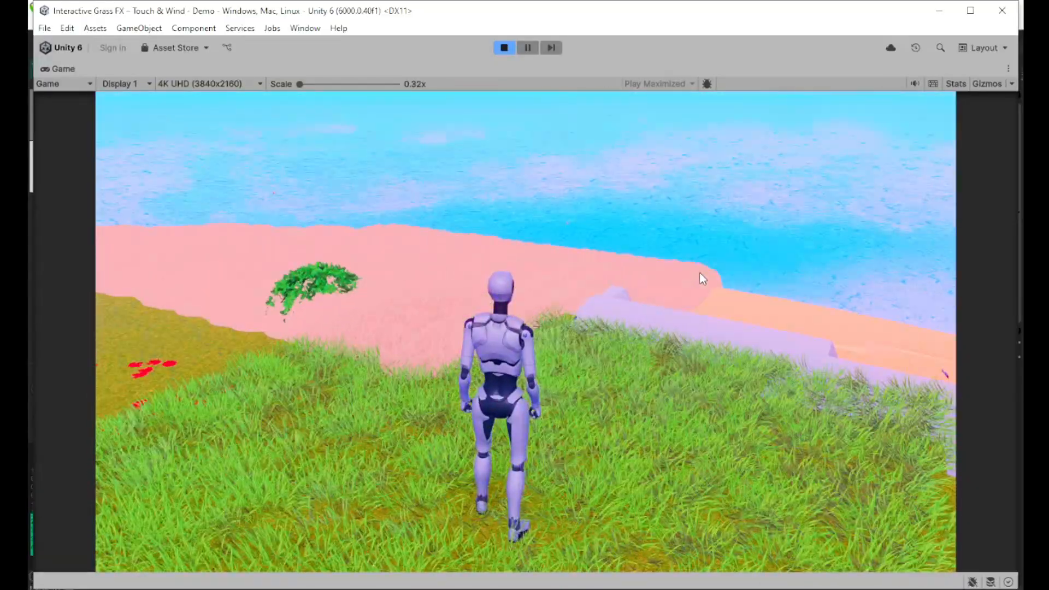
{"action": "key", "text": "d"}
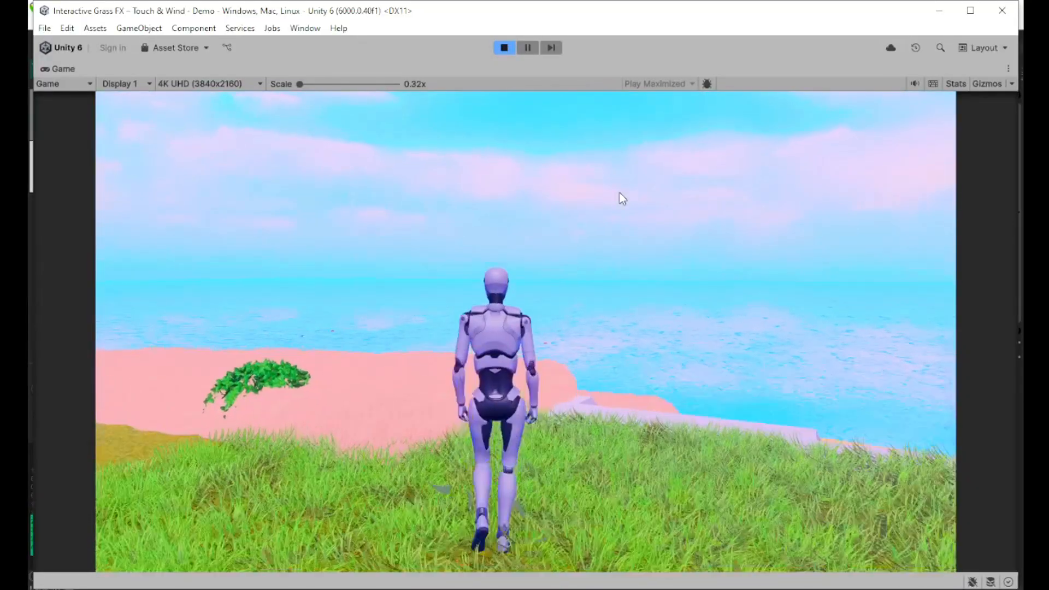
{"action": "key", "text": "a"}
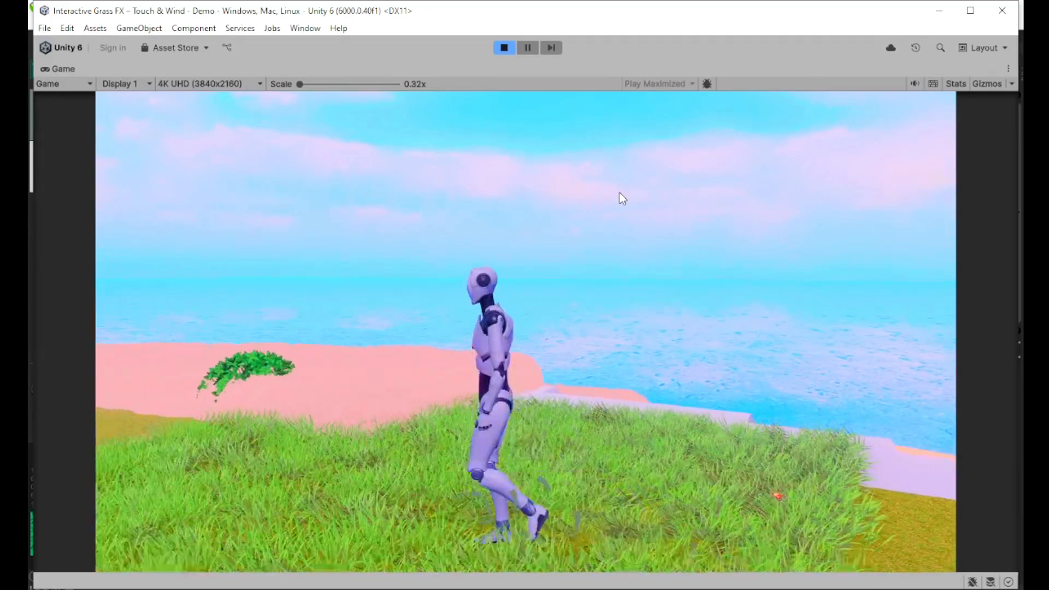
{"action": "key", "text": "s"}
{"action": "key", "text": "d"}
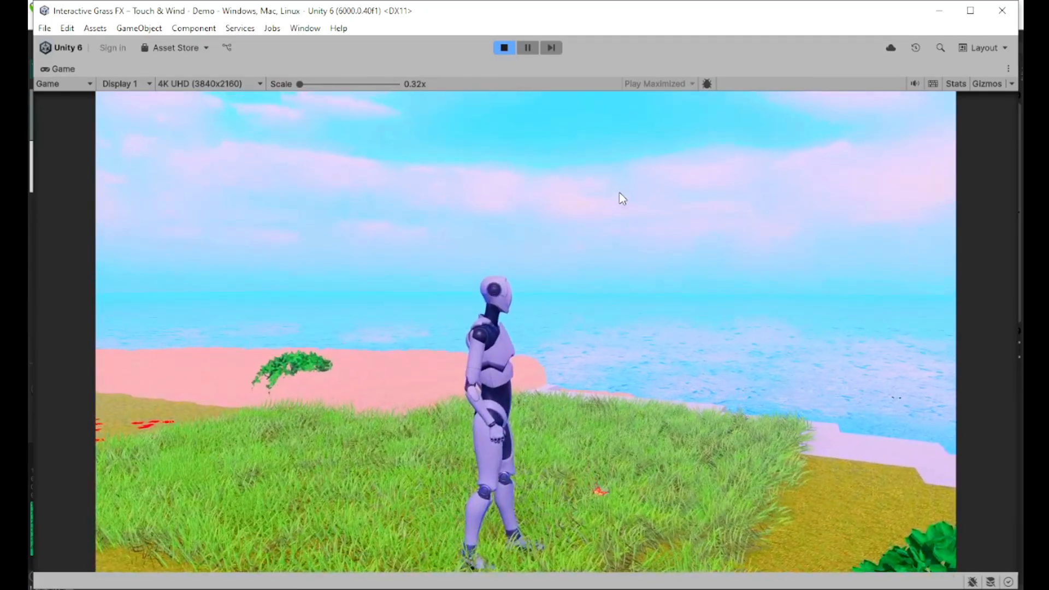
{"action": "key", "text": "w"}
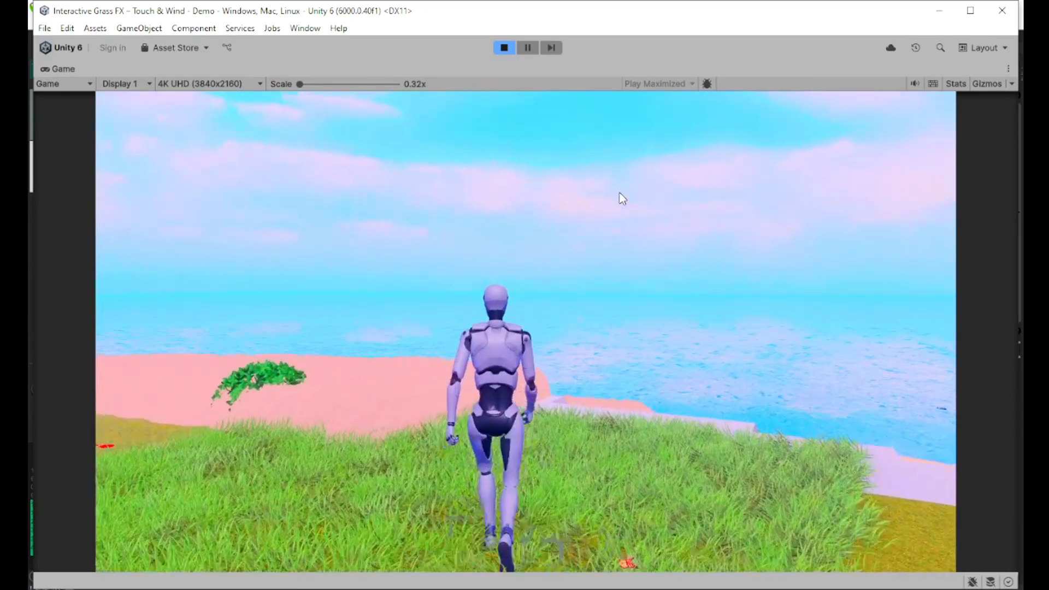
{"action": "key", "text": "a"}
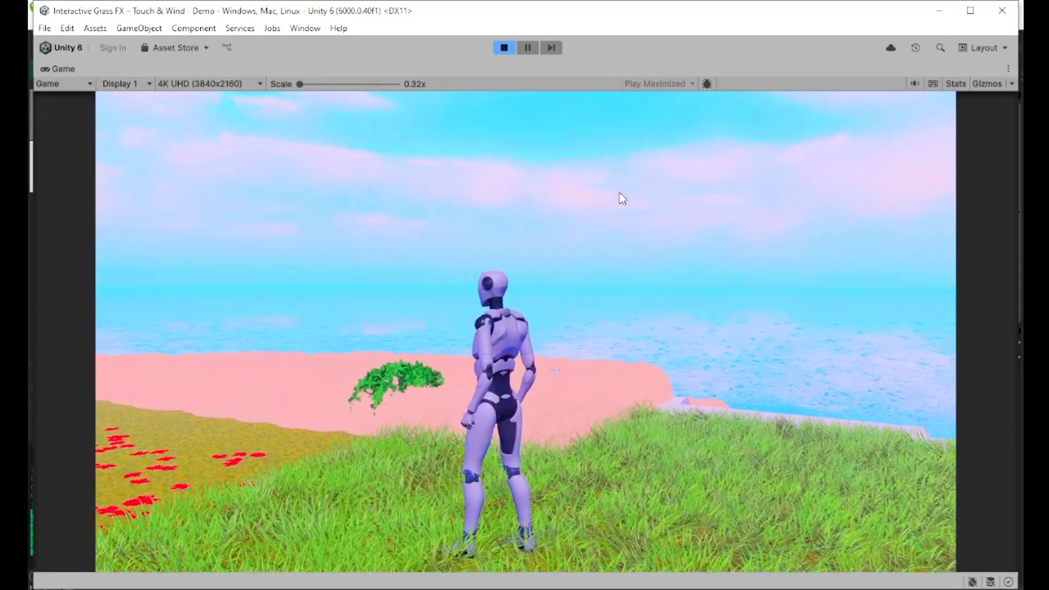
Step: Run the character toward the sea across the pink sandy ground
{"action": "key", "text": "w"}
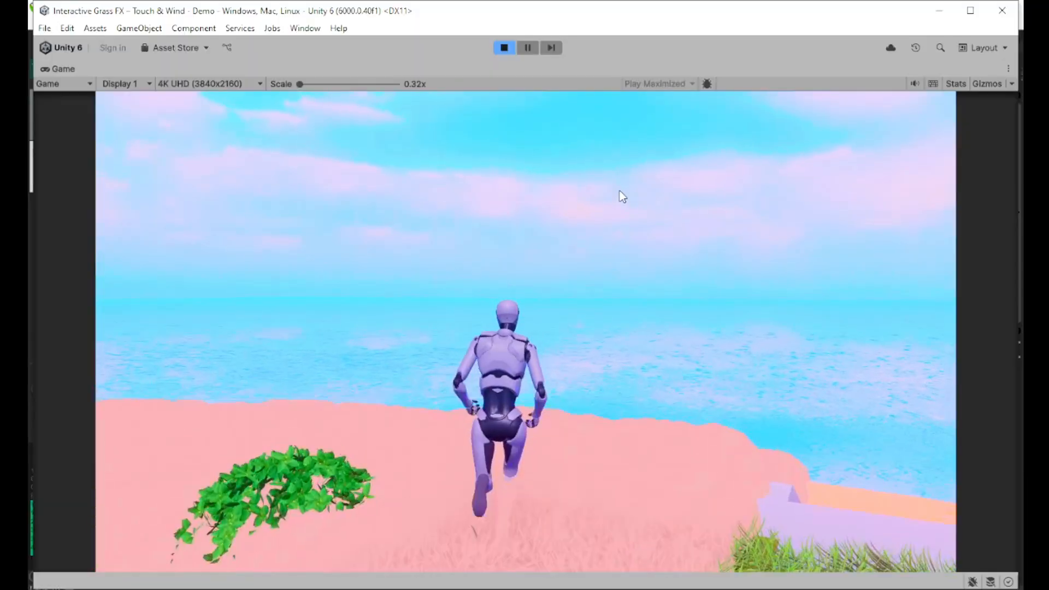
{"action": "key", "text": "a"}
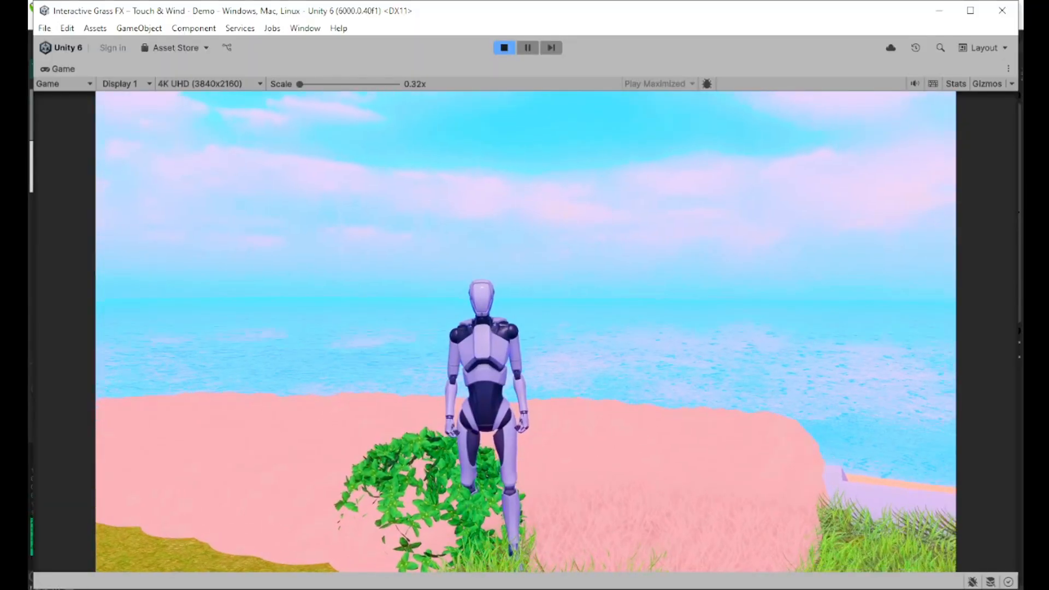
{"action": "key", "text": "w"}
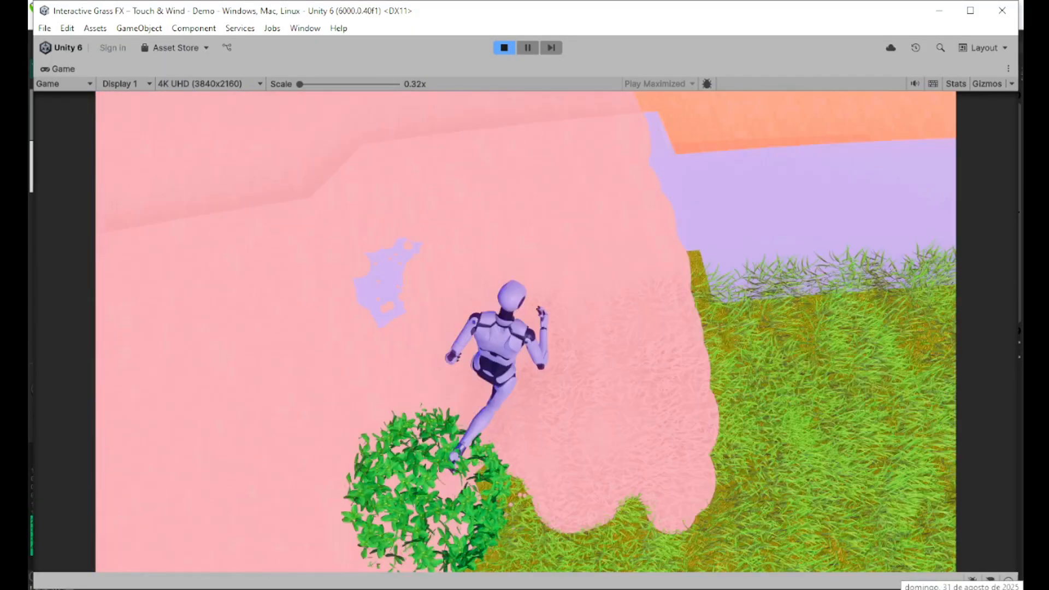
{"action": "key", "text": "a"}
{"action": "key", "text": "s"}
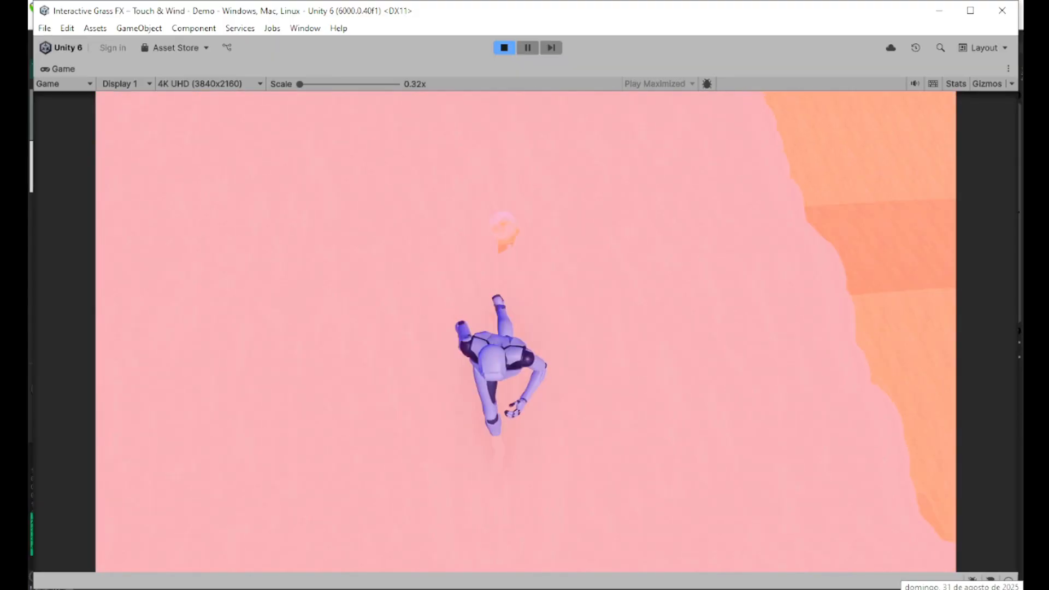
{"action": "key", "text": "a"}
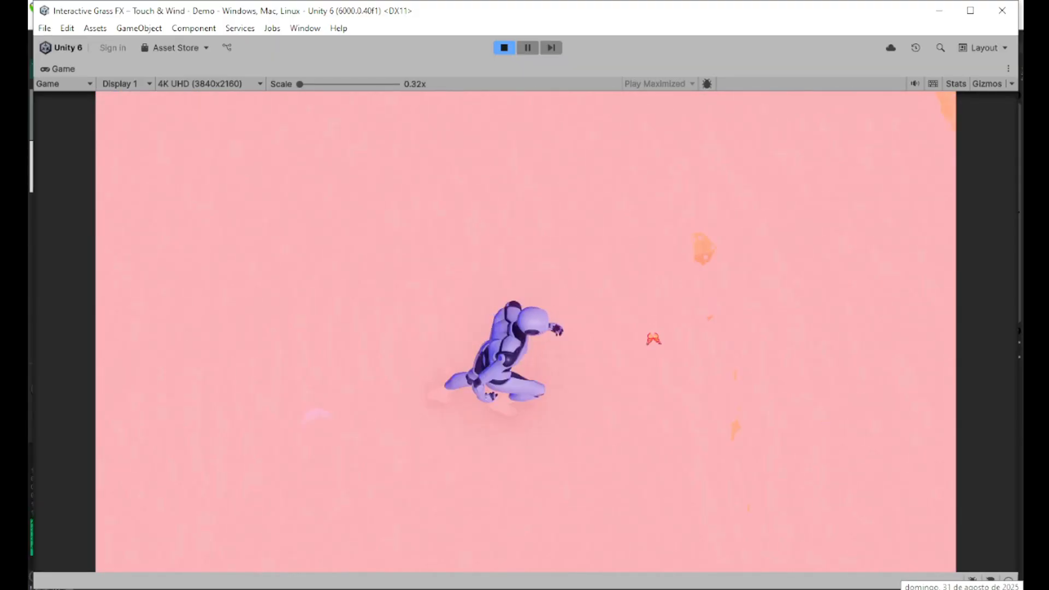
{"action": "key", "text": "s"}
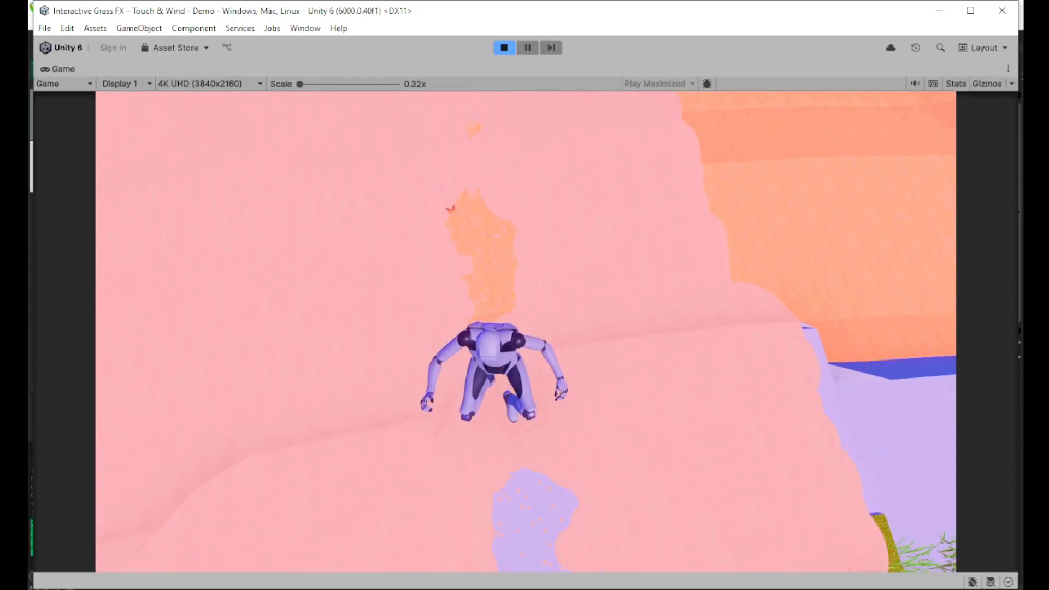
{"action": "key", "text": "d"}
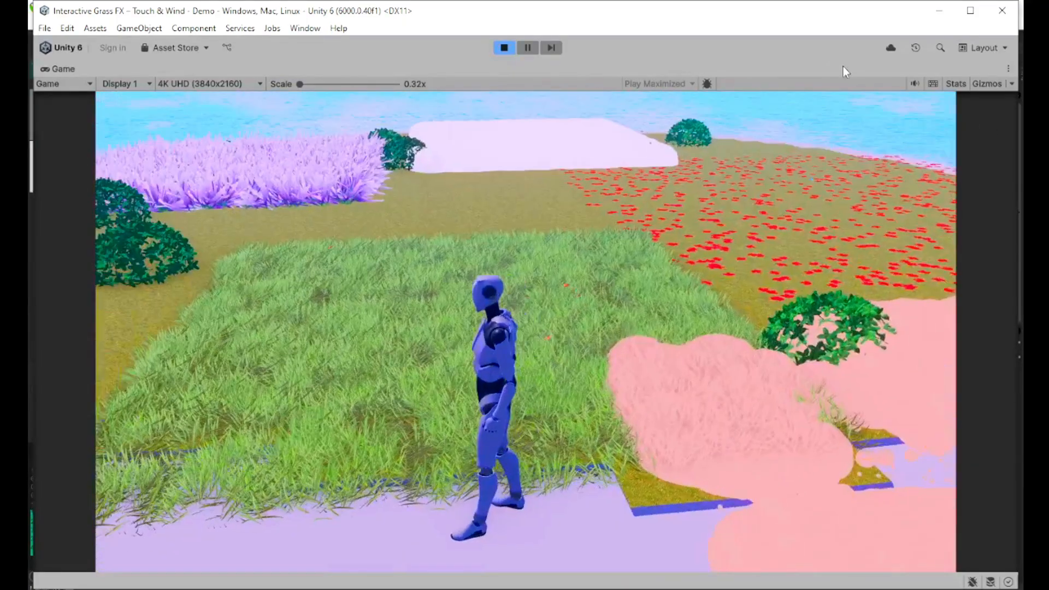
Step: Run the character forward across the ground areas, then stop play mode
{"action": "key", "text": "w"}
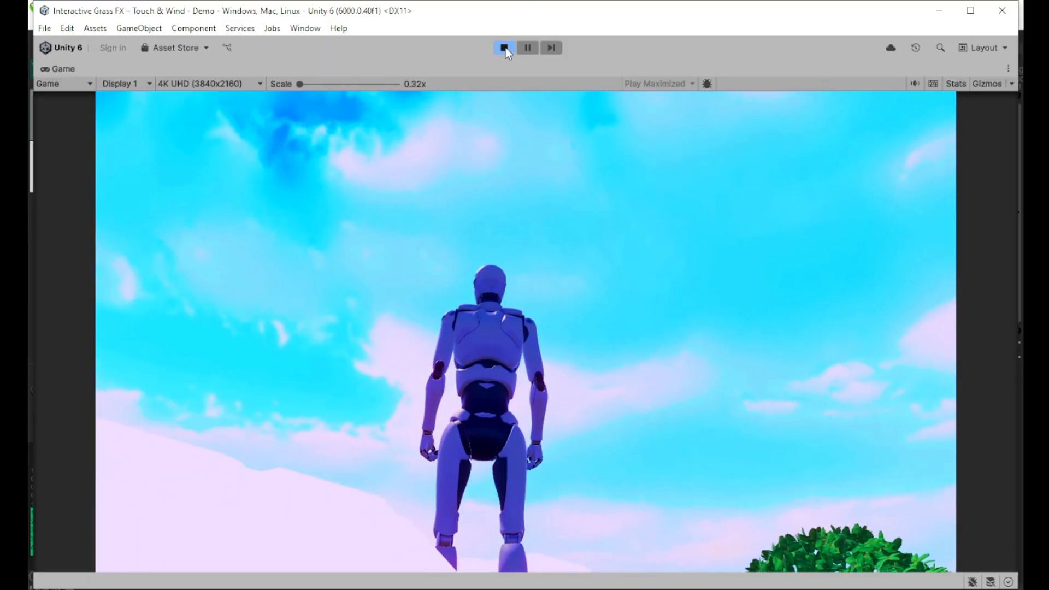
{"action": "left_click", "coordinate": [504, 48]}
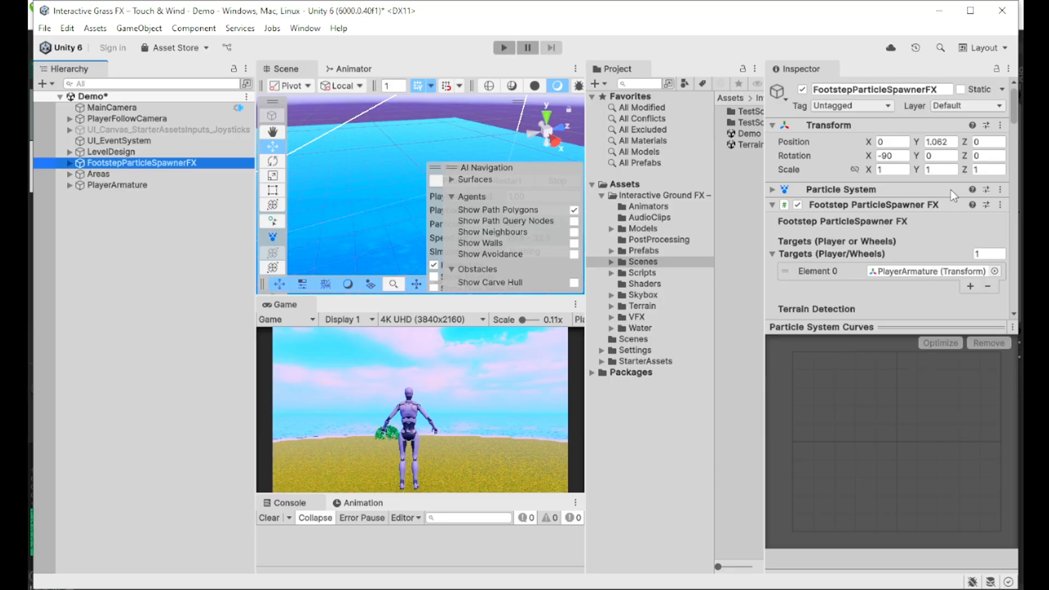
Step: Frame the footstep spawner, recentre on the character and test-emit Area 1 leaf particles
{"action": "scroll", "coordinate": [926, 183], "scroll_direction": "down", "scroll_amount": 3}
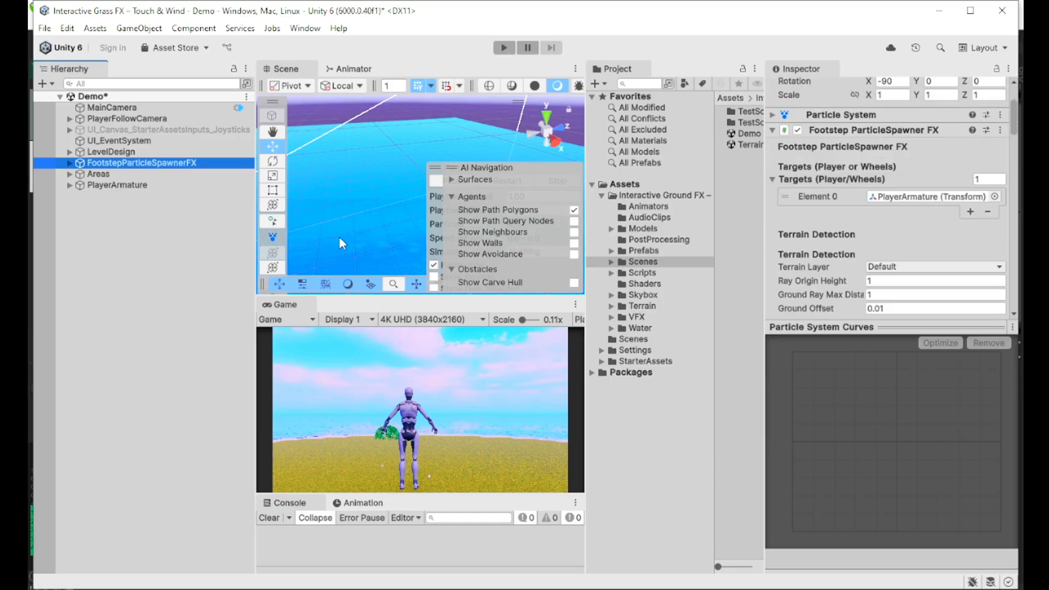
{"action": "key", "text": "f"}
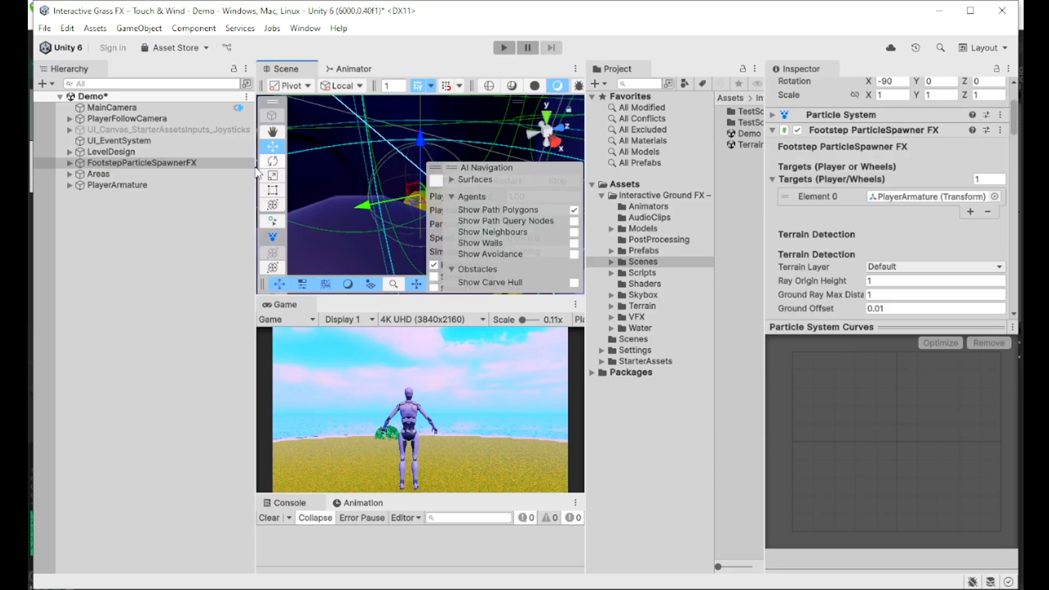
{"action": "middle_click_drag", "start_coordinate": [378, 208], "coordinate": [332, 189]}
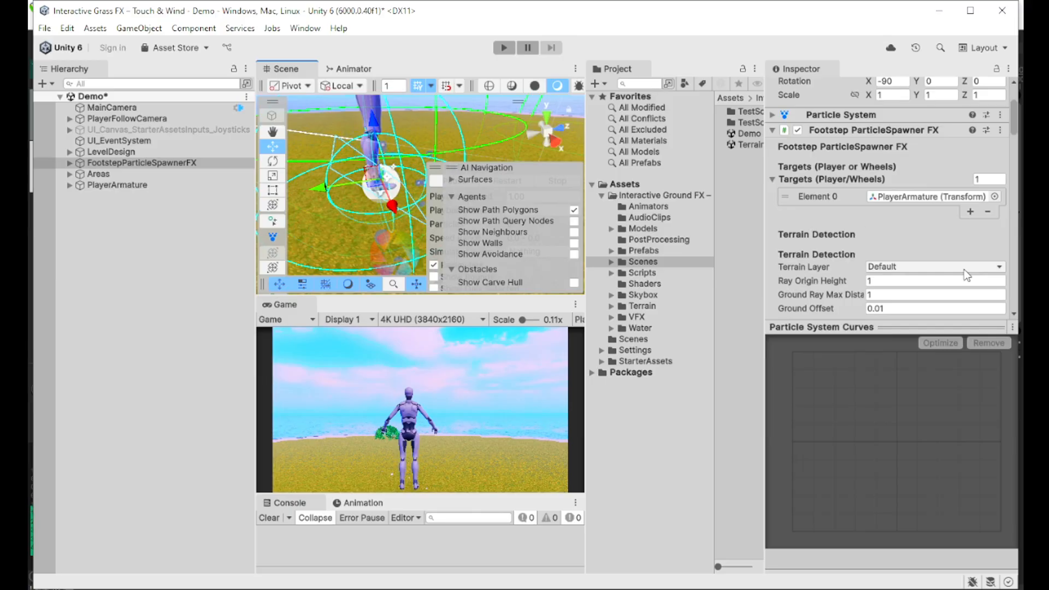
{"action": "scroll", "coordinate": [965, 275], "scroll_direction": "down", "scroll_amount": 5}
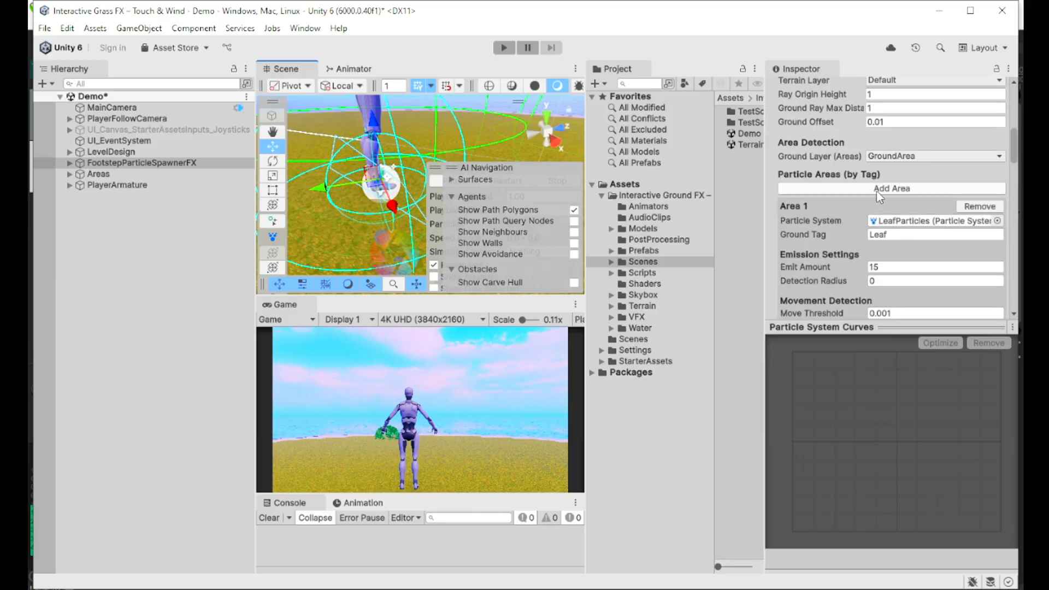
{"action": "scroll", "coordinate": [885, 219], "scroll_direction": "down", "scroll_amount": 3}
{"action": "scroll", "coordinate": [366, 214], "scroll_direction": "down", "scroll_amount": 6}
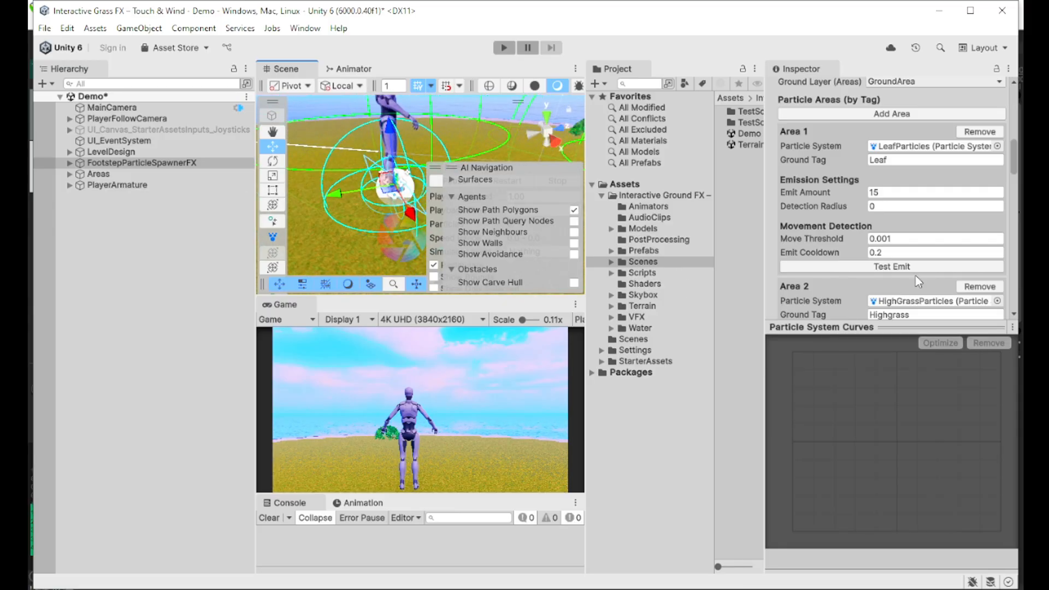
{"action": "middle_click_drag", "start_coordinate": [371, 147], "coordinate": [334, 143]}
{"action": "left_click", "coordinate": [863, 268]}
Step: Select Area_Leaf to show its LeafPrefab, 1000 spawn amount and wind settings
{"action": "scroll", "coordinate": [845, 257], "scroll_direction": "down", "scroll_amount": 2}
{"action": "scroll", "coordinate": [845, 257], "scroll_direction": "down", "scroll_amount": 2}
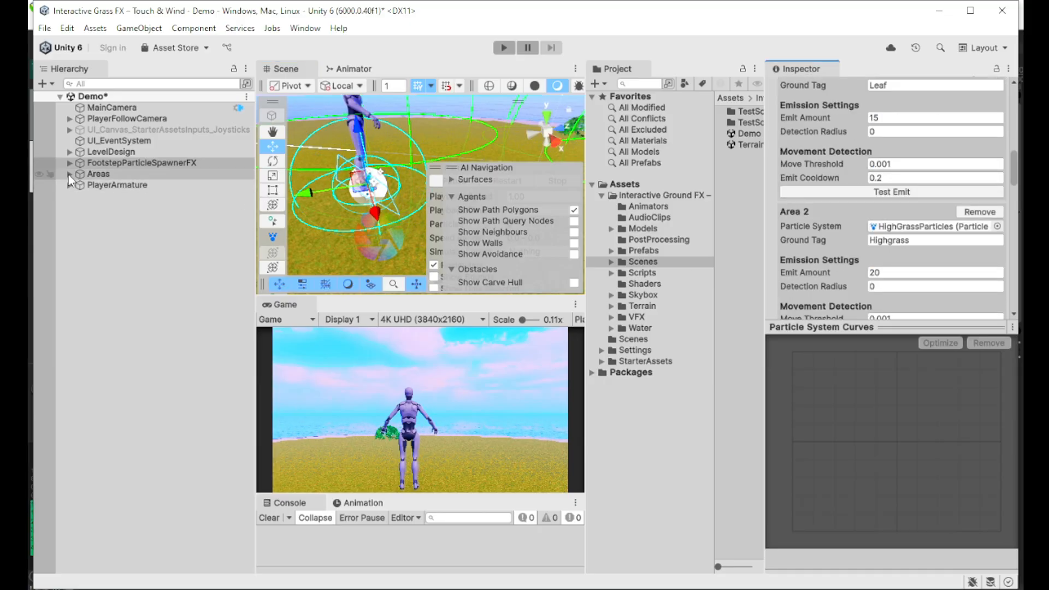
{"action": "left_click", "coordinate": [112, 188]}
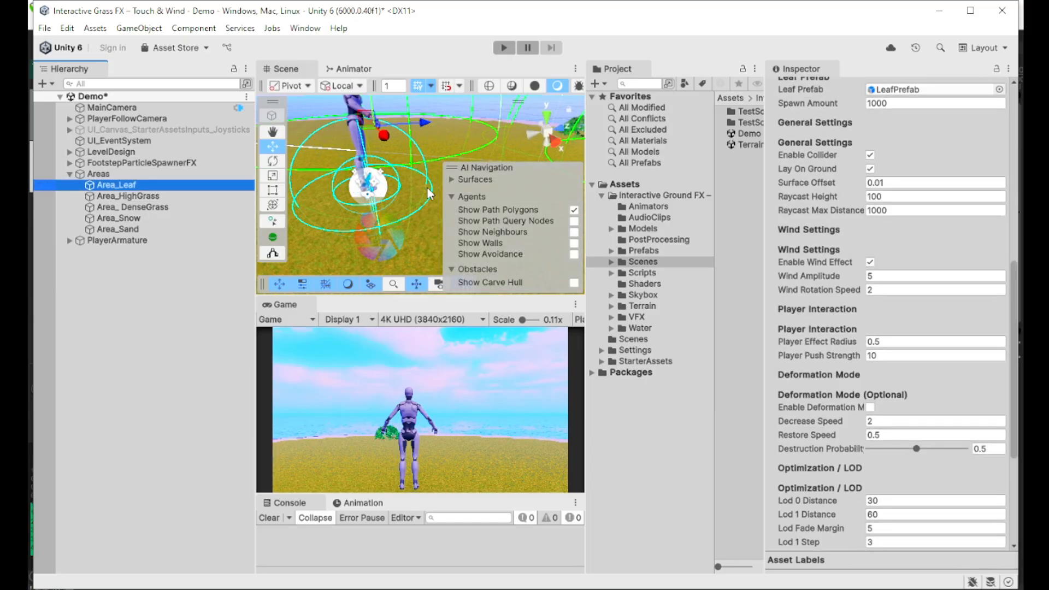
Step: Select FootstepParticleSpawnerFX and test-emit the Area 2 high grass and Area 3 dense grass particles
{"action": "scroll", "coordinate": [403, 210], "scroll_direction": "down", "scroll_amount": 10}
{"action": "scroll", "coordinate": [404, 202], "scroll_direction": "down", "scroll_amount": 5}
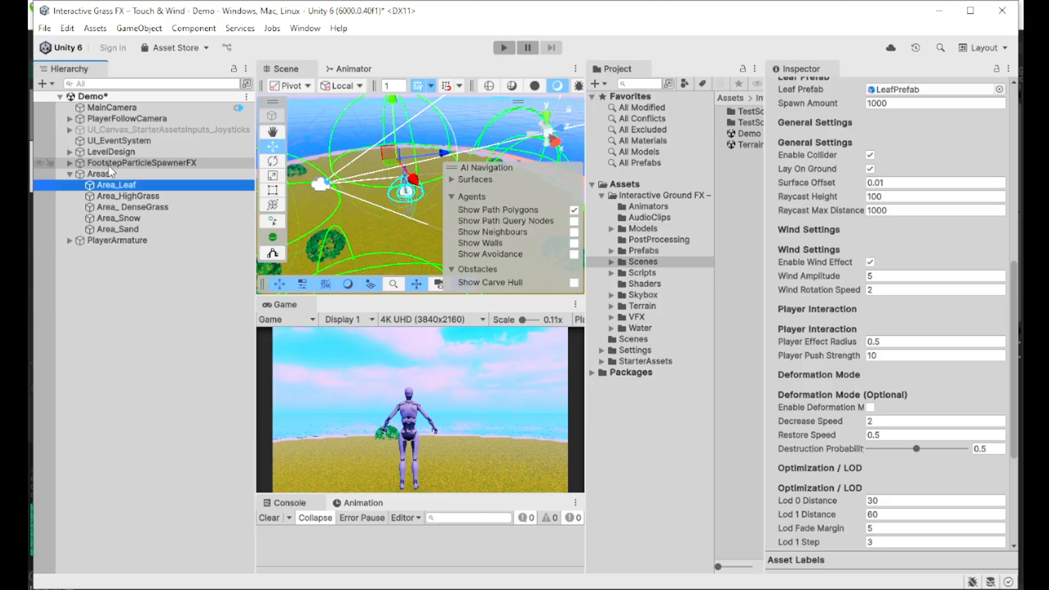
{"action": "left_click", "coordinate": [139, 163]}
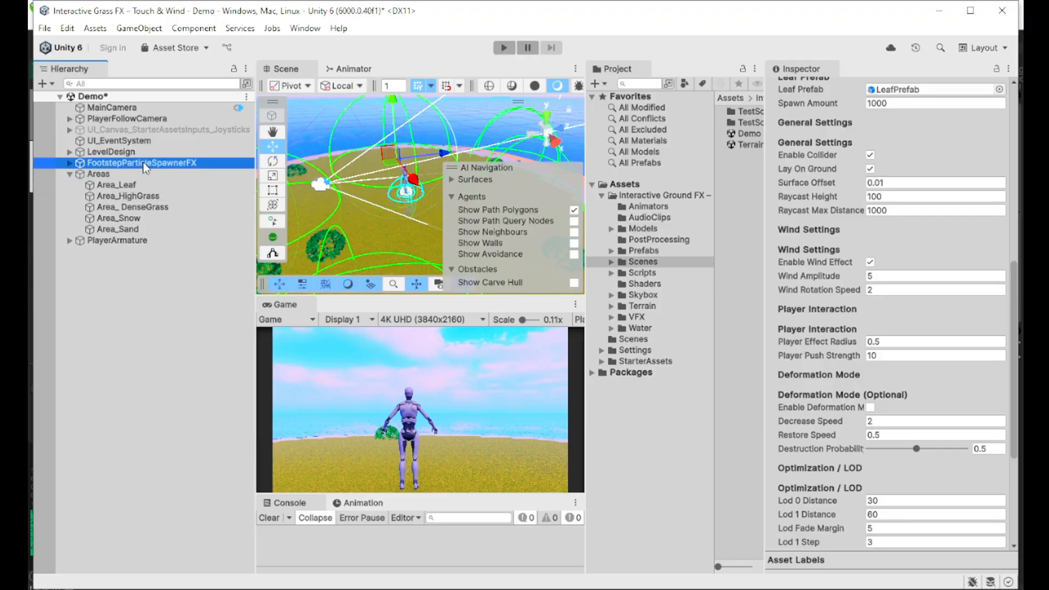
{"action": "scroll", "coordinate": [922, 219], "scroll_direction": "down", "scroll_amount": 4}
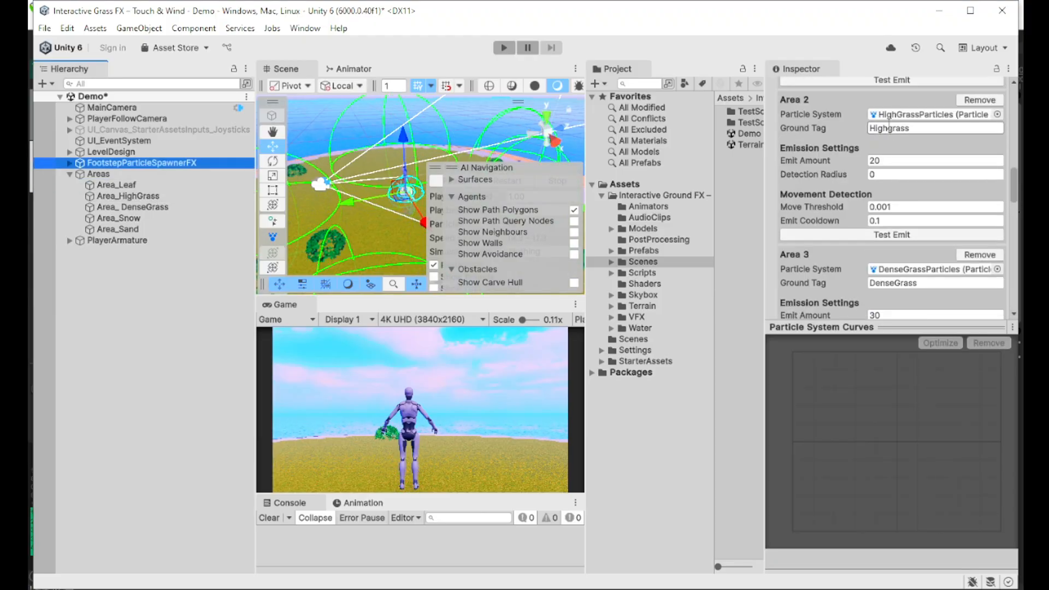
{"action": "left_click", "coordinate": [869, 233]}
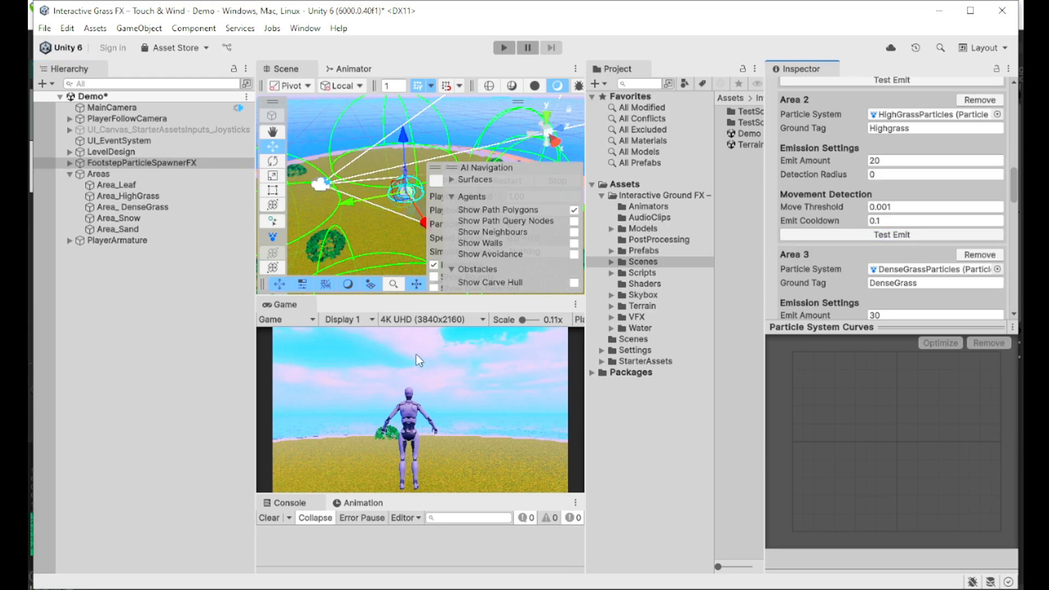
{"action": "scroll", "coordinate": [976, 240], "scroll_direction": "down", "scroll_amount": 1}
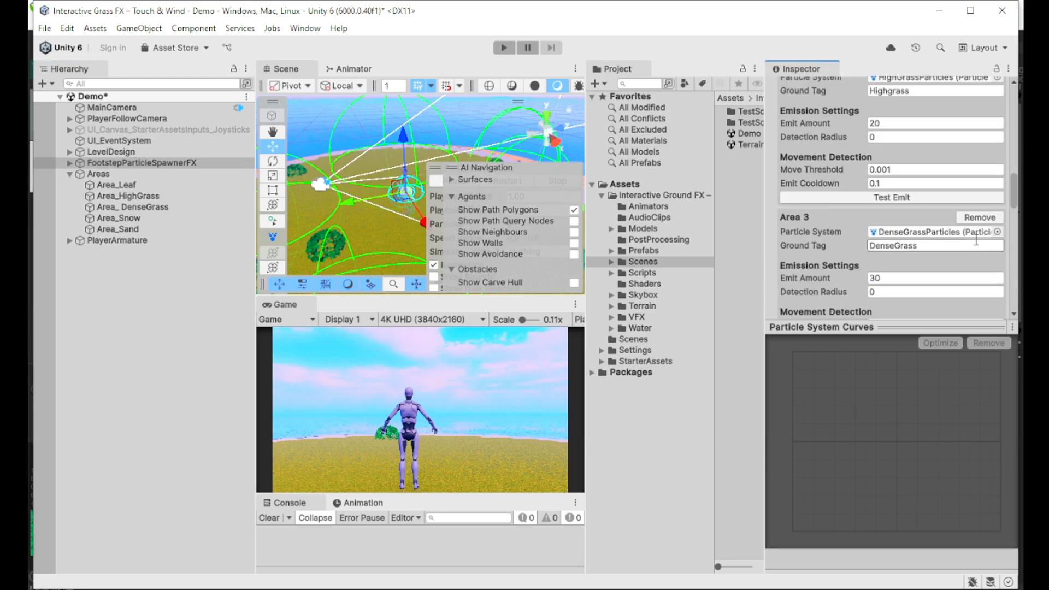
{"action": "scroll", "coordinate": [975, 244], "scroll_direction": "down", "scroll_amount": 2}
{"action": "left_click", "coordinate": [881, 279]}
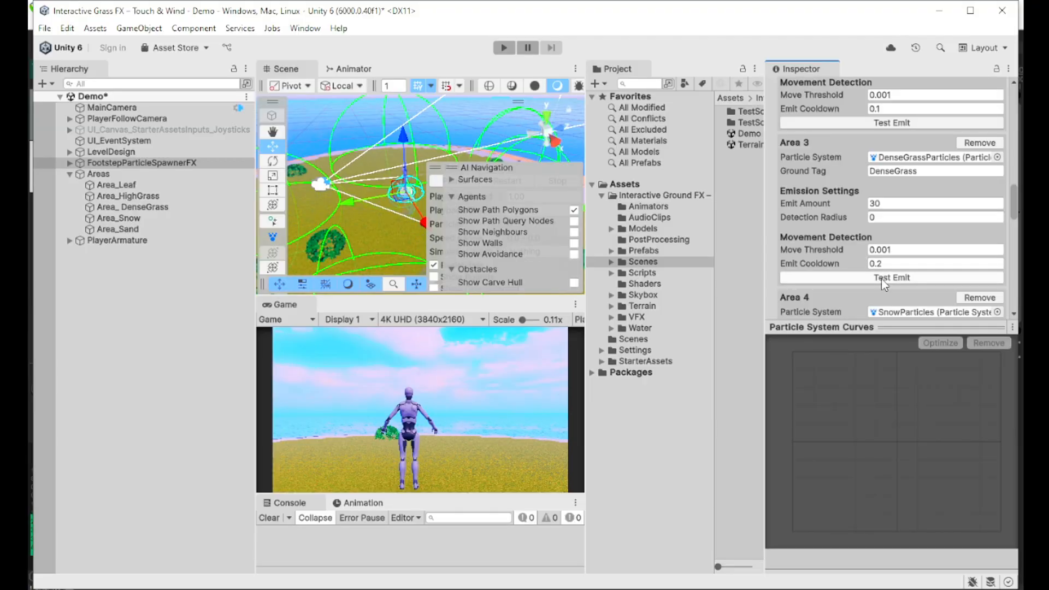
Step: Test-emit the Area 4 snow particles, then reselect Area_Leaf
{"action": "scroll", "coordinate": [881, 279], "scroll_direction": "up", "scroll_amount": 3}
{"action": "scroll", "coordinate": [881, 278], "scroll_direction": "down", "scroll_amount": 6}
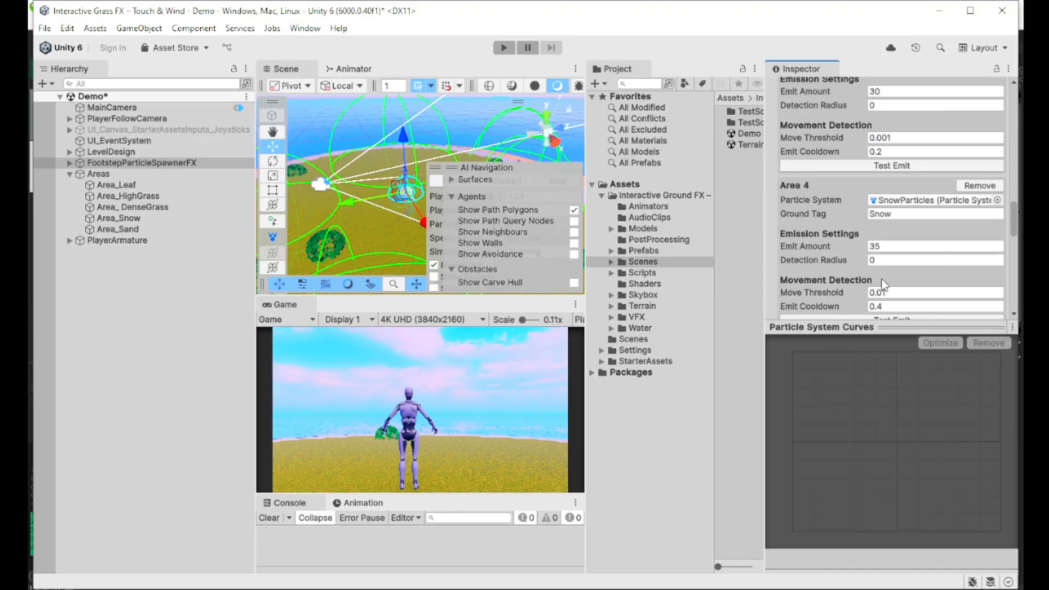
{"action": "scroll", "coordinate": [881, 278], "scroll_direction": "down", "scroll_amount": 3}
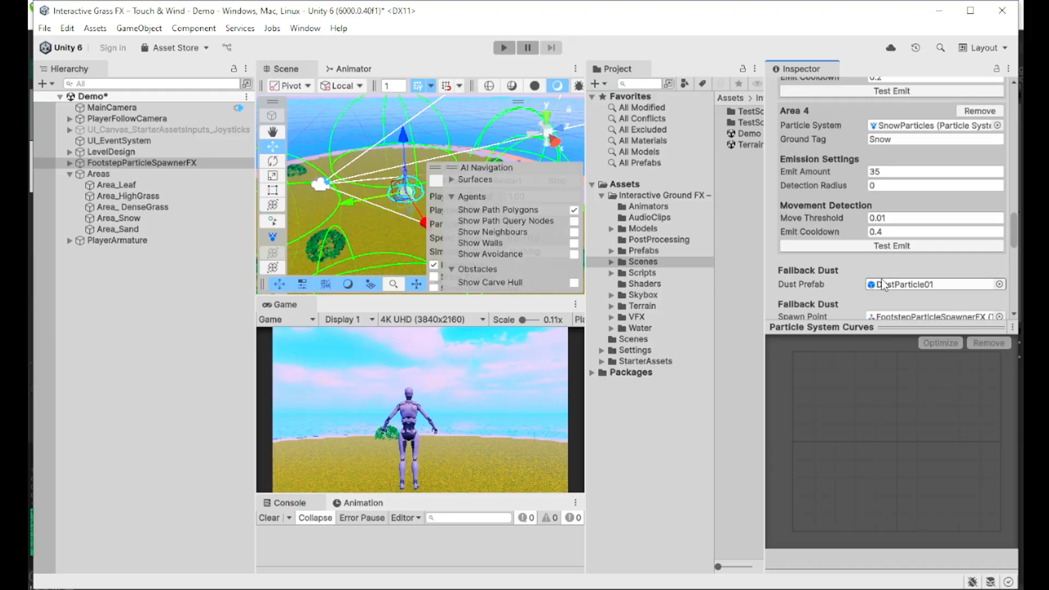
{"action": "left_click", "coordinate": [857, 250]}
{"action": "left_click", "coordinate": [117, 186]}
{"action": "scroll", "coordinate": [838, 238], "scroll_direction": "up", "scroll_amount": 5}
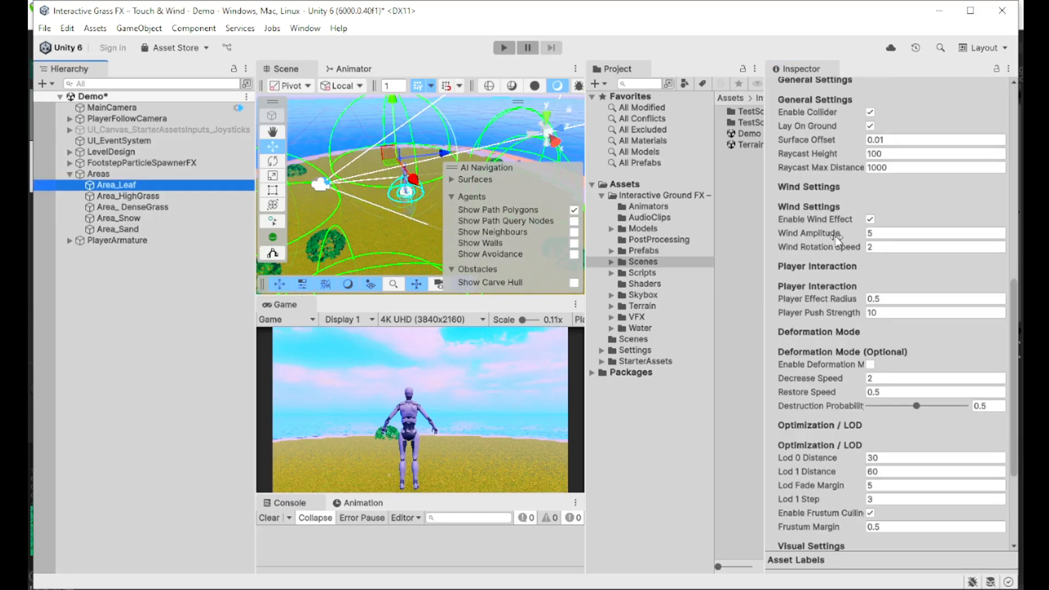
{"action": "scroll", "coordinate": [353, 185], "scroll_direction": "down", "scroll_amount": 5}
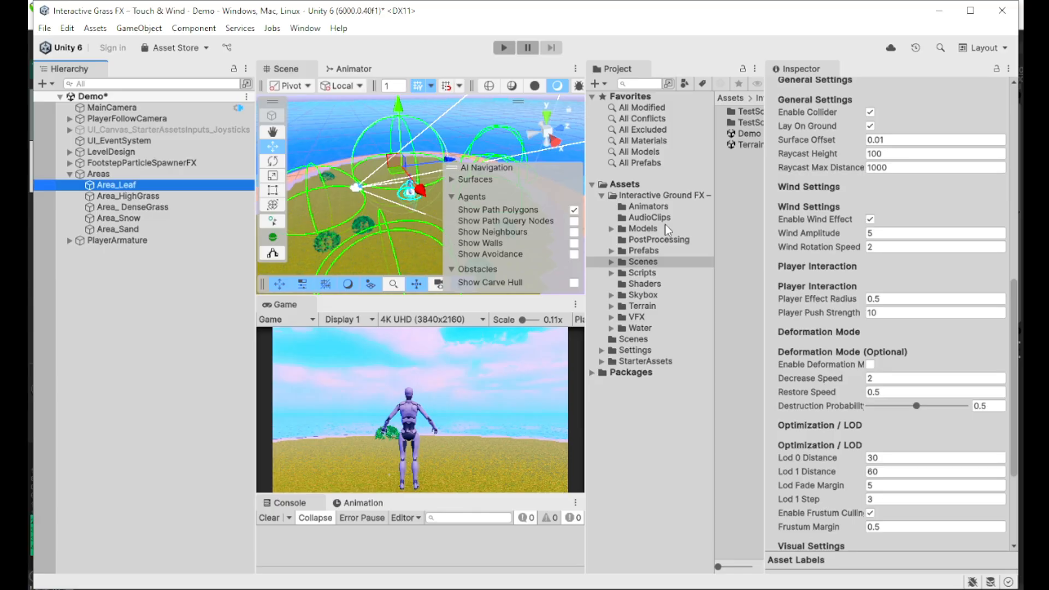
{"action": "scroll", "coordinate": [929, 267], "scroll_direction": "up", "scroll_amount": 3}
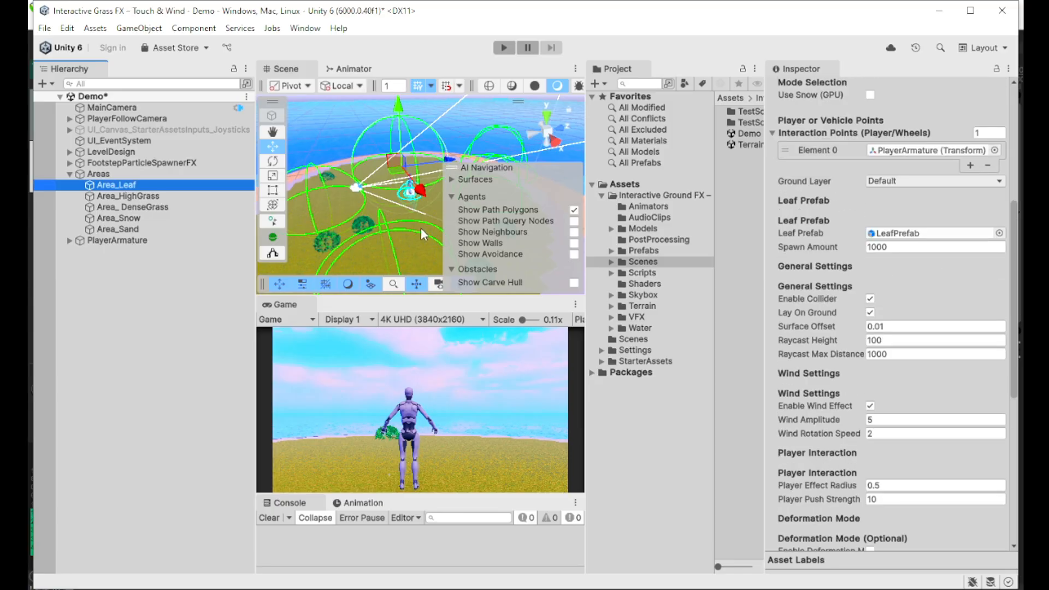
{"action": "scroll", "coordinate": [877, 249], "scroll_direction": "up", "scroll_amount": 5}
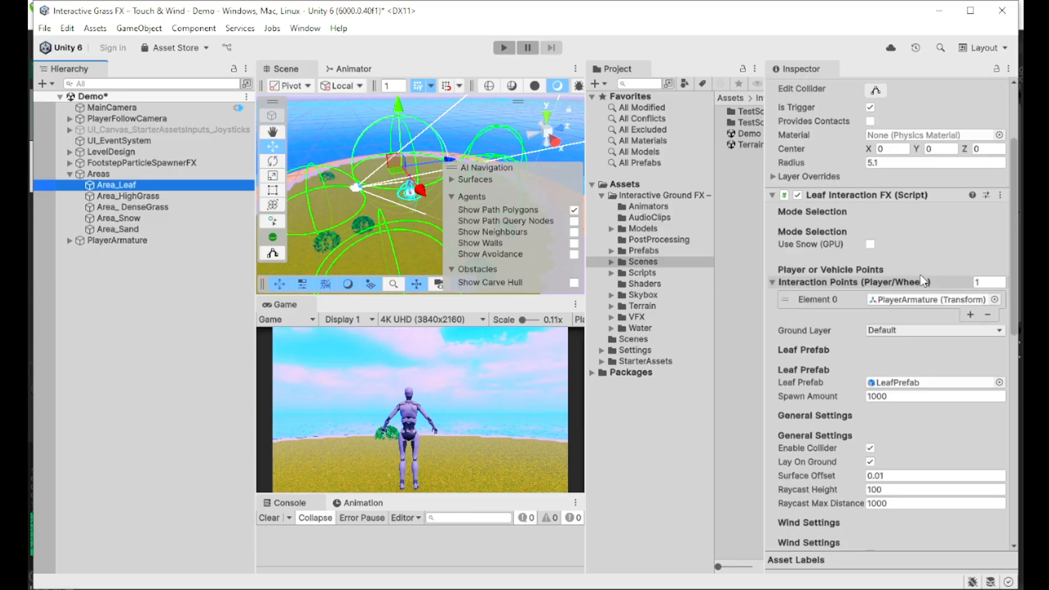
{"action": "scroll", "coordinate": [857, 309], "scroll_direction": "down", "scroll_amount": 3}
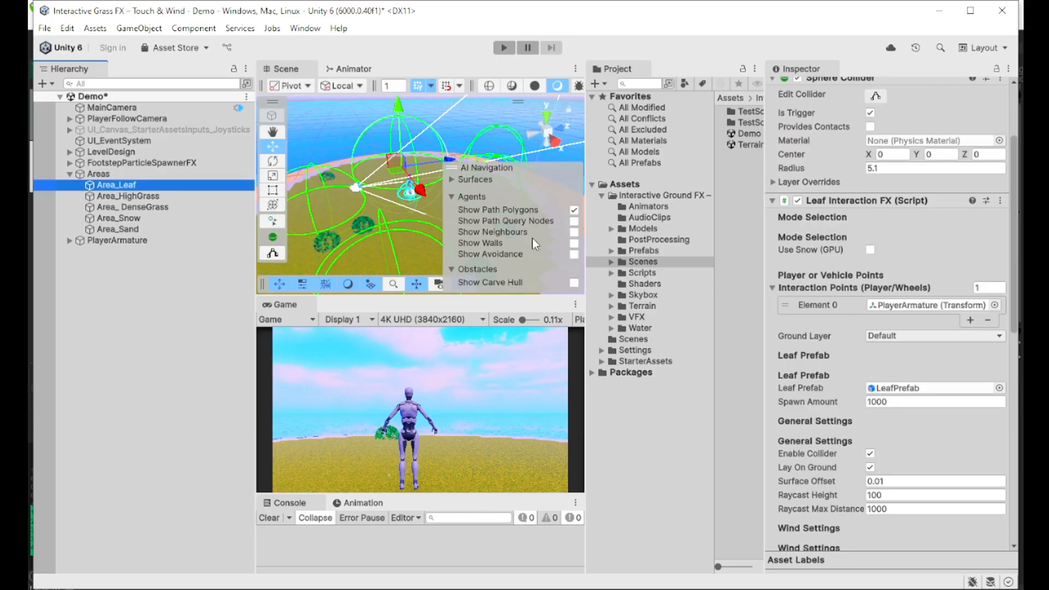
{"action": "scroll", "coordinate": [925, 343], "scroll_direction": "down", "scroll_amount": 5}
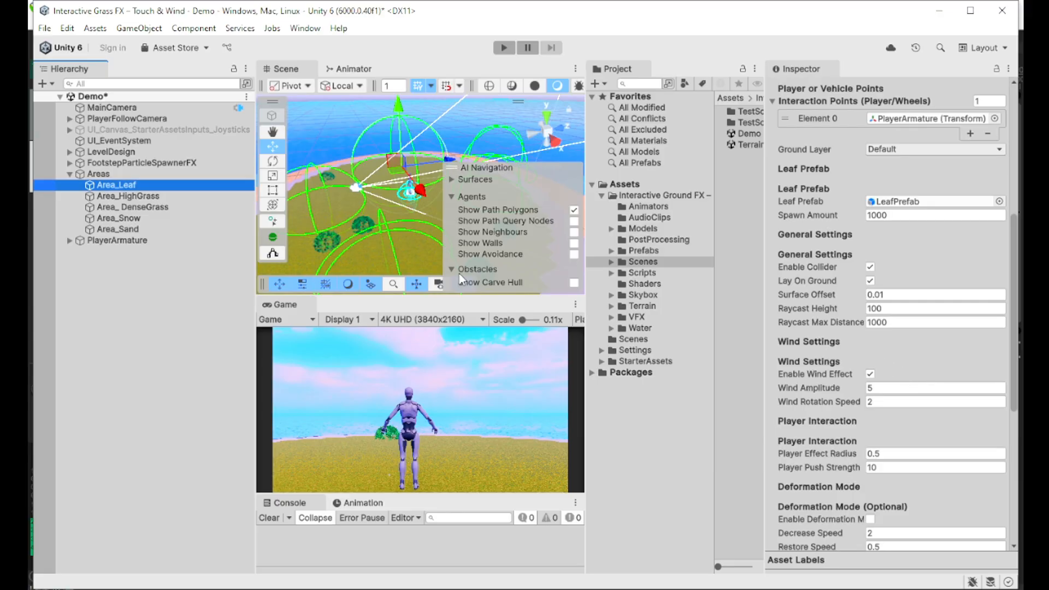
Step: Select PlayerArmature and scroll to its Foot Step Sound script's per-surface clips and GroundArea layer
{"action": "left_click", "coordinate": [137, 241]}
{"action": "scroll", "coordinate": [940, 350], "scroll_direction": "down", "scroll_amount": 2}
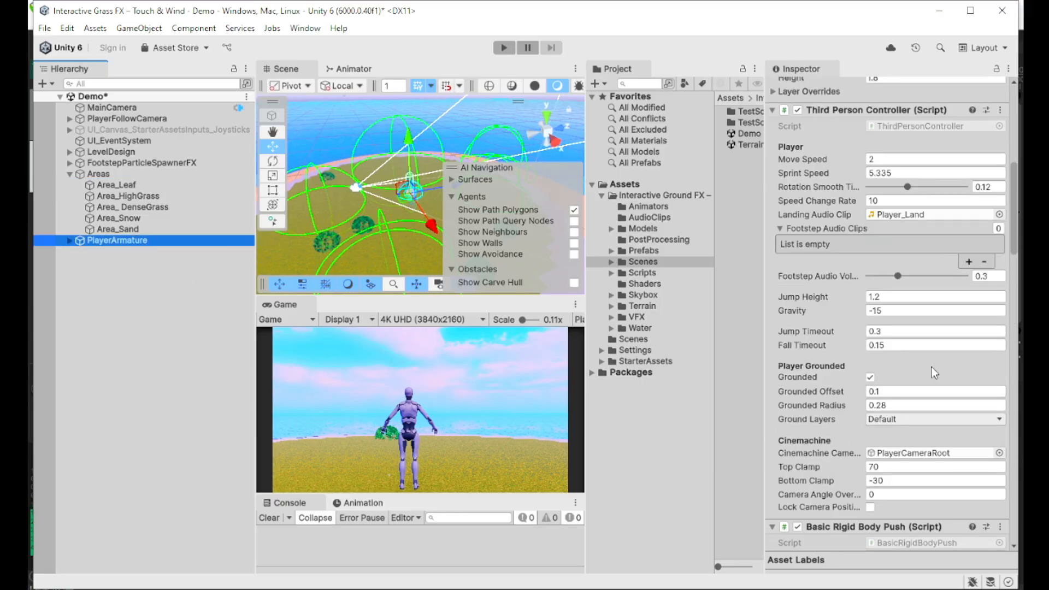
{"action": "scroll", "coordinate": [874, 426], "scroll_direction": "down", "scroll_amount": 18}
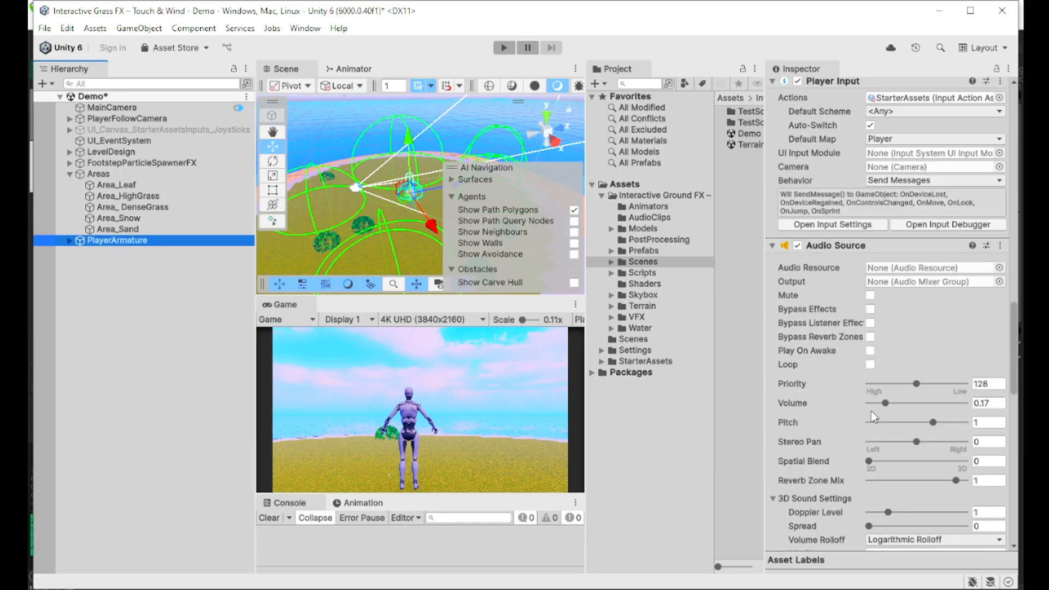
{"action": "scroll", "coordinate": [874, 418], "scroll_direction": "down", "scroll_amount": 14}
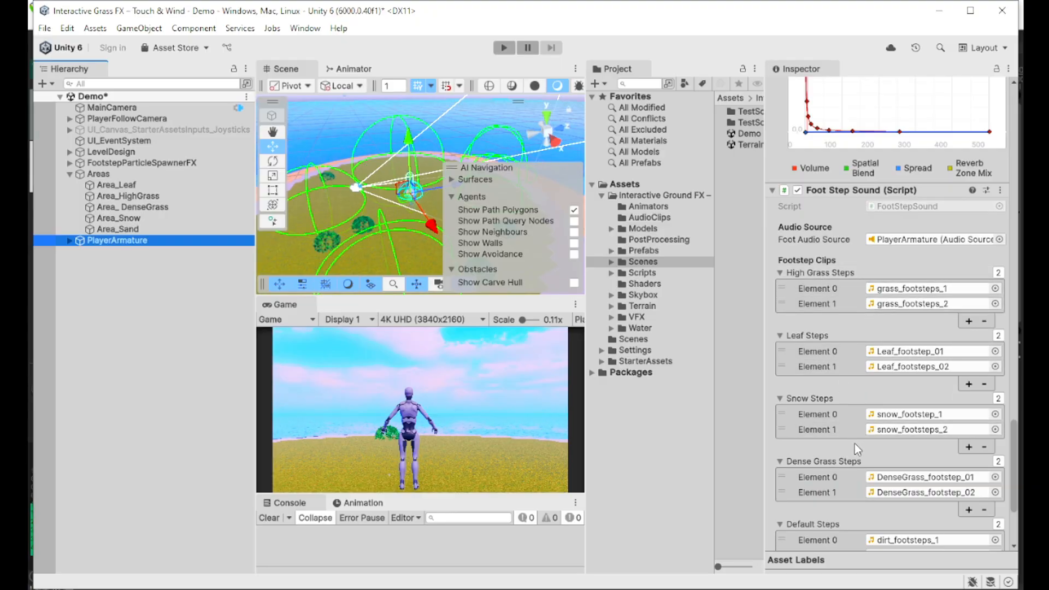
{"action": "scroll", "coordinate": [828, 471], "scroll_direction": "down", "scroll_amount": 2}
{"action": "scroll", "coordinate": [822, 461], "scroll_direction": "down", "scroll_amount": 2}
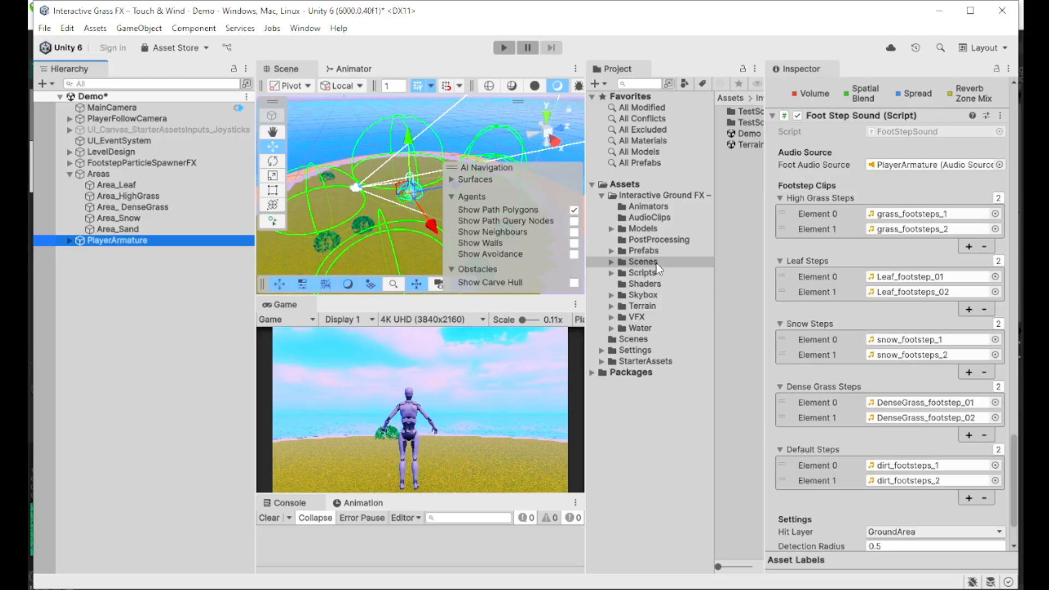
Step: Save the Demo scene, open TerrainScene, widen the views and set the Game view to Play Focused
{"action": "double_click", "coordinate": [750, 144]}
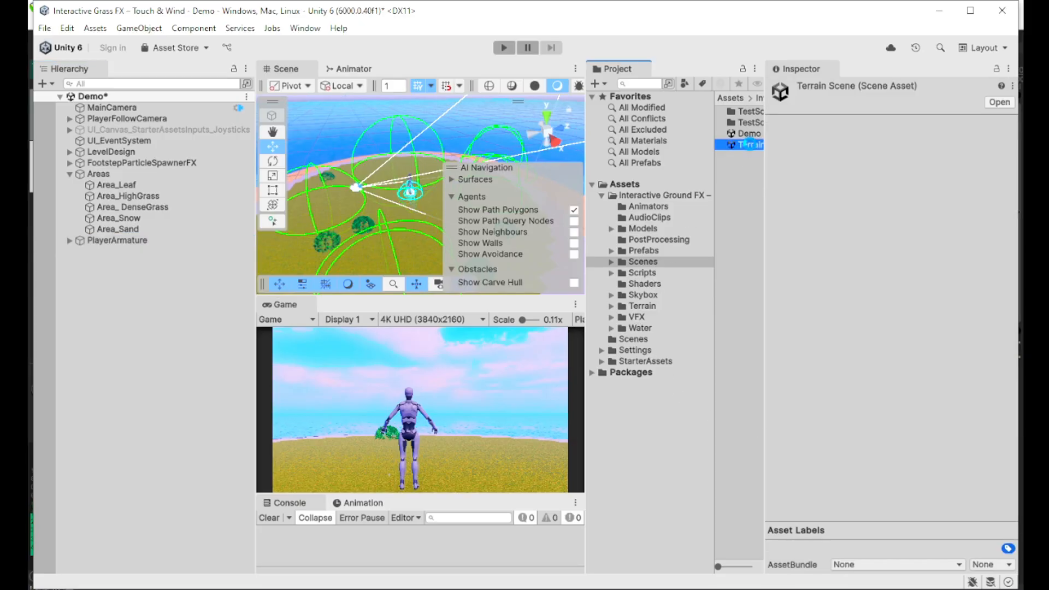
{"action": "left_click", "coordinate": [519, 336]}
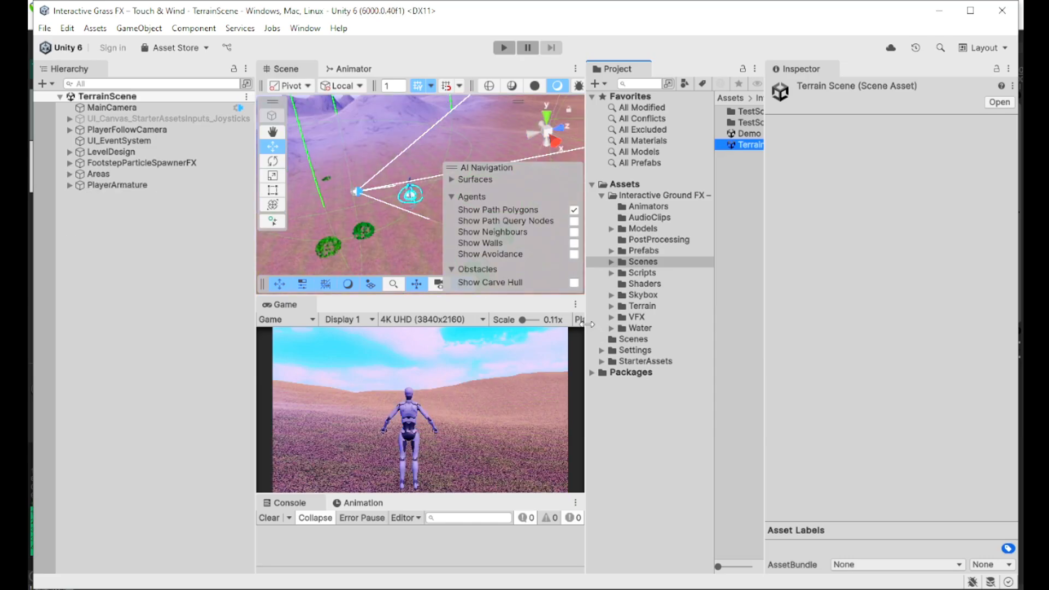
{"action": "left_click_drag", "start_coordinate": [587, 324], "coordinate": [686, 324]}
{"action": "left_click", "coordinate": [621, 319]}
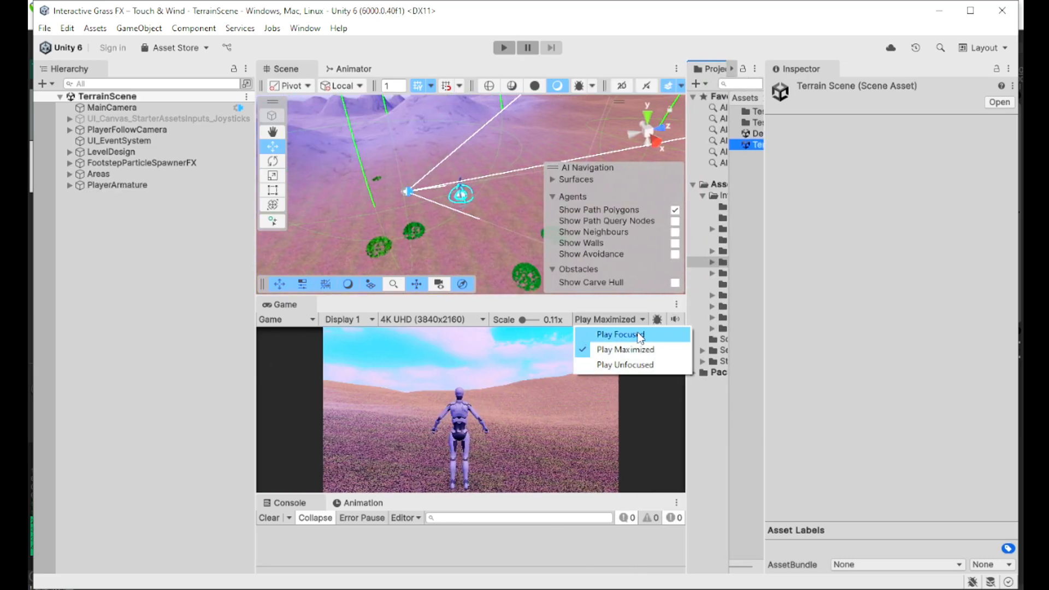
{"action": "left_click", "coordinate": [639, 334]}
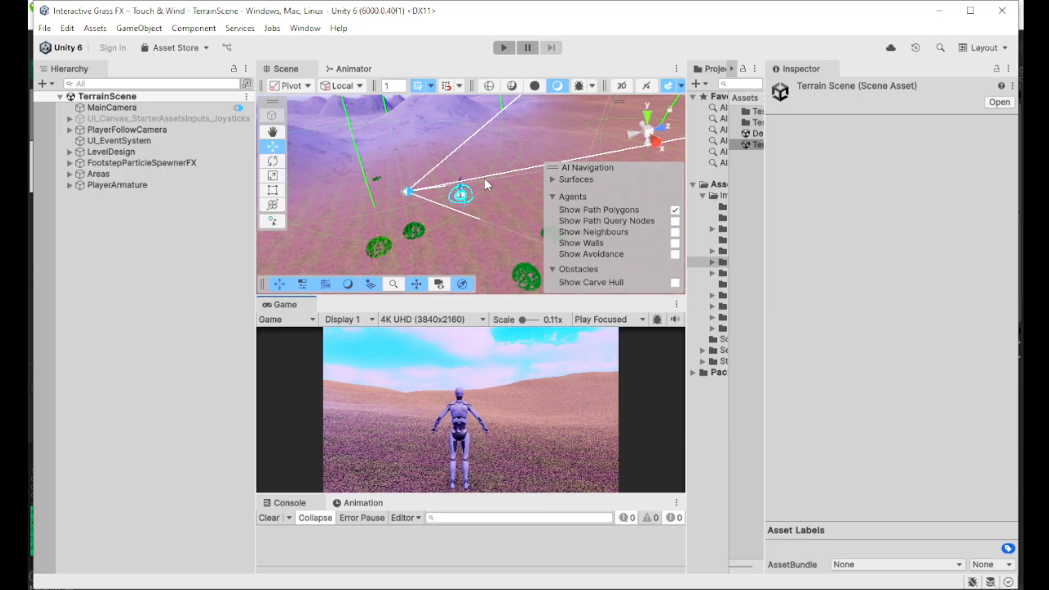
Step: Play-test TerrainScene, walking the character to spawn dust footprints, then stop with Ctrl+P
{"action": "left_click", "coordinate": [506, 49]}
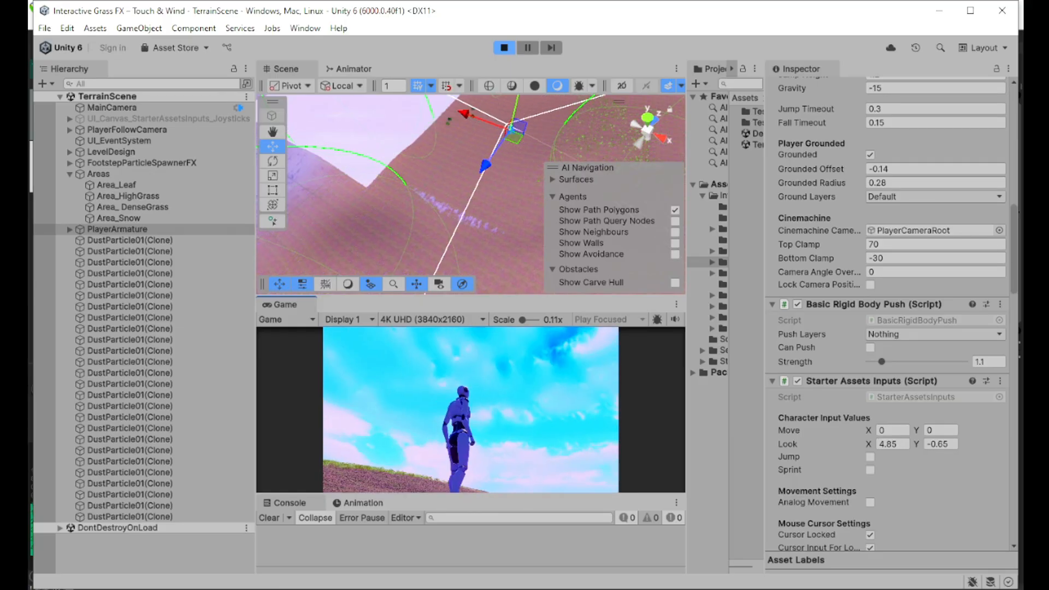
{"action": "key", "text": "ctrl+p"}
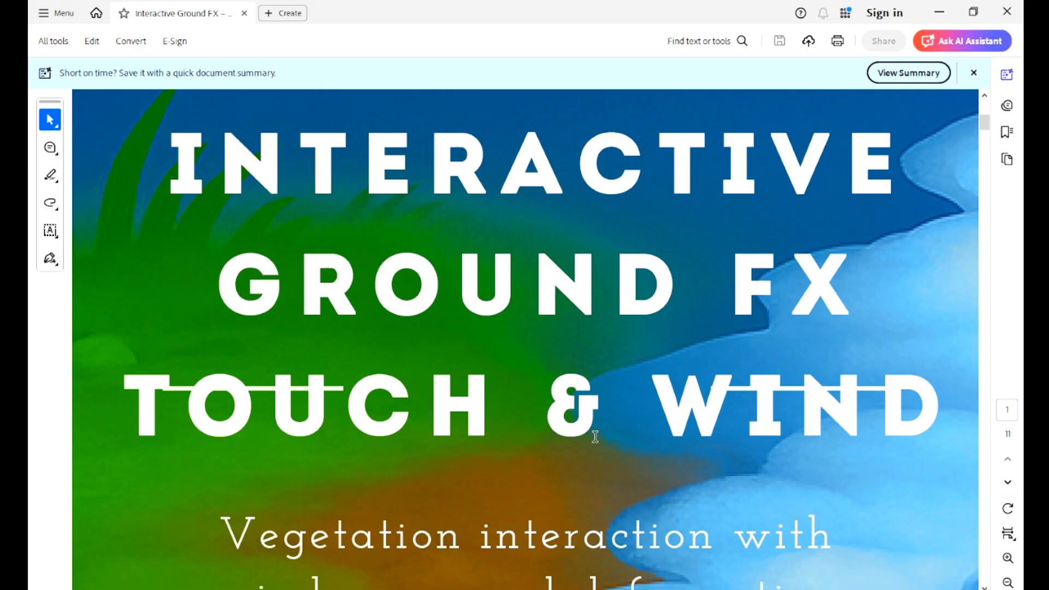
Step: Scroll the Interactive Ground FX PDF cover to its 'Vegetation interaction with wind sway and deformation' subtitle
{"action": "scroll", "coordinate": [531, 370], "scroll_direction": "down", "scroll_amount": 5}
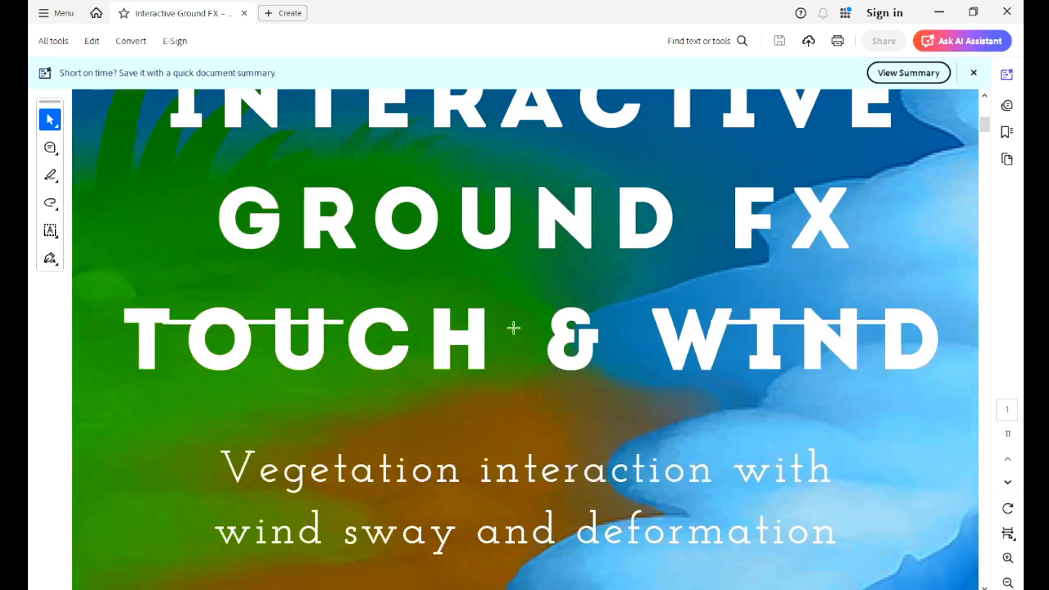
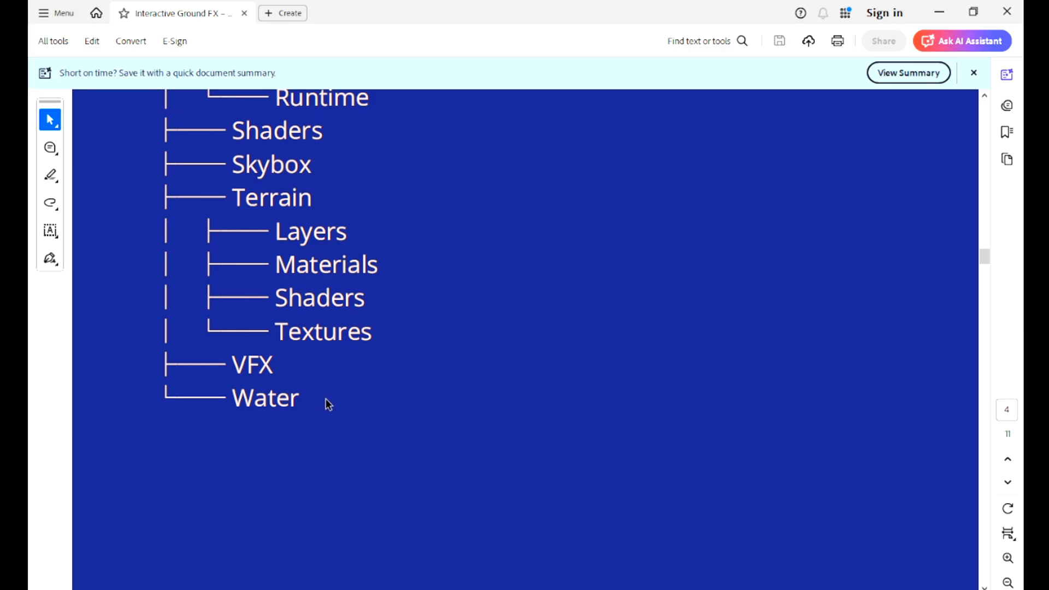
Step: Read down the PDF guide to the Pipeline Compatibility notes listing URP and HDRP snow shaders
{"action": "scroll", "coordinate": [333, 408], "scroll_direction": "down", "scroll_amount": 10}
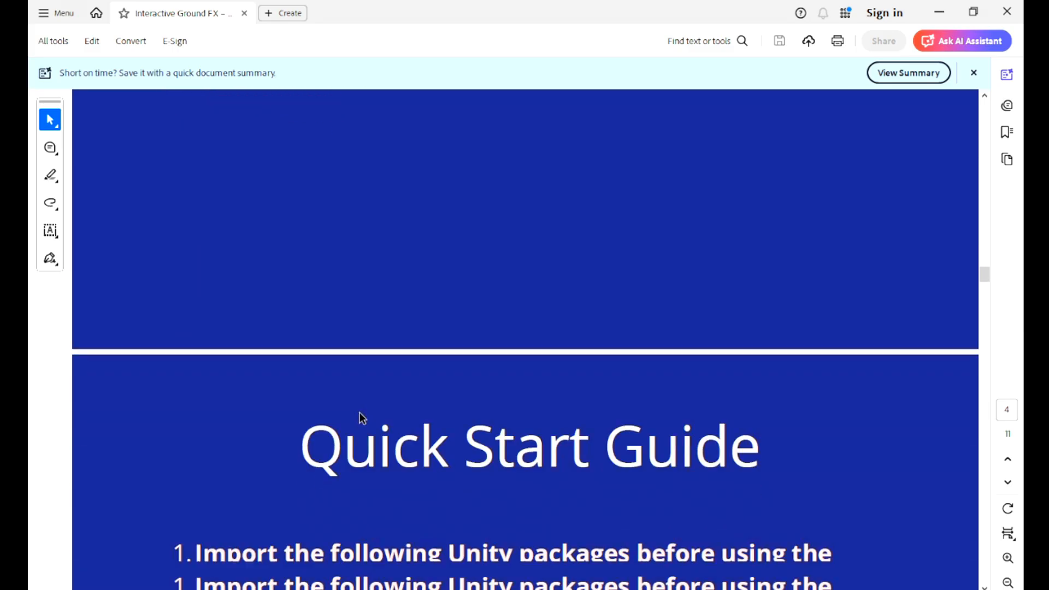
{"action": "scroll", "coordinate": [364, 417], "scroll_direction": "down", "scroll_amount": 2}
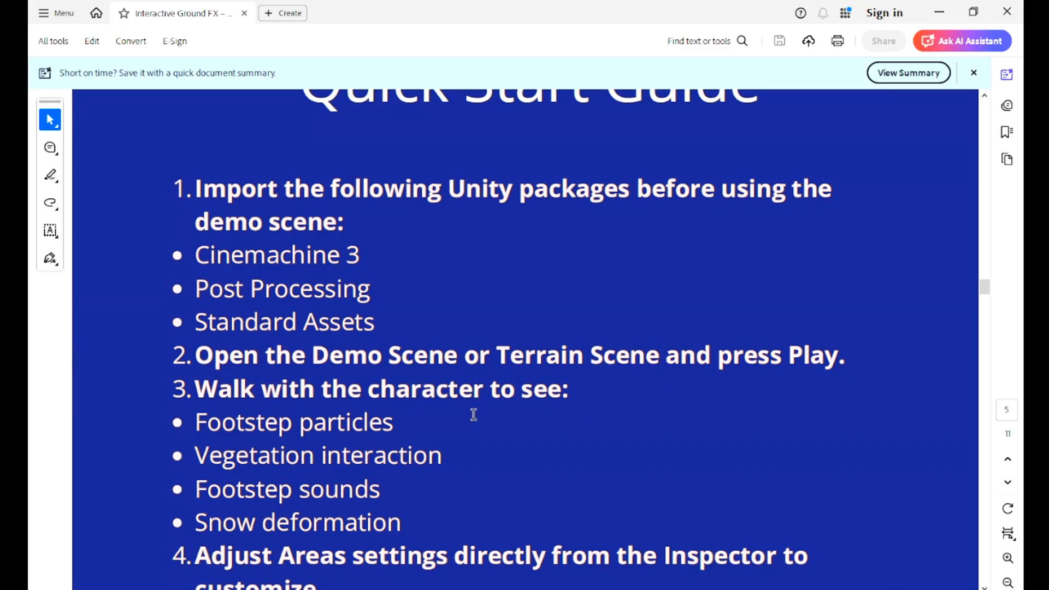
{"action": "scroll", "coordinate": [396, 462], "scroll_direction": "down", "scroll_amount": 2}
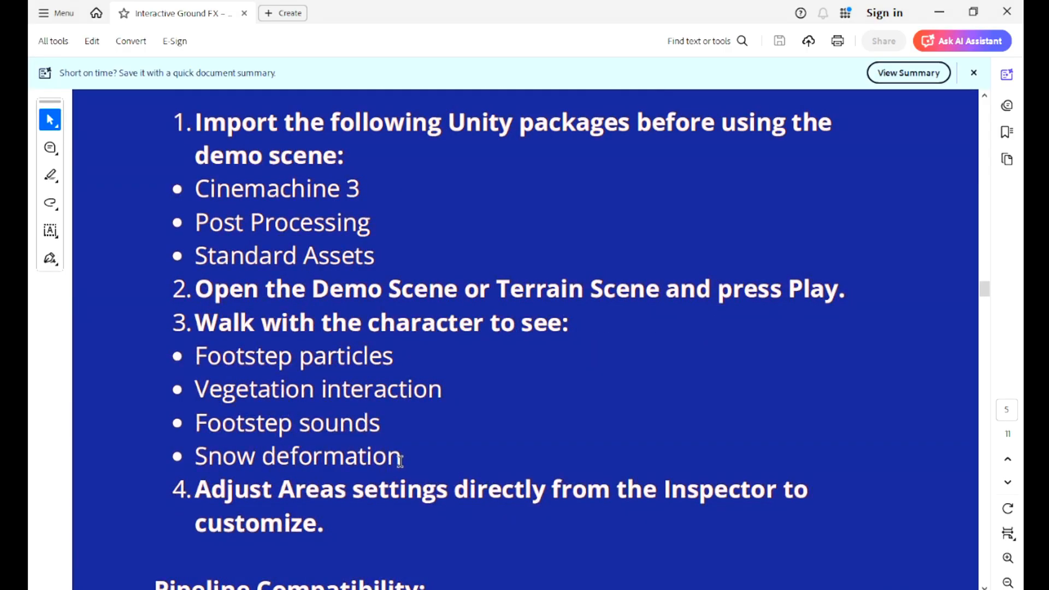
{"action": "scroll", "coordinate": [400, 461], "scroll_direction": "down", "scroll_amount": 4}
{"action": "scroll", "coordinate": [405, 464], "scroll_direction": "down", "scroll_amount": 4}
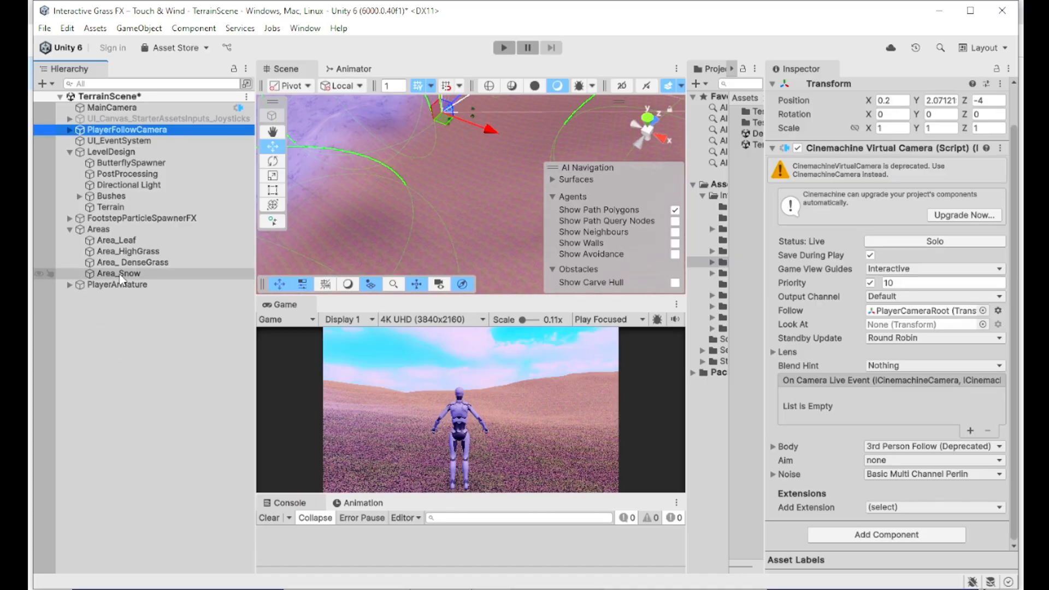
Step: Select Area_Snow and locate its snow material MAT_Snow_01 in the Project list
{"action": "left_click", "coordinate": [142, 273]}
{"action": "scroll", "coordinate": [992, 349], "scroll_direction": "down", "scroll_amount": 5}
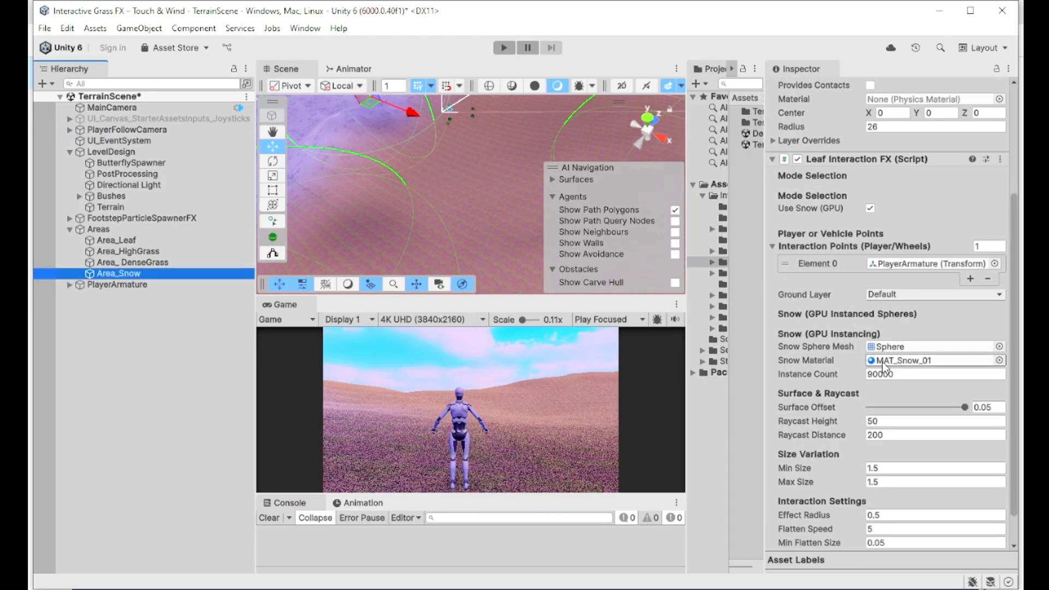
{"action": "left_click", "coordinate": [890, 363]}
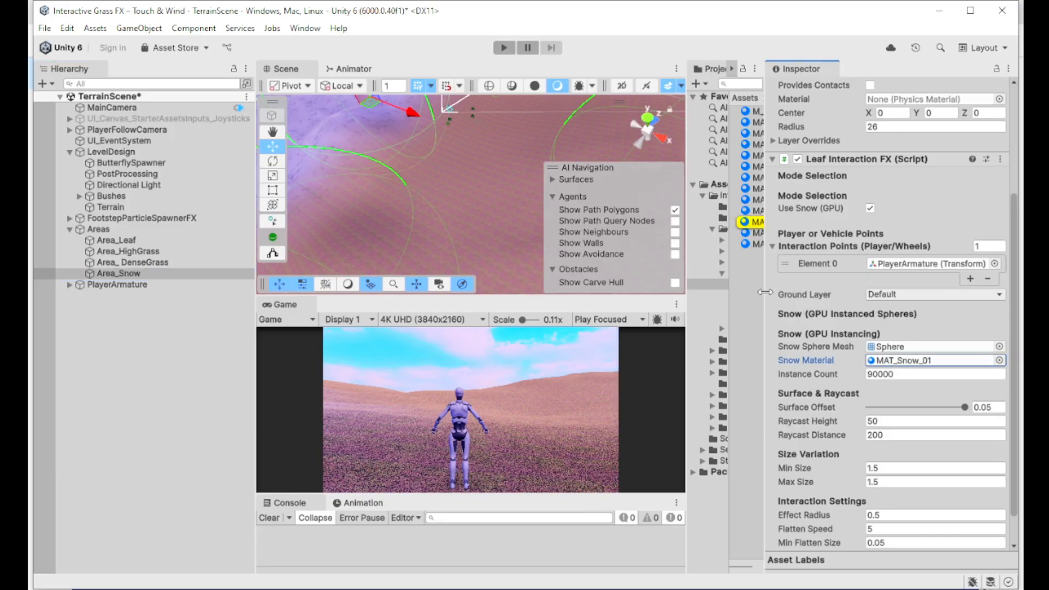
{"action": "left_click_drag", "start_coordinate": [764, 292], "coordinate": [805, 293]}
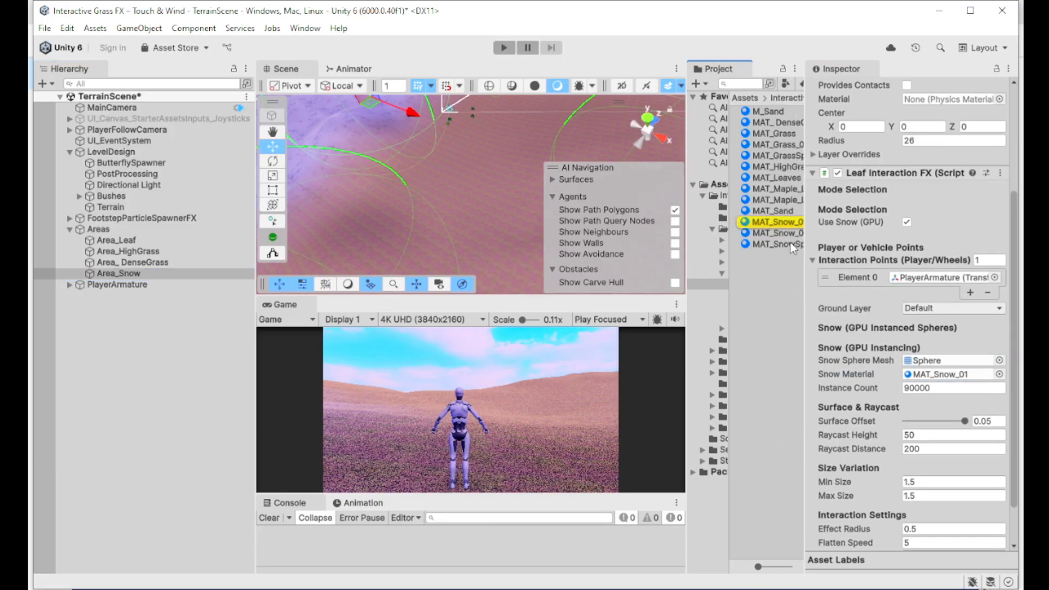
{"action": "left_click", "coordinate": [772, 222]}
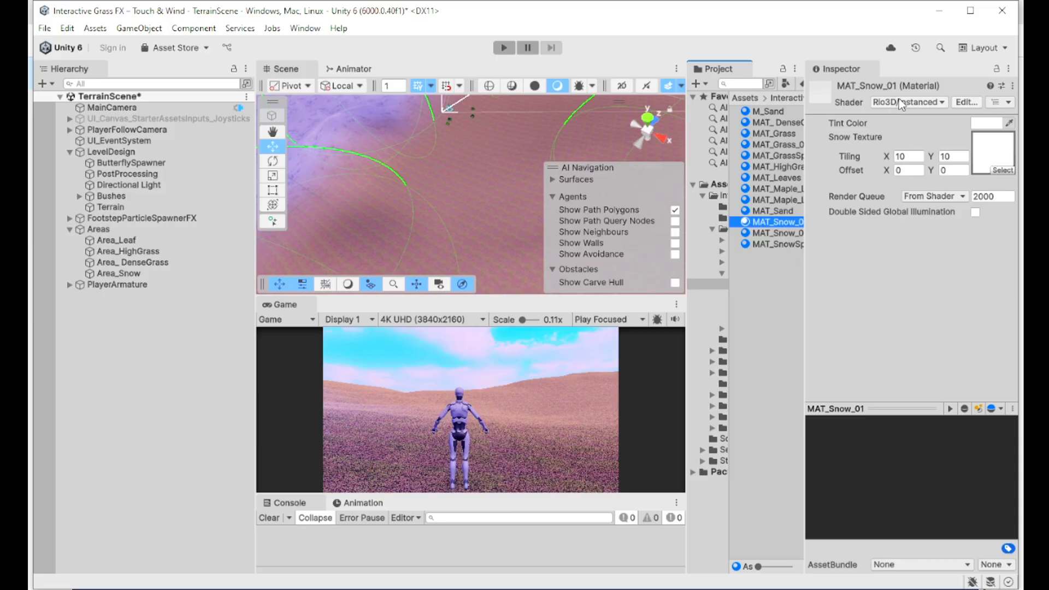
Step: Browse the Rio3D URP and HDRP snow shaders, including InstancedSnowLitHDRP, leaving the shader unchanged
{"action": "left_click", "coordinate": [902, 103]}
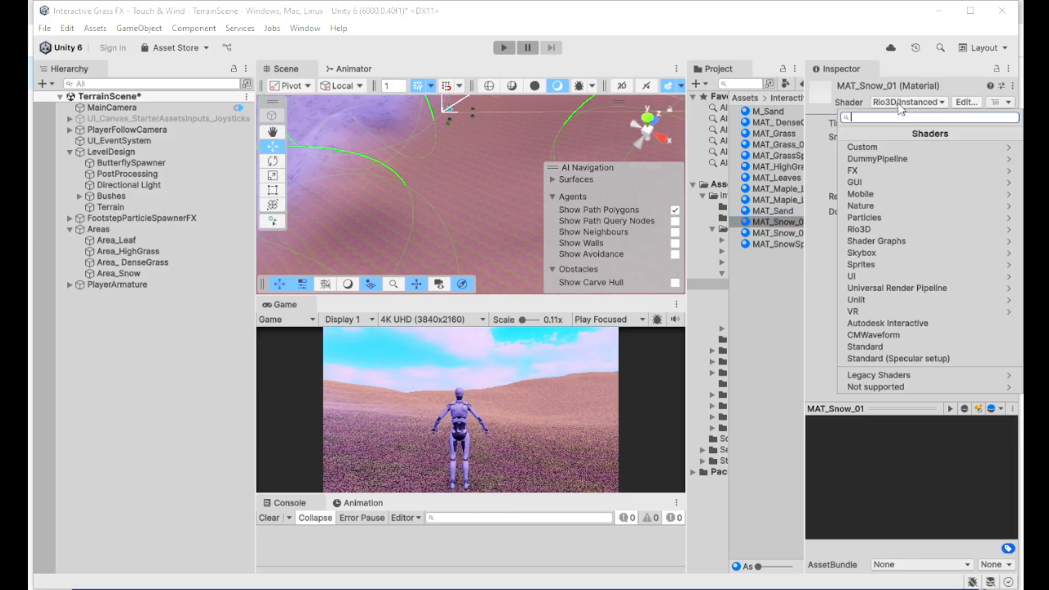
{"action": "left_click", "coordinate": [872, 233]}
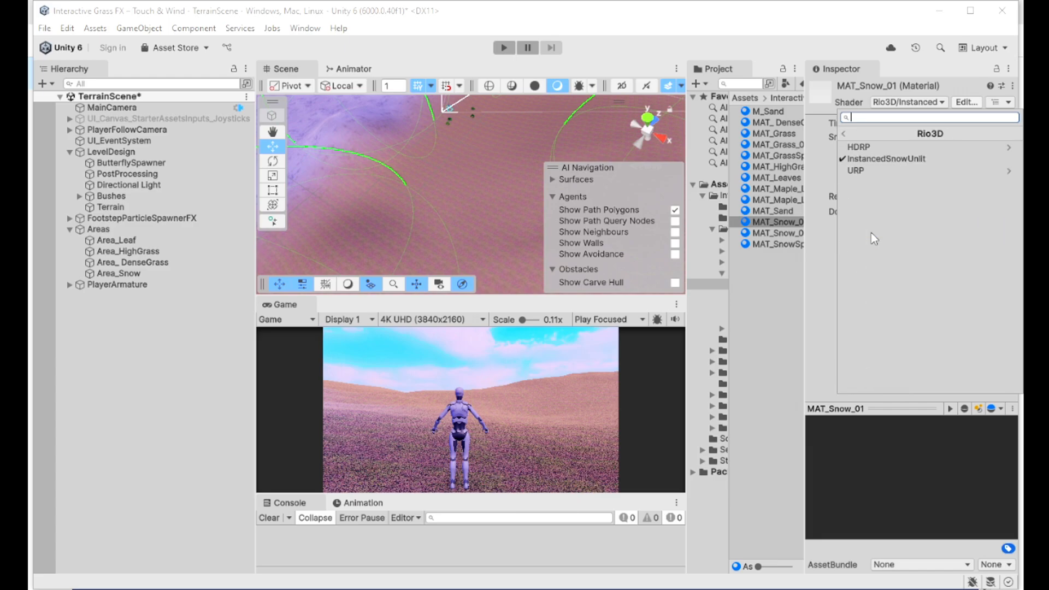
{"action": "left_click", "coordinate": [875, 171]}
{"action": "left_click", "coordinate": [842, 134]}
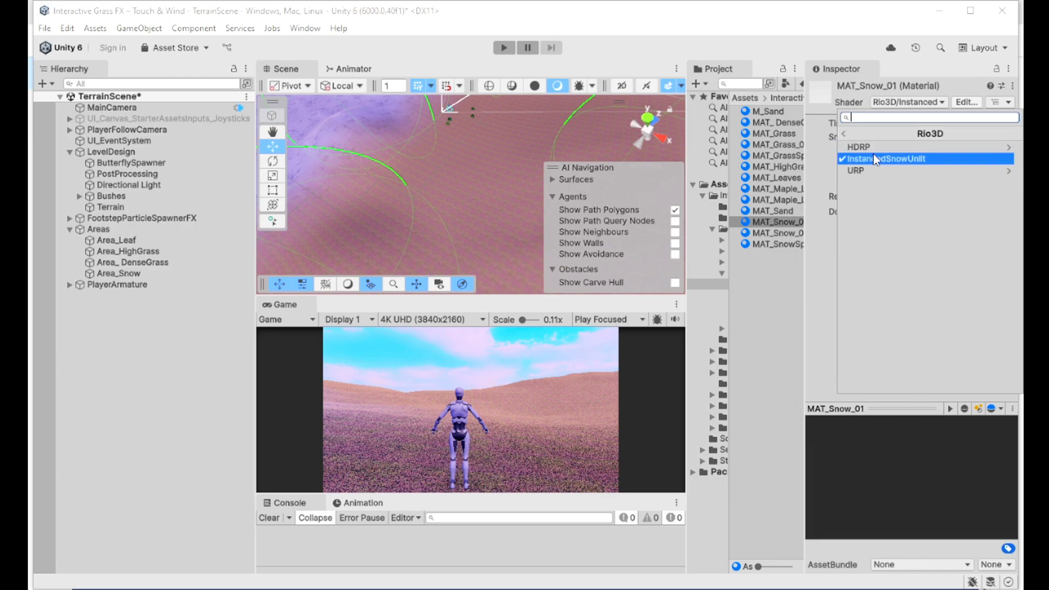
{"action": "left_click", "coordinate": [881, 147]}
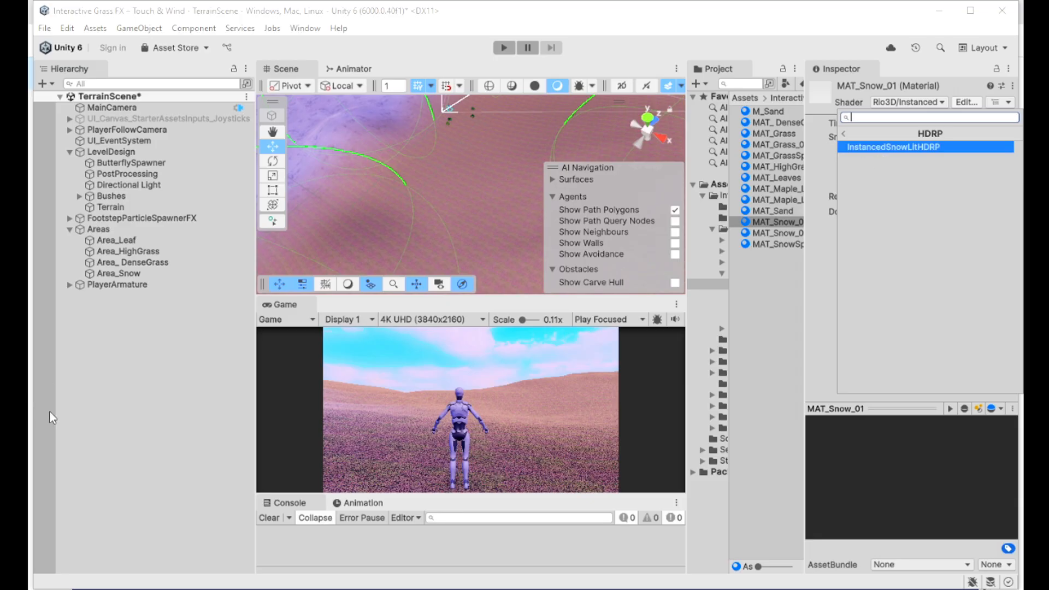
{"action": "left_click", "coordinate": [76, 411]}
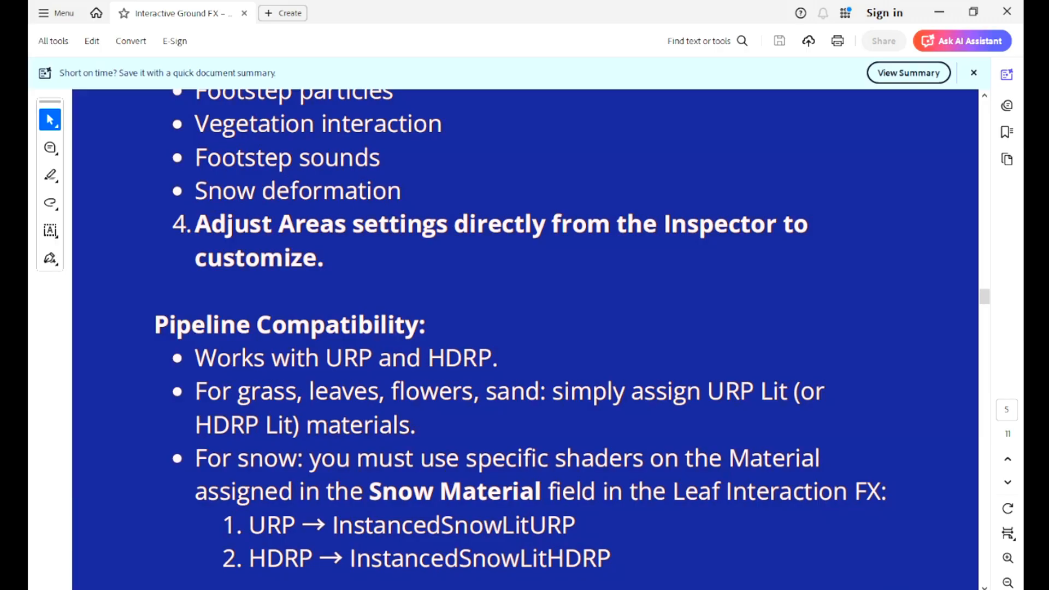
Step: Read past Demo Scenes and Terrain Scene to the Creating From Scratch list on page 7
{"action": "scroll", "coordinate": [598, 474], "scroll_direction": "down", "scroll_amount": 15}
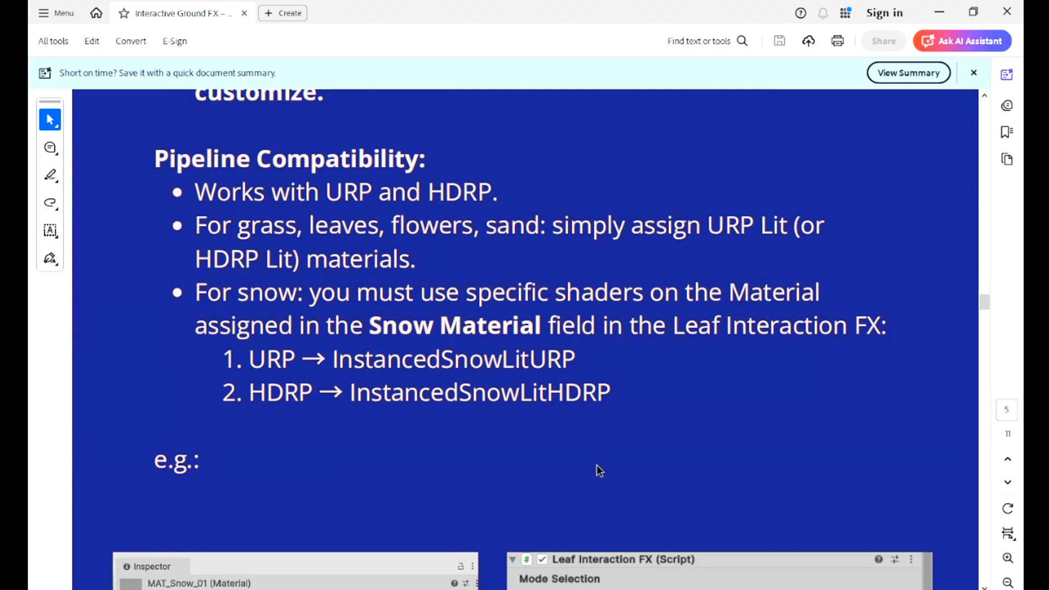
{"action": "scroll", "coordinate": [612, 482], "scroll_direction": "down", "scroll_amount": 15}
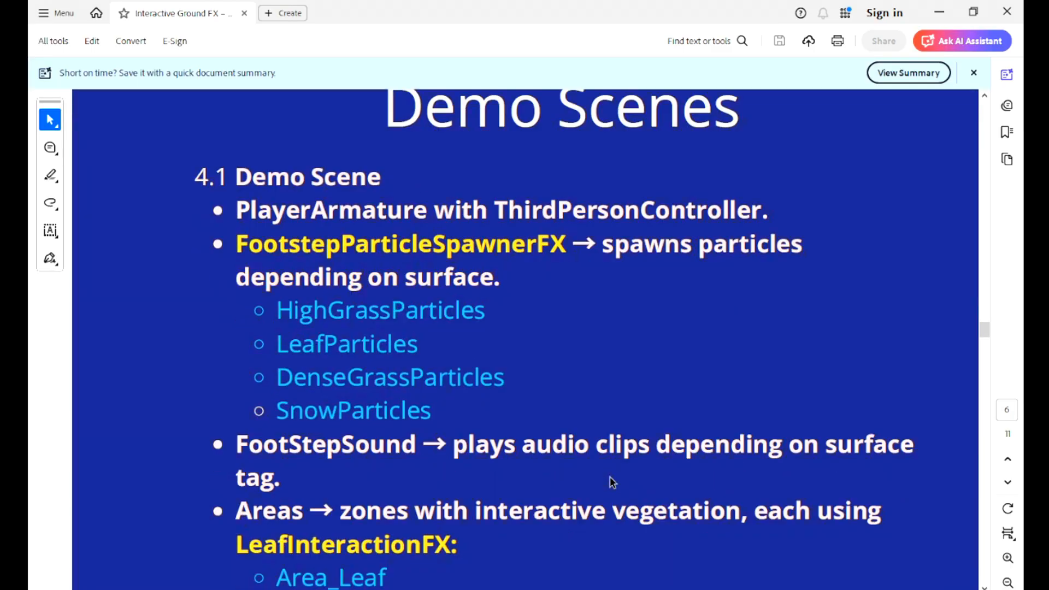
{"action": "scroll", "coordinate": [617, 476], "scroll_direction": "up", "scroll_amount": 5}
{"action": "scroll", "coordinate": [617, 482], "scroll_direction": "down", "scroll_amount": 6}
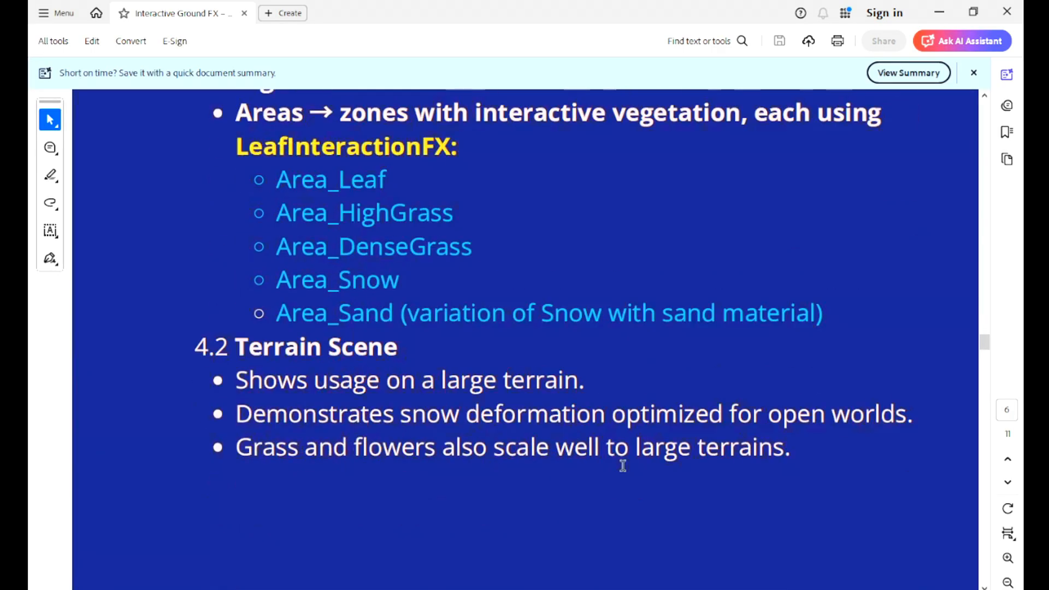
{"action": "scroll", "coordinate": [386, 425], "scroll_direction": "up", "scroll_amount": 16}
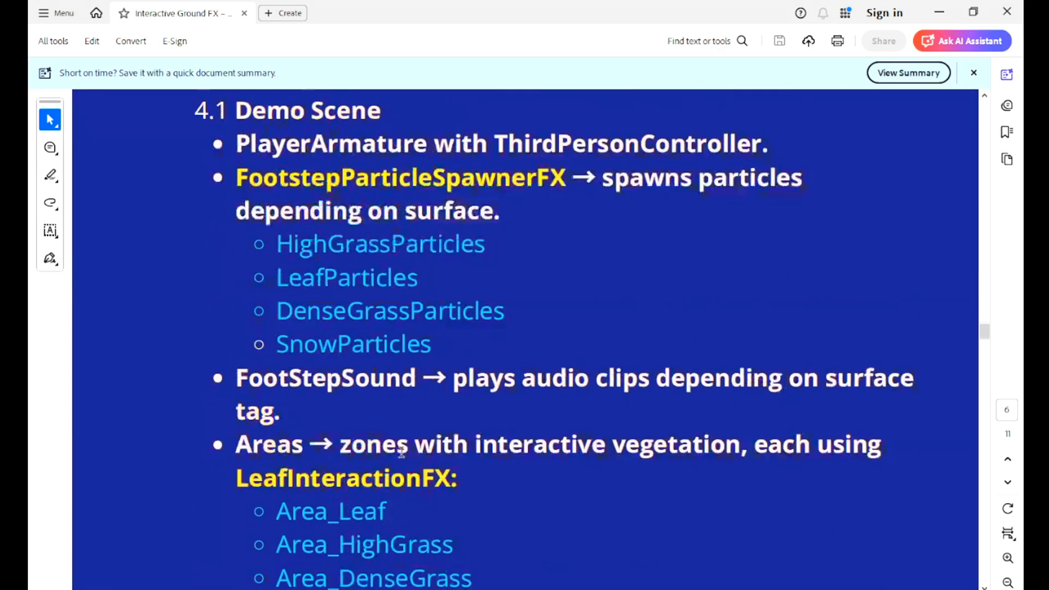
{"action": "scroll", "coordinate": [382, 429], "scroll_direction": "down", "scroll_amount": 20}
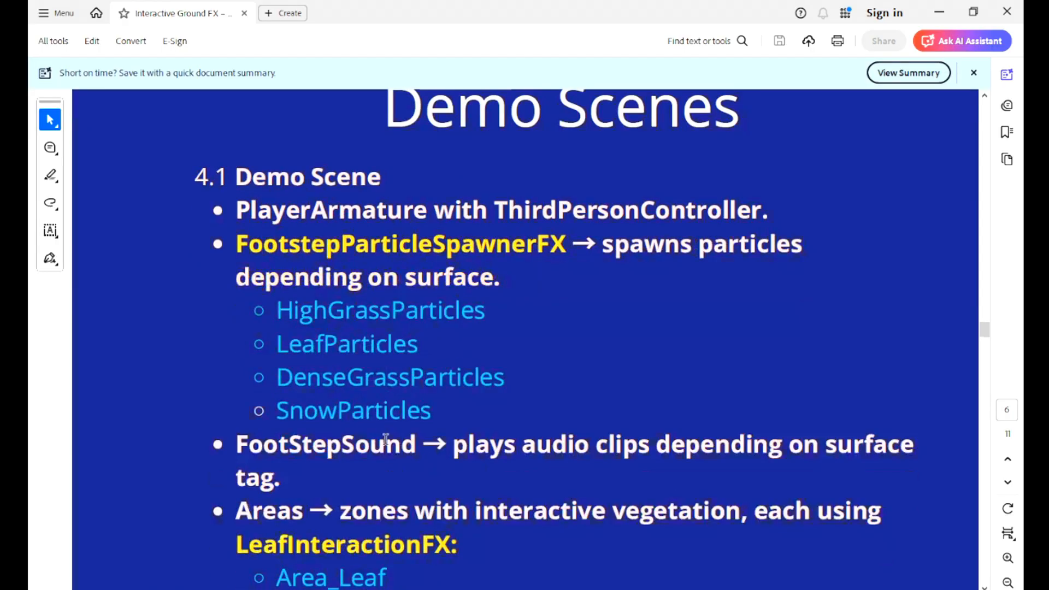
{"action": "scroll", "coordinate": [451, 433], "scroll_direction": "down", "scroll_amount": 20}
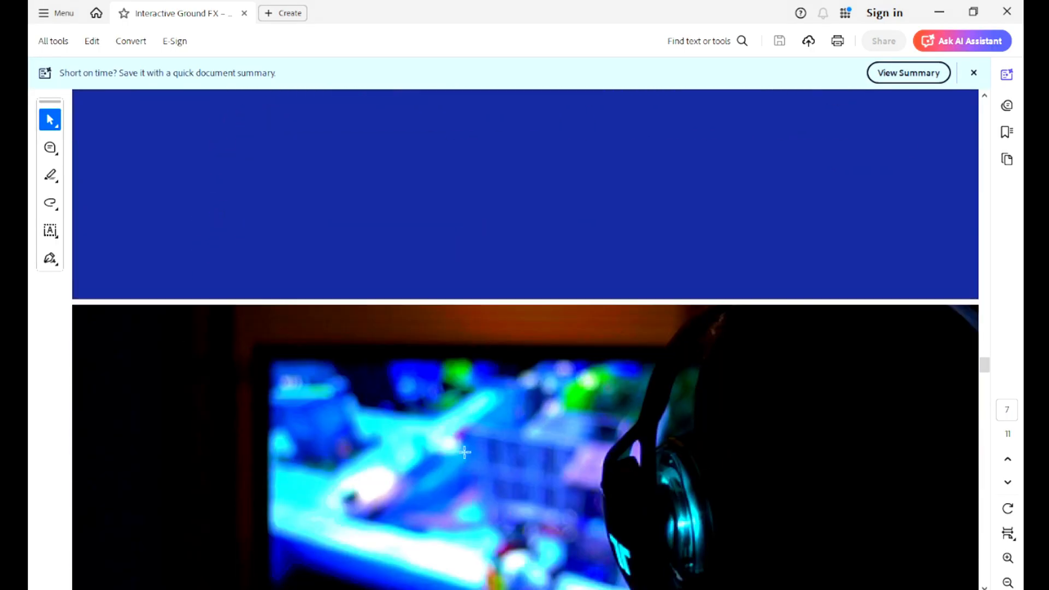
{"action": "scroll", "coordinate": [480, 447], "scroll_direction": "down", "scroll_amount": 3}
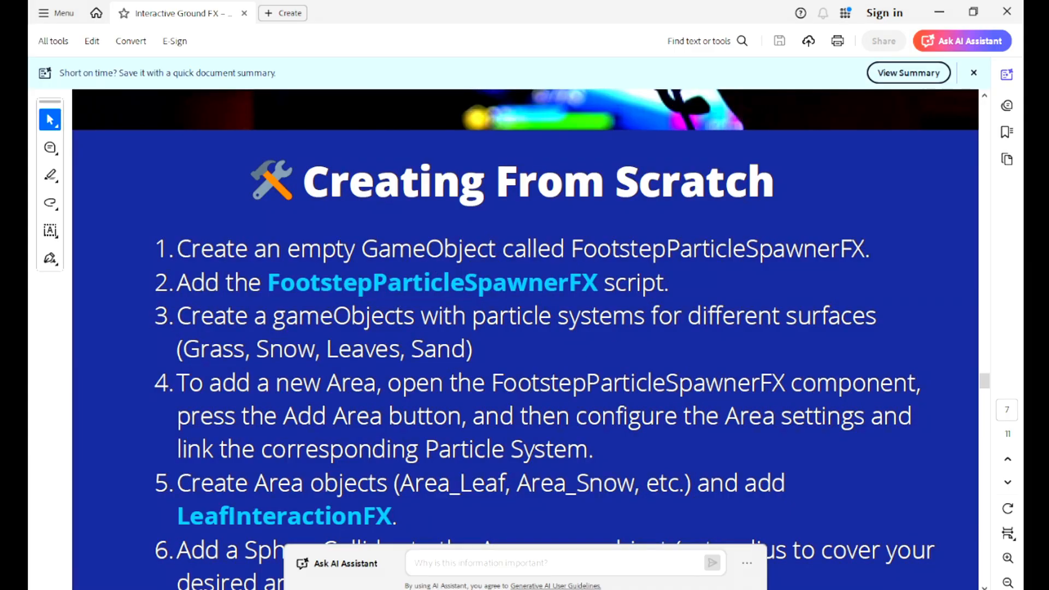
{"action": "key", "text": "alt+Tab"}
Step: Select FootstepParticleSpawnerFX and widen the Inspector to show its spawner targeting PlayerArmature
{"action": "left_click", "coordinate": [133, 230]}
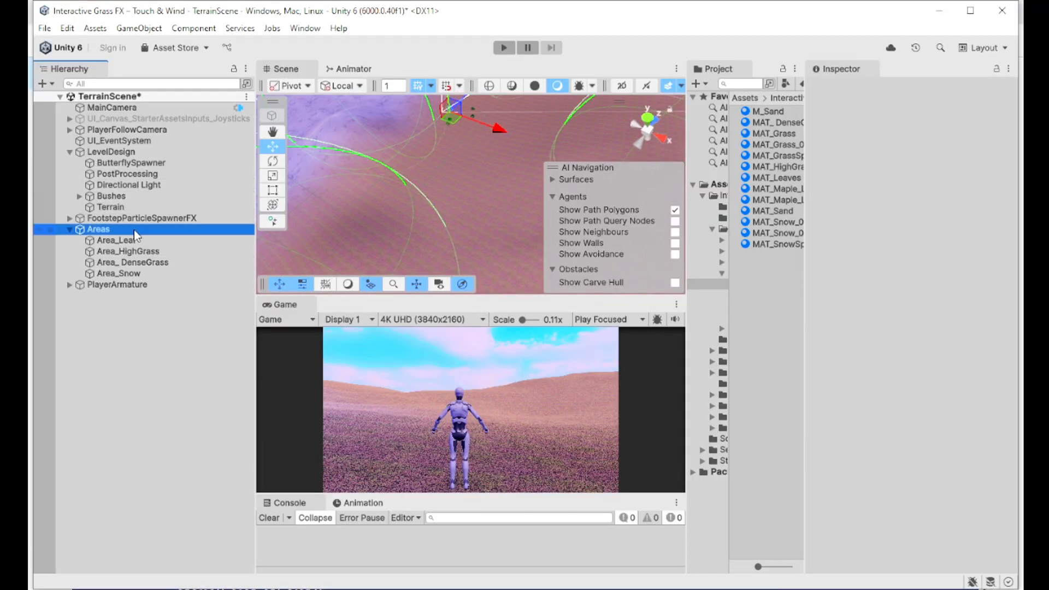
{"action": "left_click", "coordinate": [147, 220]}
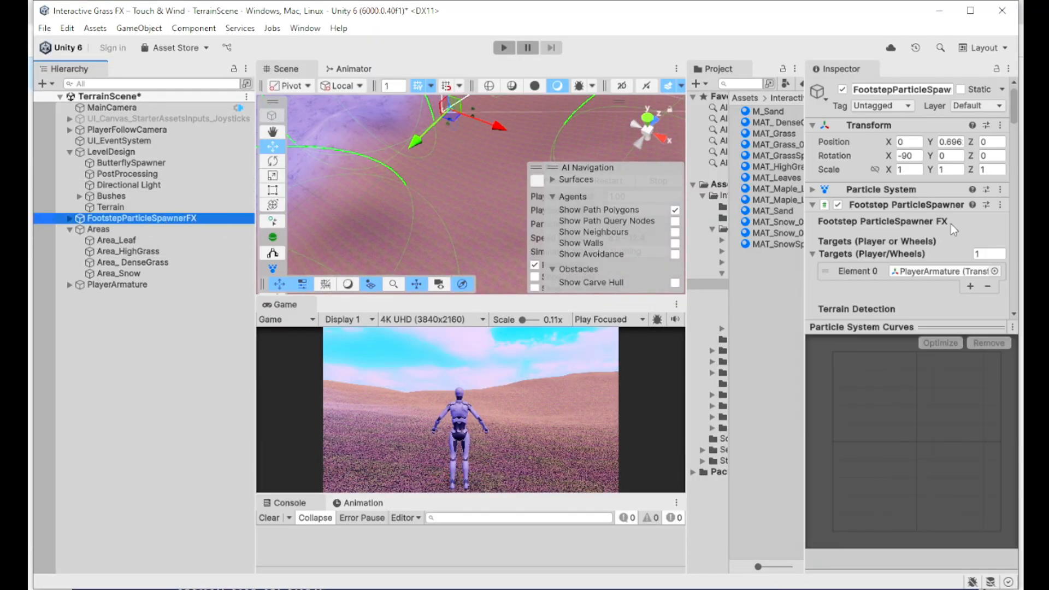
{"action": "left_click_drag", "start_coordinate": [802, 216], "coordinate": [680, 219]}
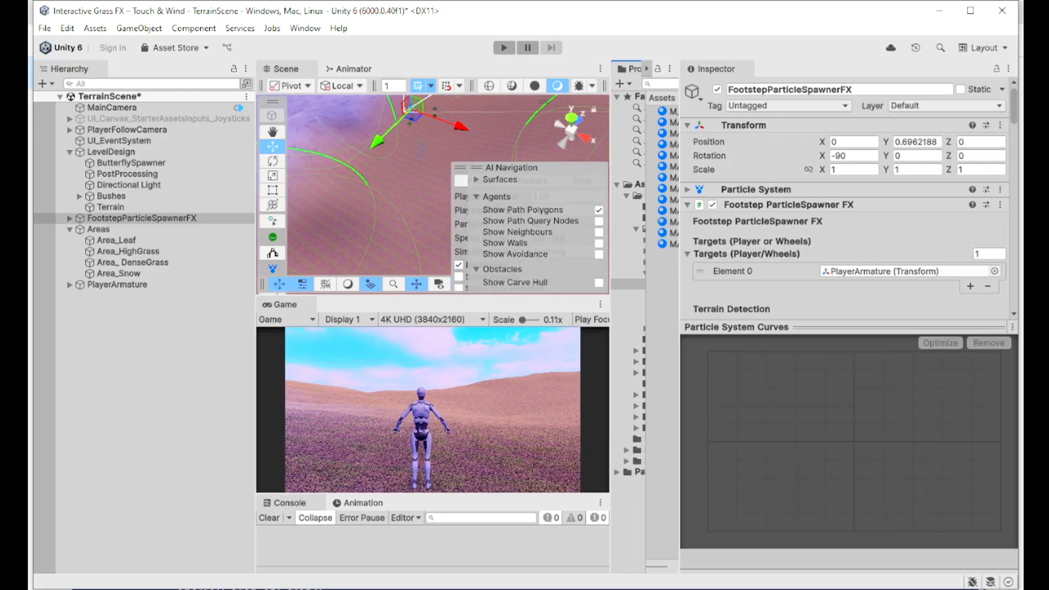
{"action": "left_click", "coordinate": [407, 588]}
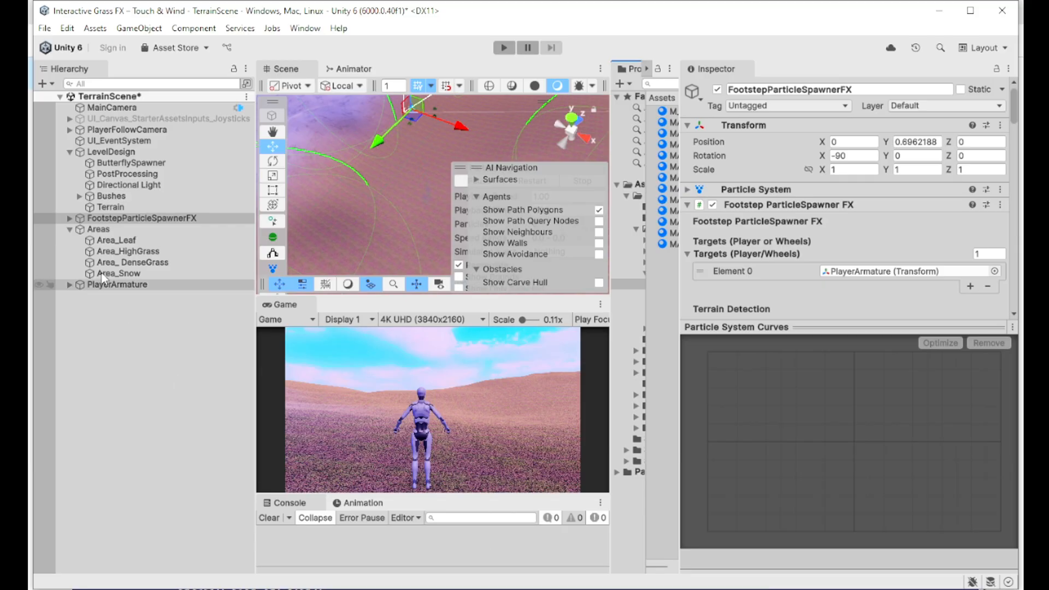
Step: Inspect the HightGrass, Leaf and DenseGrass particle systems under FootstepParticleSpawnerFX
{"action": "left_click", "coordinate": [68, 221]}
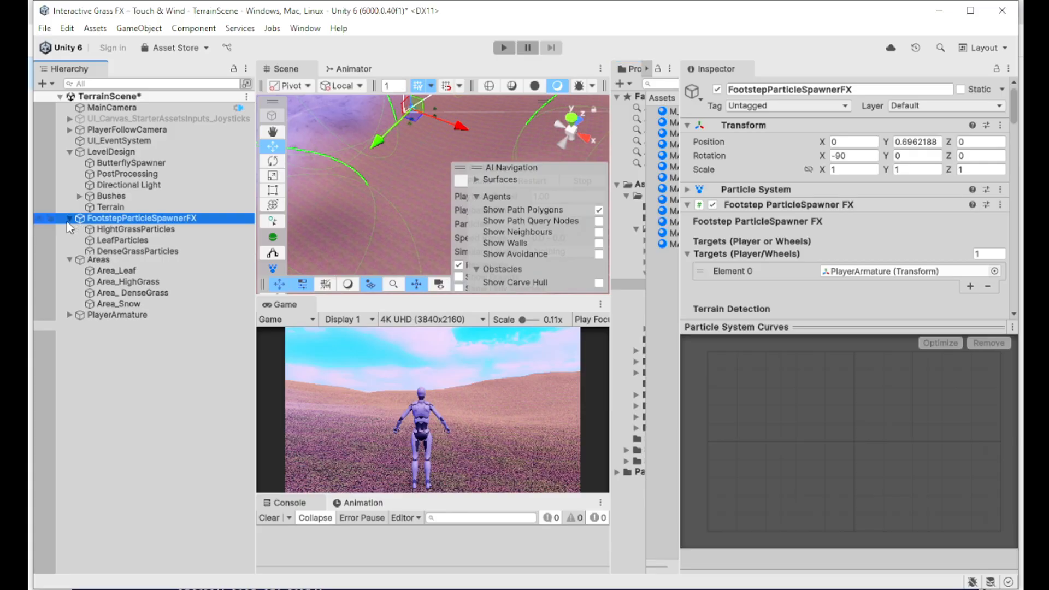
{"action": "left_click", "coordinate": [133, 230]}
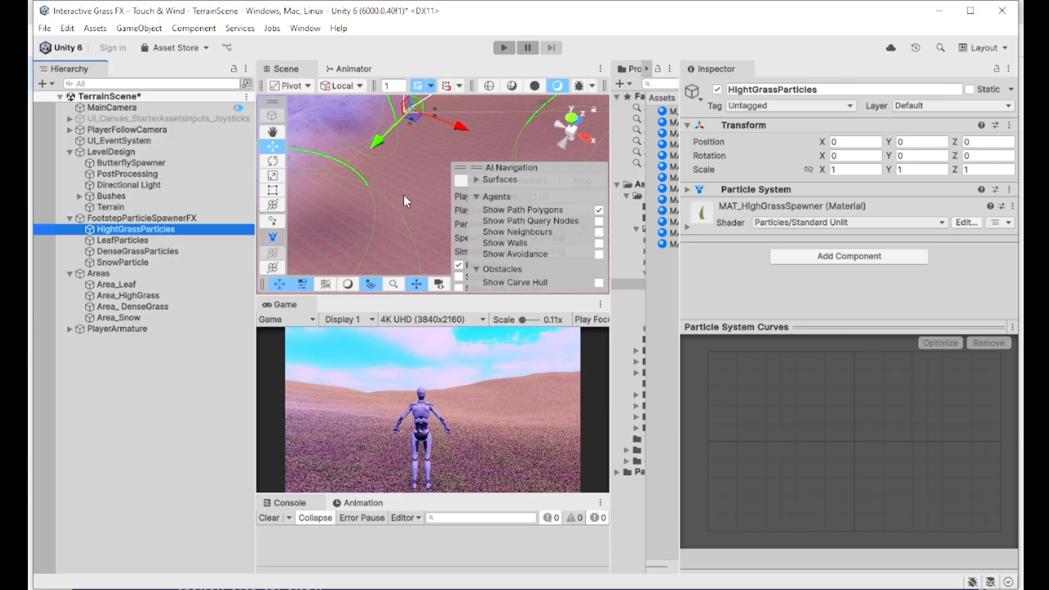
{"action": "key", "text": "f"}
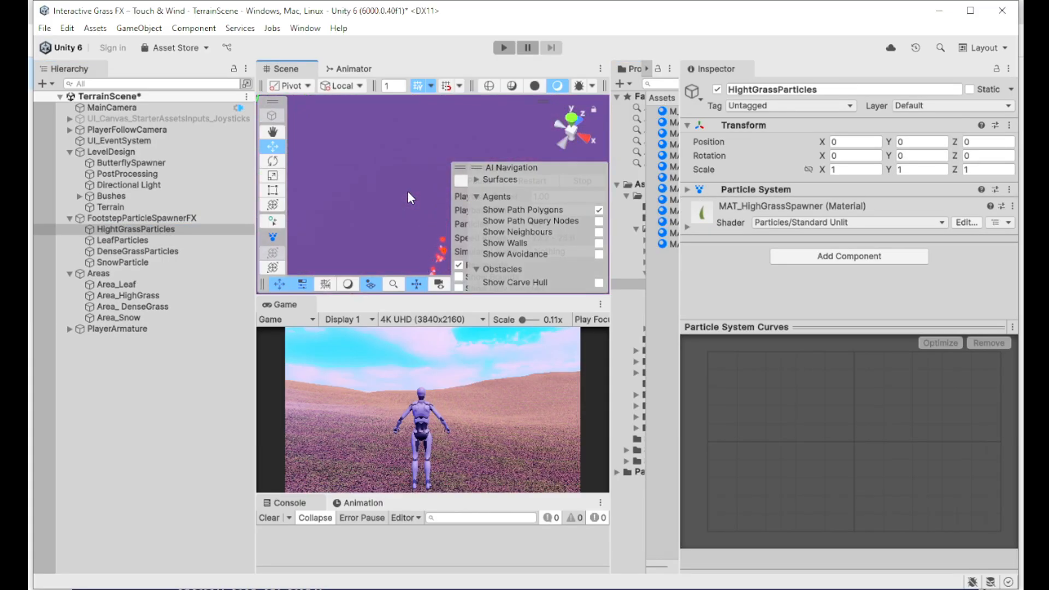
{"action": "left_click", "coordinate": [112, 240]}
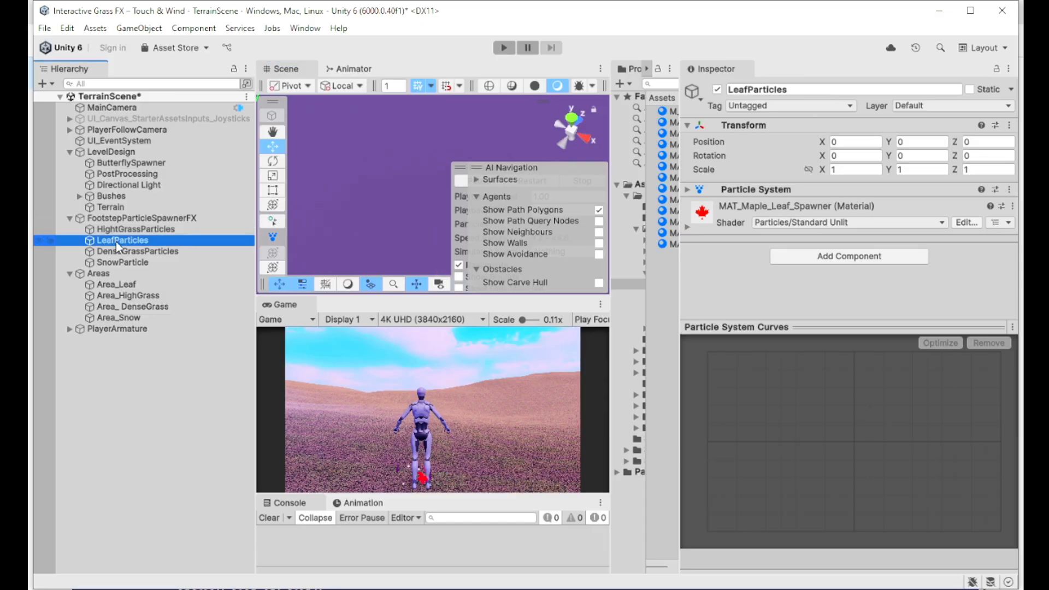
{"action": "left_click", "coordinate": [451, 195]}
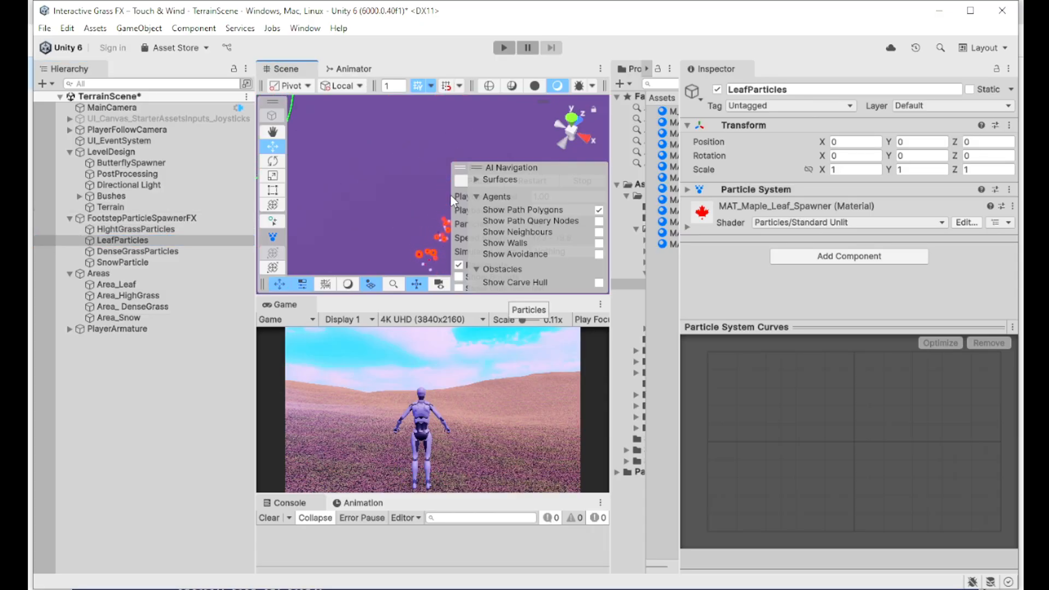
{"action": "left_click", "coordinate": [178, 243]}
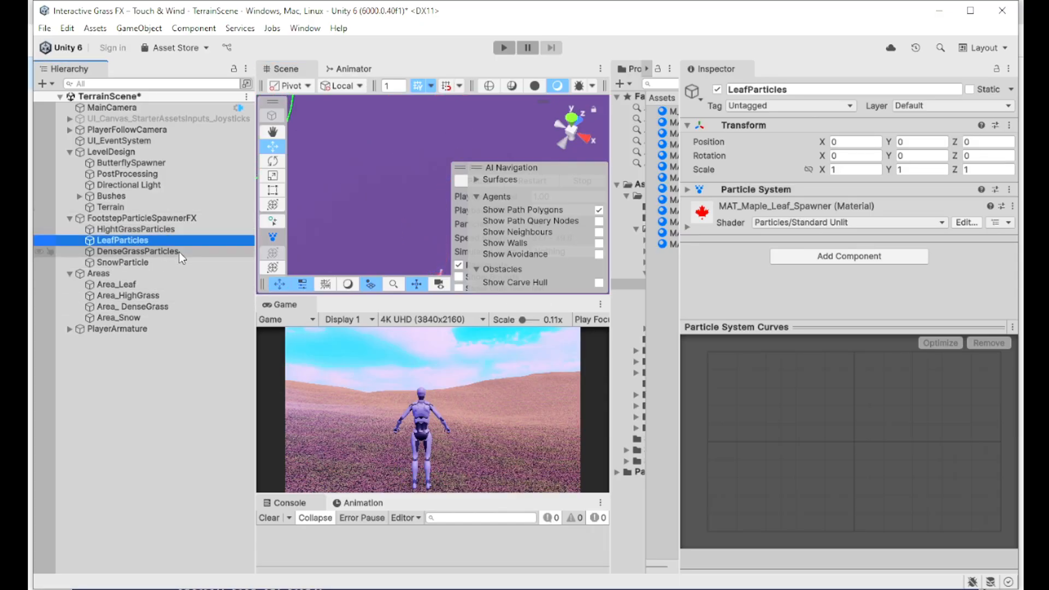
{"action": "left_click", "coordinate": [164, 251]}
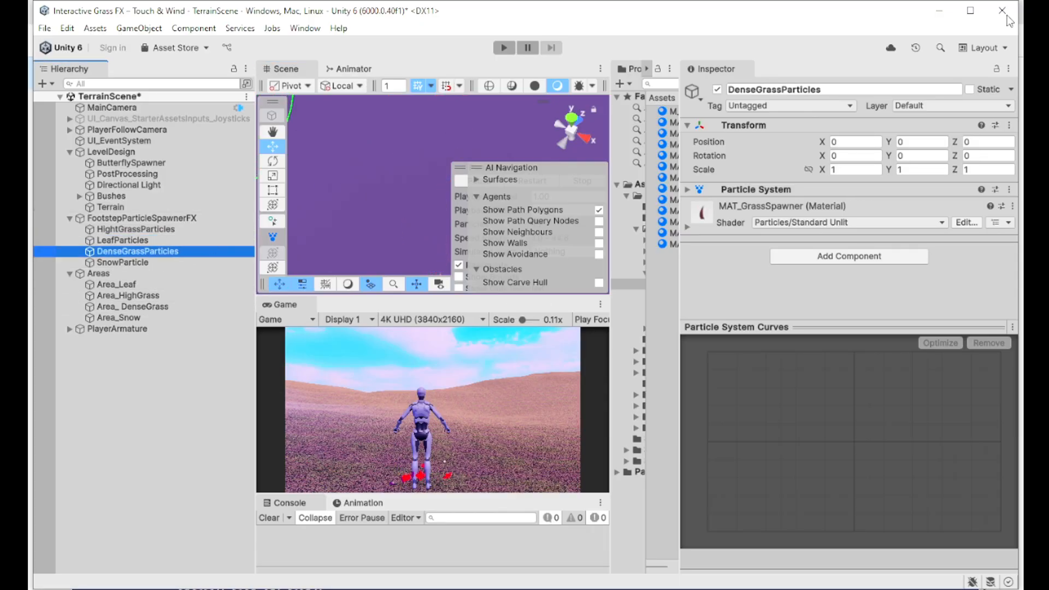
{"action": "left_click", "coordinate": [689, 189]}
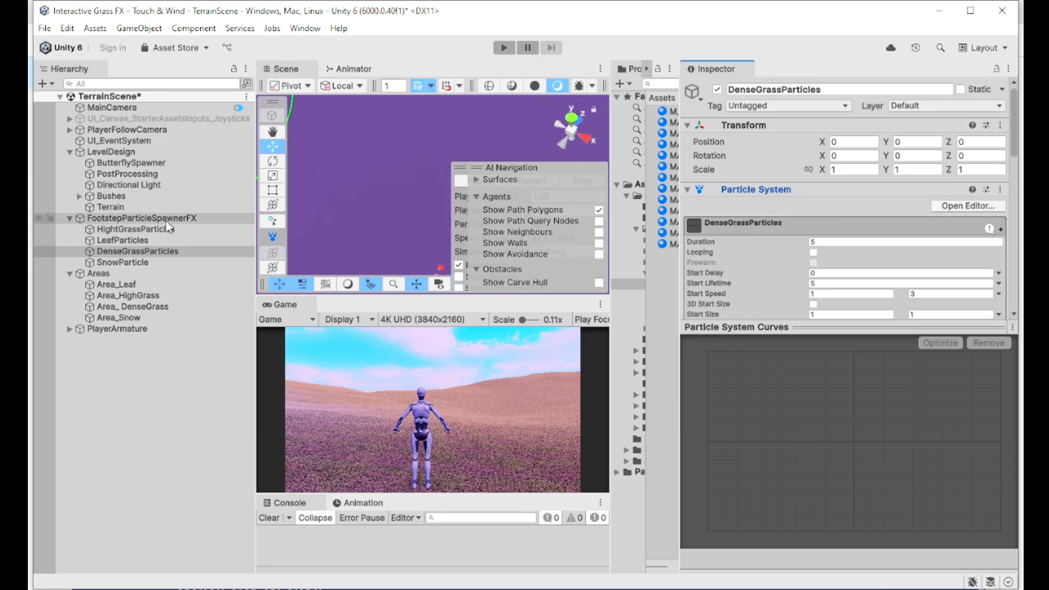
{"action": "left_click", "coordinate": [139, 218]}
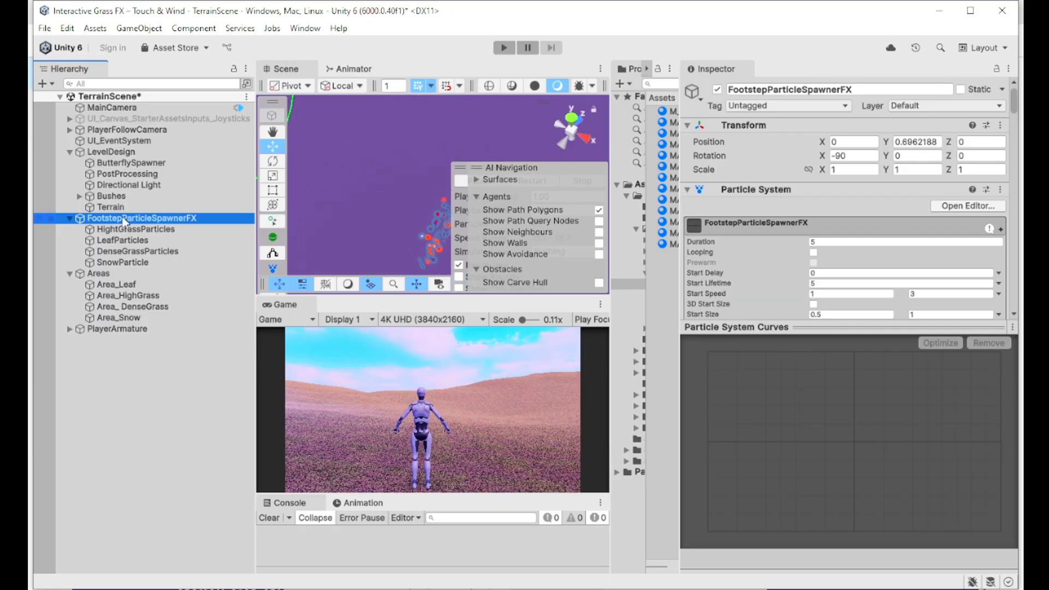
Step: Collapse the particle settings and check the spawner's Area 1 LeafParticles link and Leaf tag
{"action": "scroll", "coordinate": [776, 185], "scroll_direction": "down", "scroll_amount": 5}
{"action": "scroll", "coordinate": [710, 164], "scroll_direction": "up", "scroll_amount": 4}
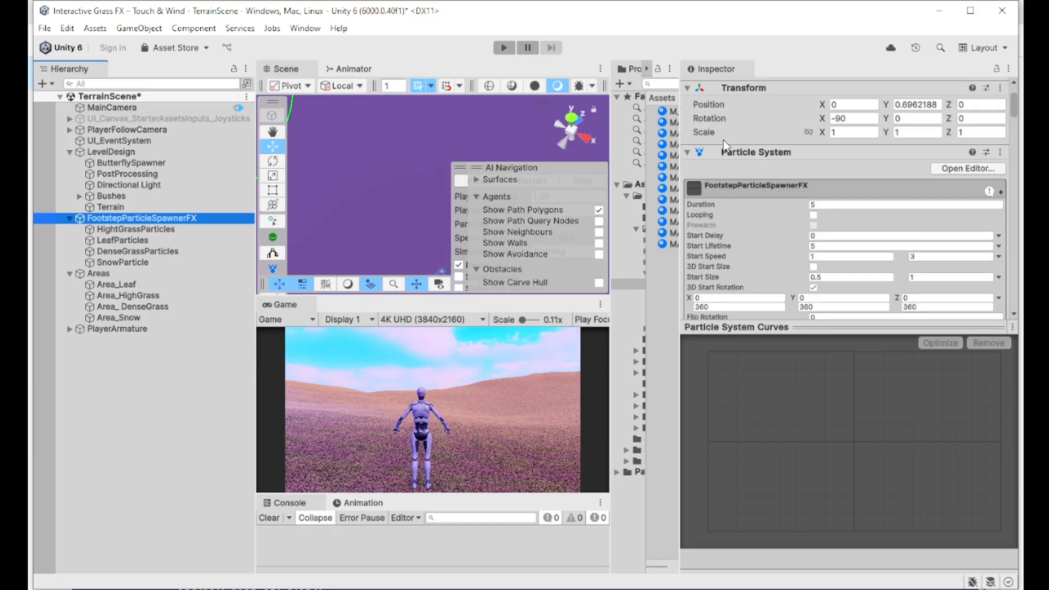
{"action": "left_click", "coordinate": [686, 152]}
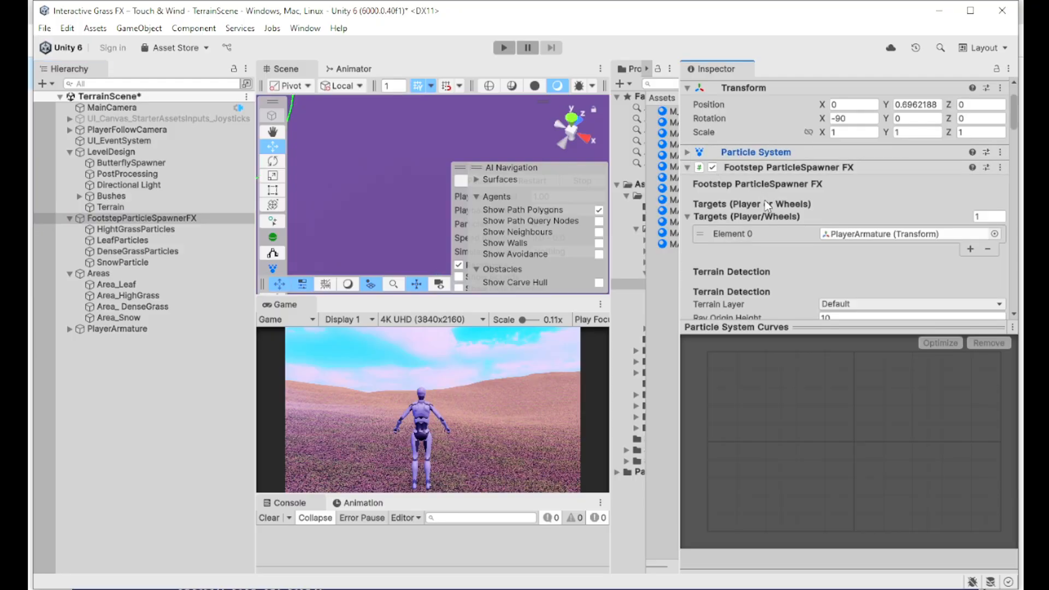
{"action": "scroll", "coordinate": [765, 214], "scroll_direction": "down", "scroll_amount": 5}
{"action": "scroll", "coordinate": [769, 221], "scroll_direction": "down", "scroll_amount": 3}
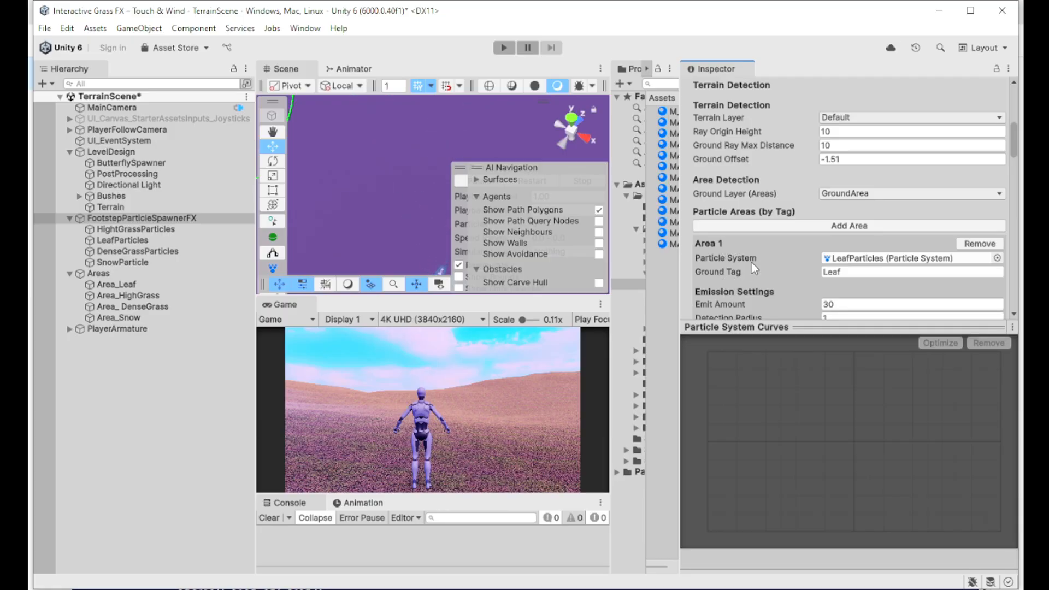
{"action": "scroll", "coordinate": [752, 264], "scroll_direction": "down", "scroll_amount": 3}
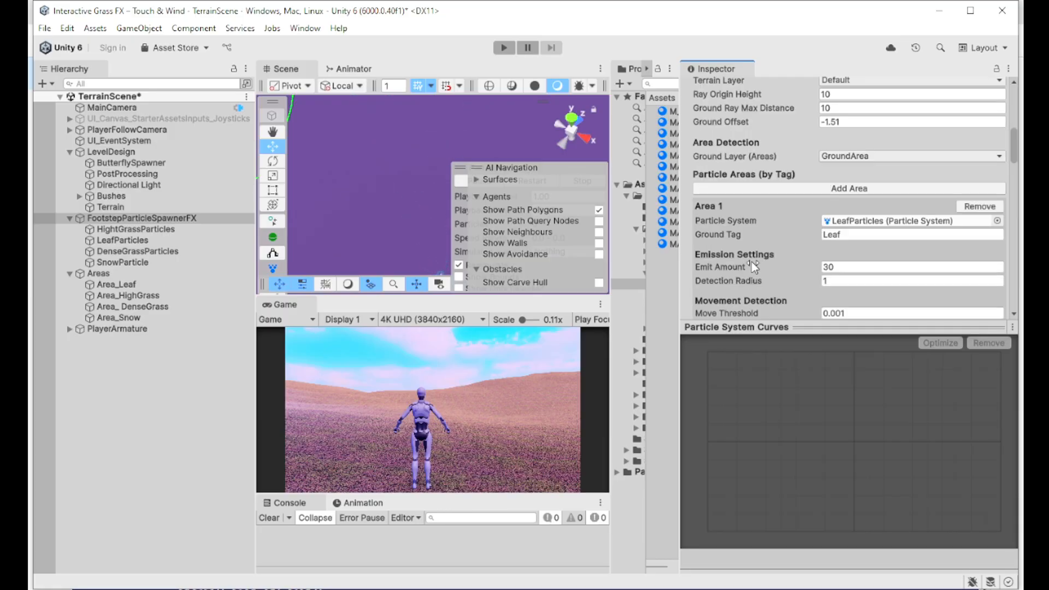
{"action": "left_click", "coordinate": [855, 221]}
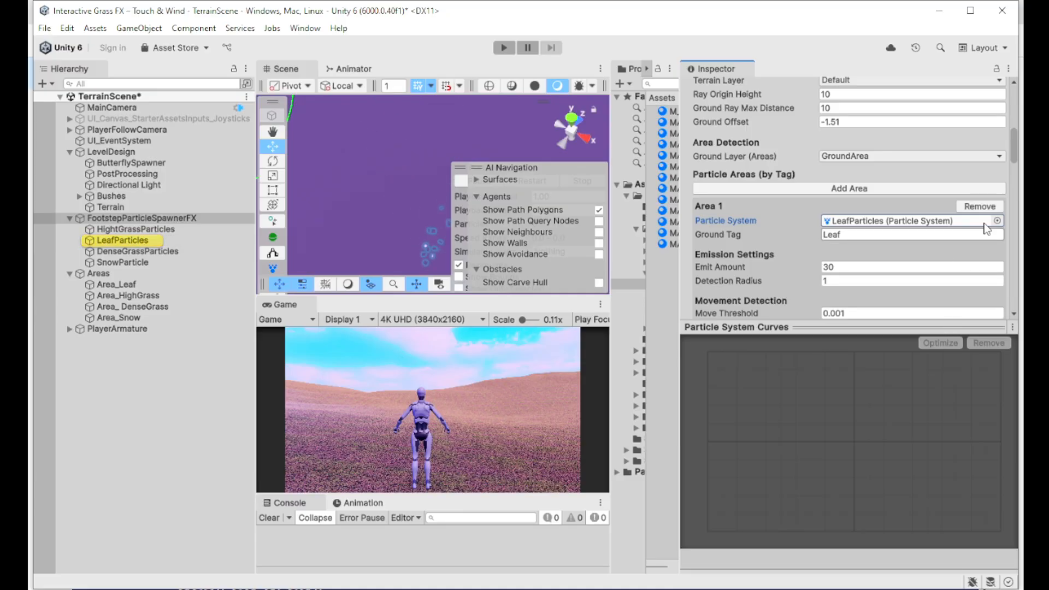
{"action": "left_click", "coordinate": [839, 236]}
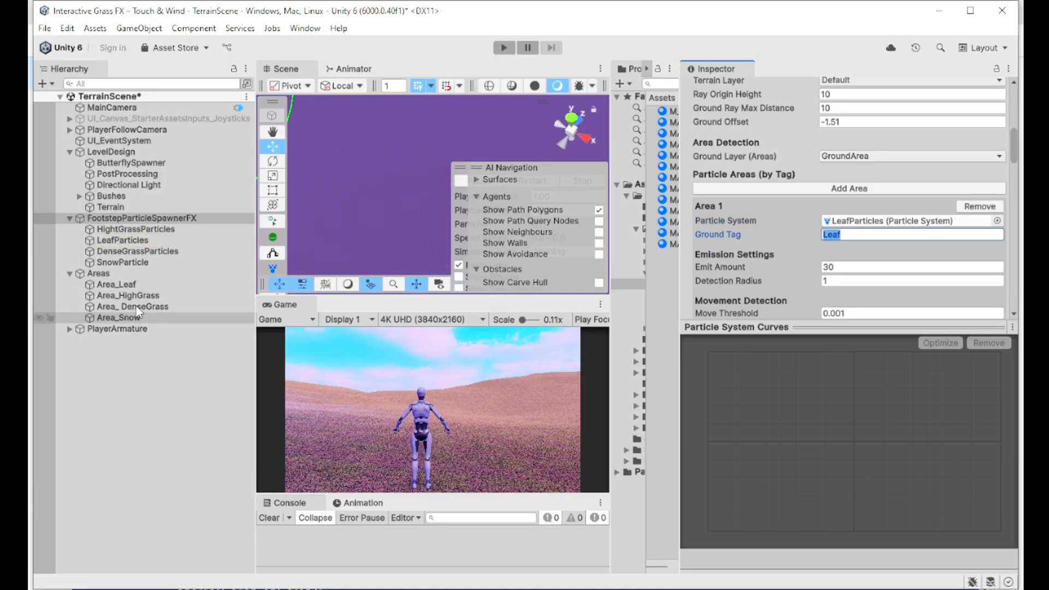
Step: Compare the Area_Leaf and Area_DenseGrass object tags against the spawner's area entries
{"action": "left_click", "coordinate": [116, 285]}
{"action": "scroll", "coordinate": [926, 277], "scroll_direction": "up", "scroll_amount": 5}
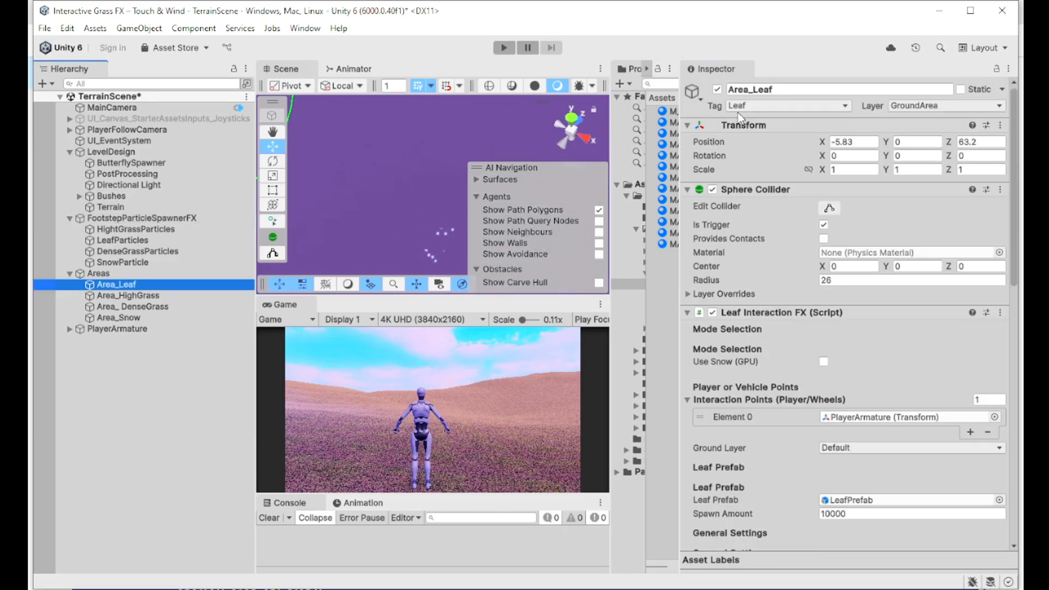
{"action": "left_click", "coordinate": [129, 217]}
{"action": "scroll", "coordinate": [869, 245], "scroll_direction": "down", "scroll_amount": 3}
{"action": "scroll", "coordinate": [868, 245], "scroll_direction": "down", "scroll_amount": 5}
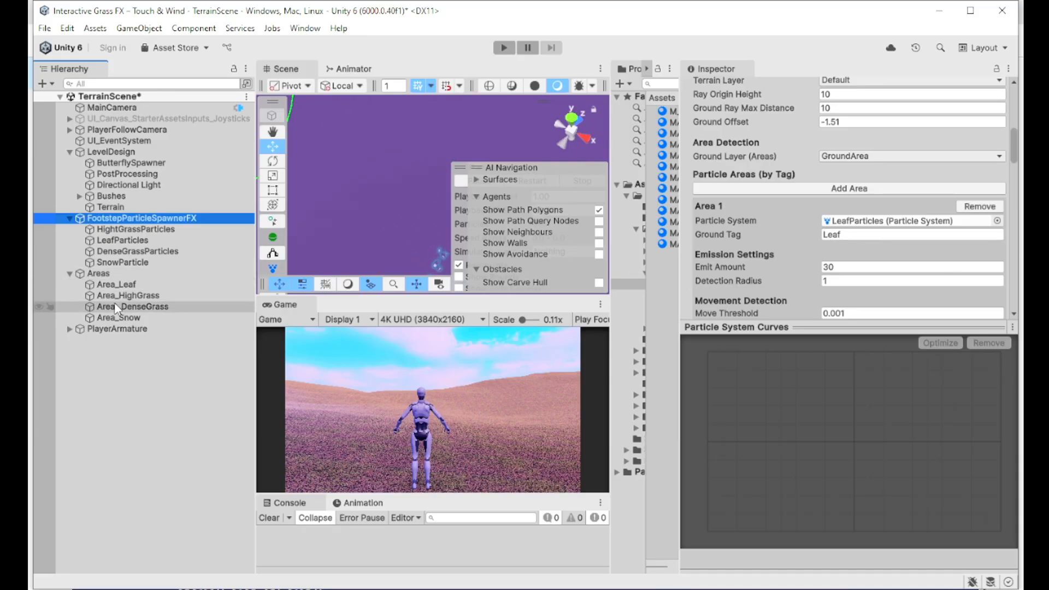
{"action": "left_click", "coordinate": [132, 306]}
{"action": "scroll", "coordinate": [813, 182], "scroll_direction": "up", "scroll_amount": 5}
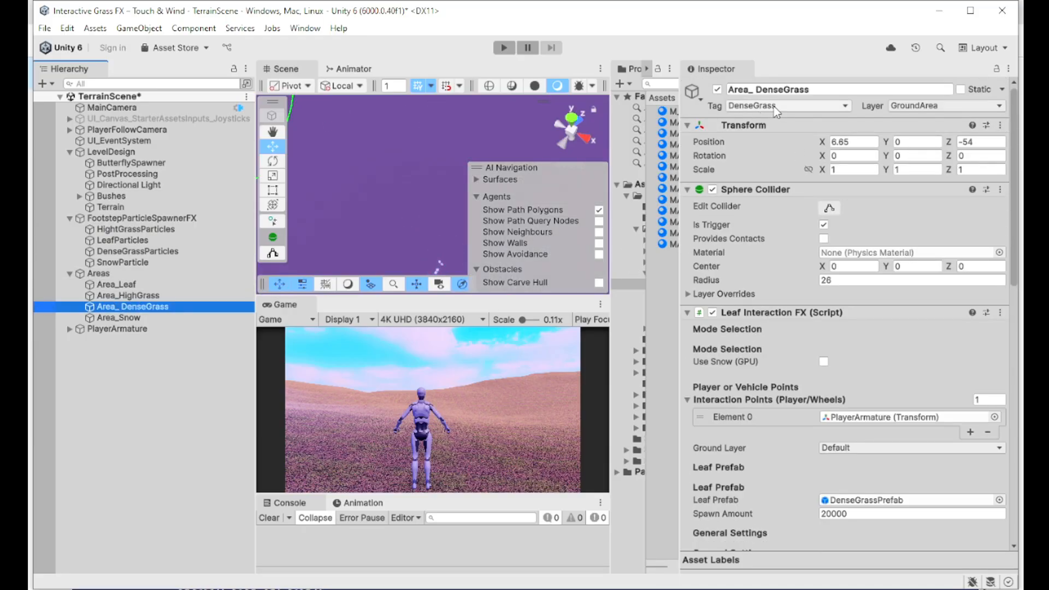
{"action": "left_click", "coordinate": [112, 207]}
{"action": "left_click", "coordinate": [152, 218]}
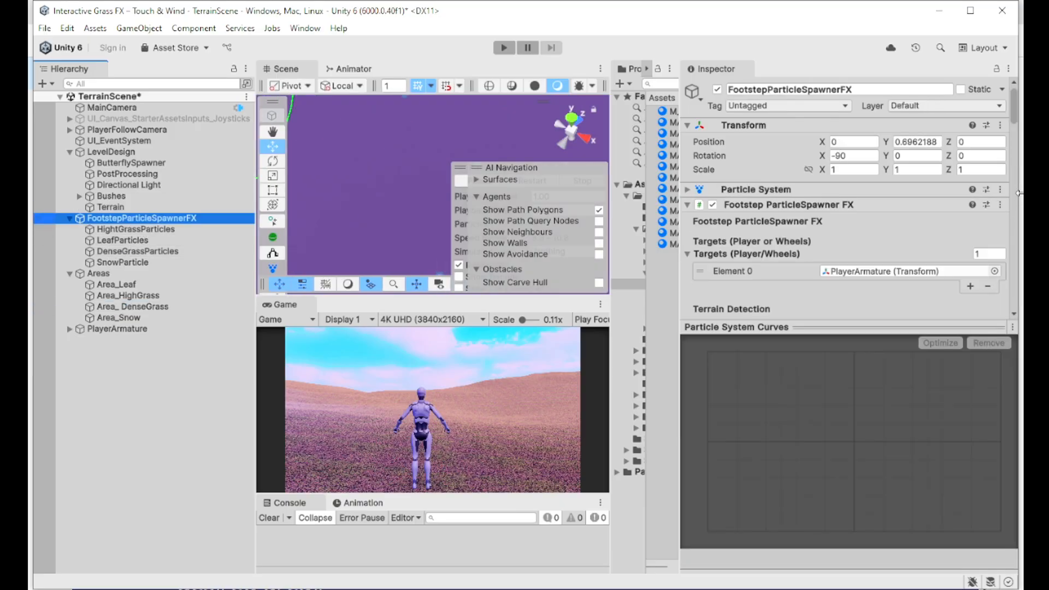
Step: Review the spawner's remaining areas through Area 4, including Highgrass, then bring up the PDF guide
{"action": "scroll", "coordinate": [907, 246], "scroll_direction": "down", "scroll_amount": 10}
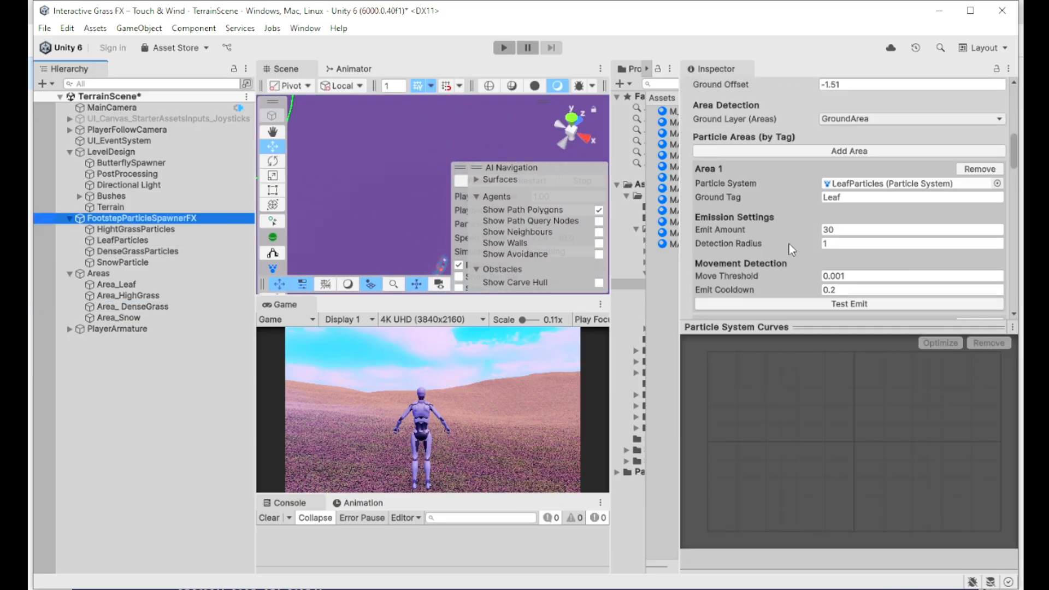
{"action": "scroll", "coordinate": [803, 243], "scroll_direction": "down", "scroll_amount": 15}
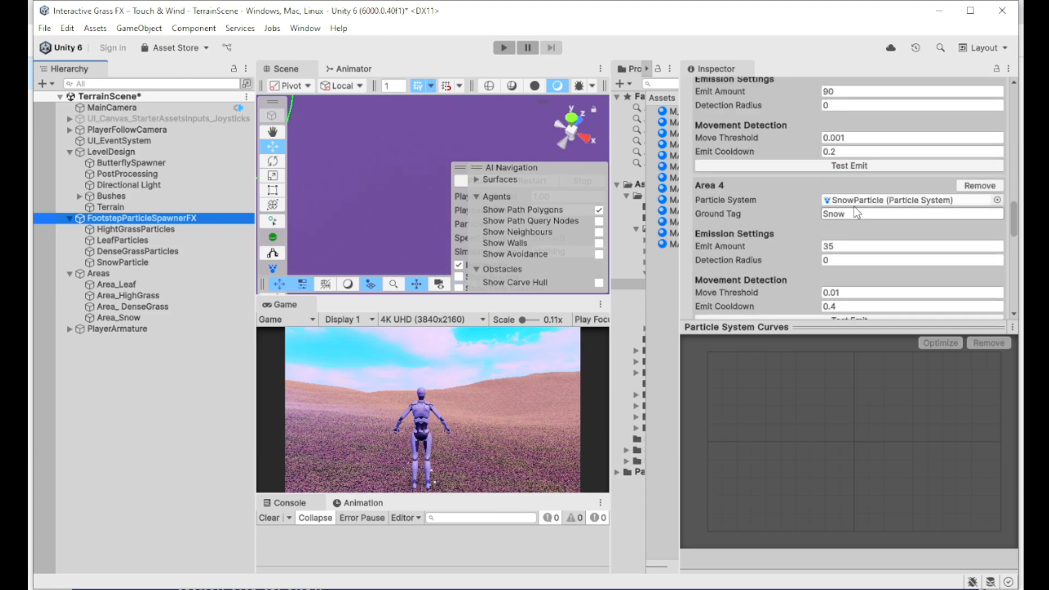
{"action": "scroll", "coordinate": [862, 240], "scroll_direction": "down", "scroll_amount": 3}
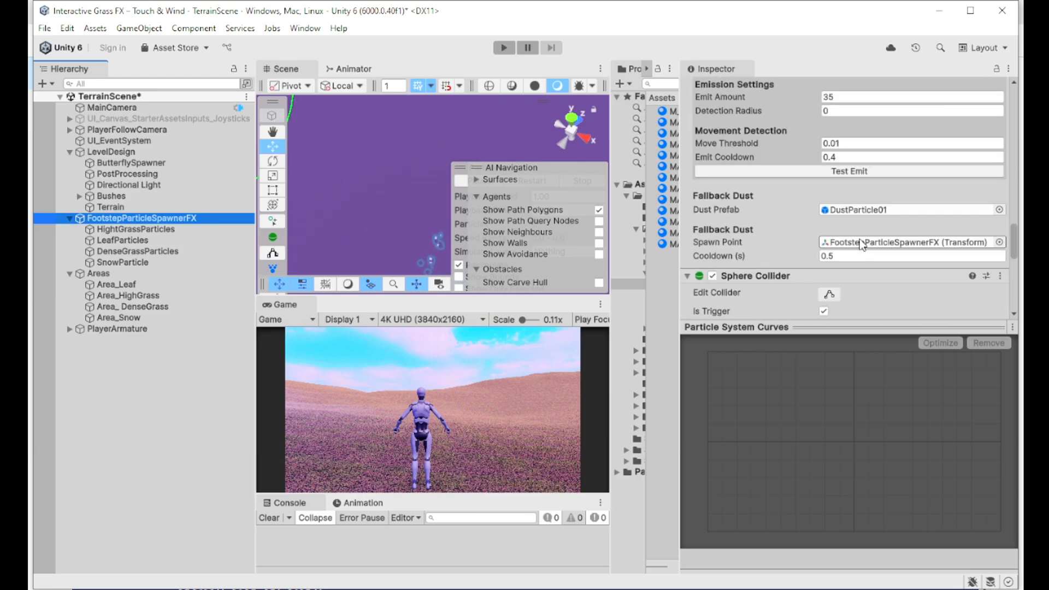
{"action": "scroll", "coordinate": [867, 245], "scroll_direction": "up", "scroll_amount": 10}
{"action": "scroll", "coordinate": [867, 239], "scroll_direction": "up", "scroll_amount": 8}
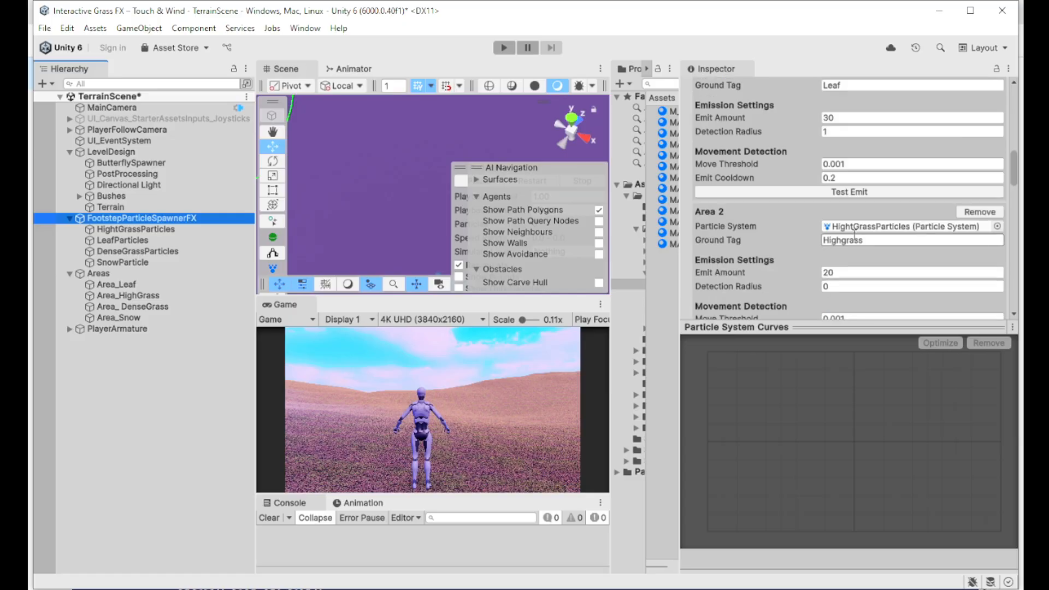
{"action": "scroll", "coordinate": [860, 235], "scroll_direction": "down", "scroll_amount": 5}
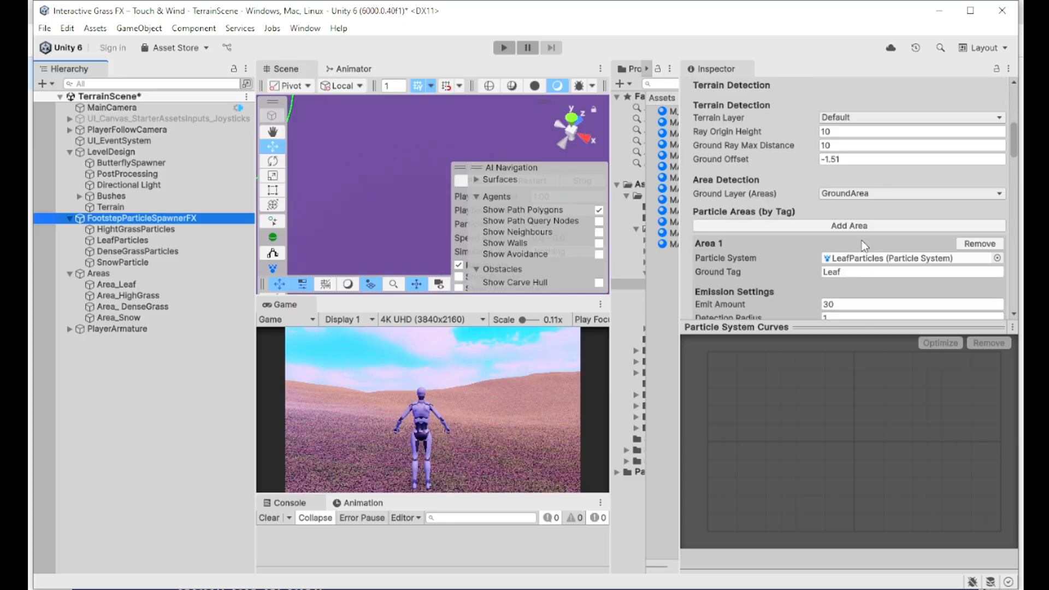
{"action": "scroll", "coordinate": [861, 240], "scroll_direction": "down", "scroll_amount": 3}
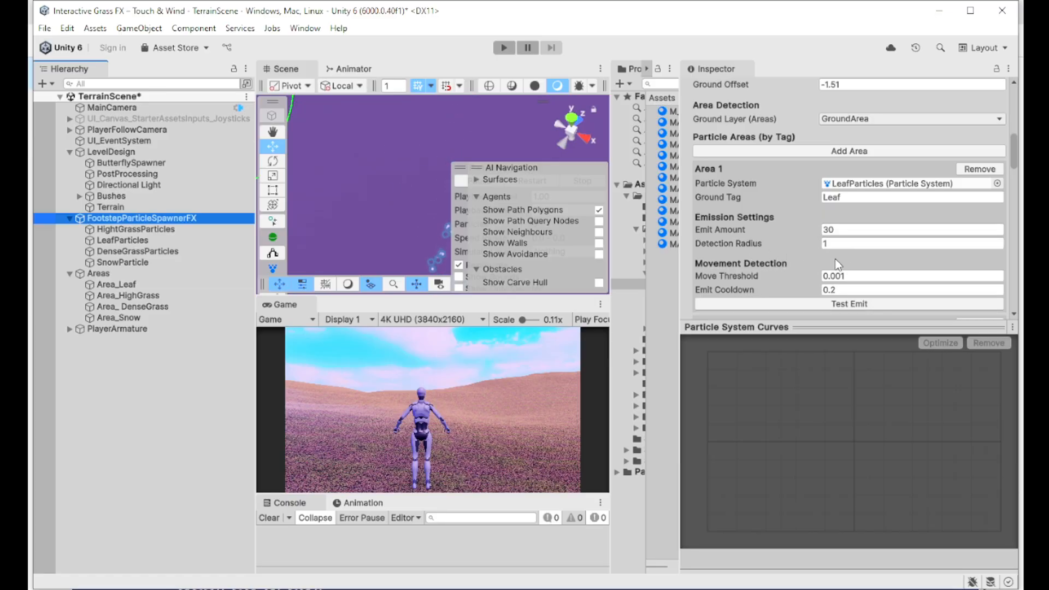
{"action": "scroll", "coordinate": [836, 259], "scroll_direction": "down", "scroll_amount": 2}
{"action": "scroll", "coordinate": [855, 224], "scroll_direction": "down", "scroll_amount": 8}
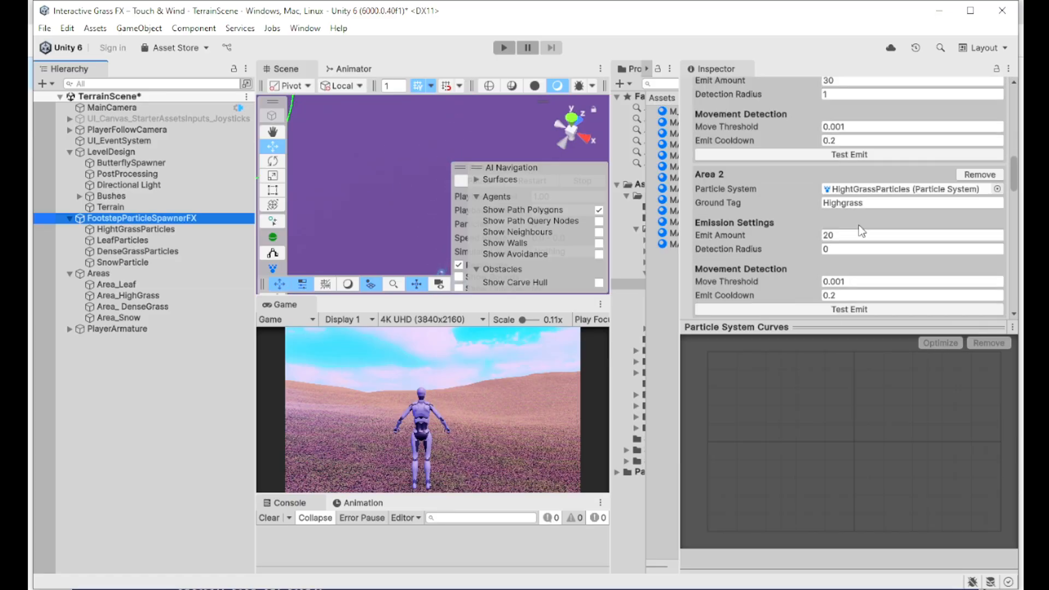
{"action": "left_click", "coordinate": [446, 588]}
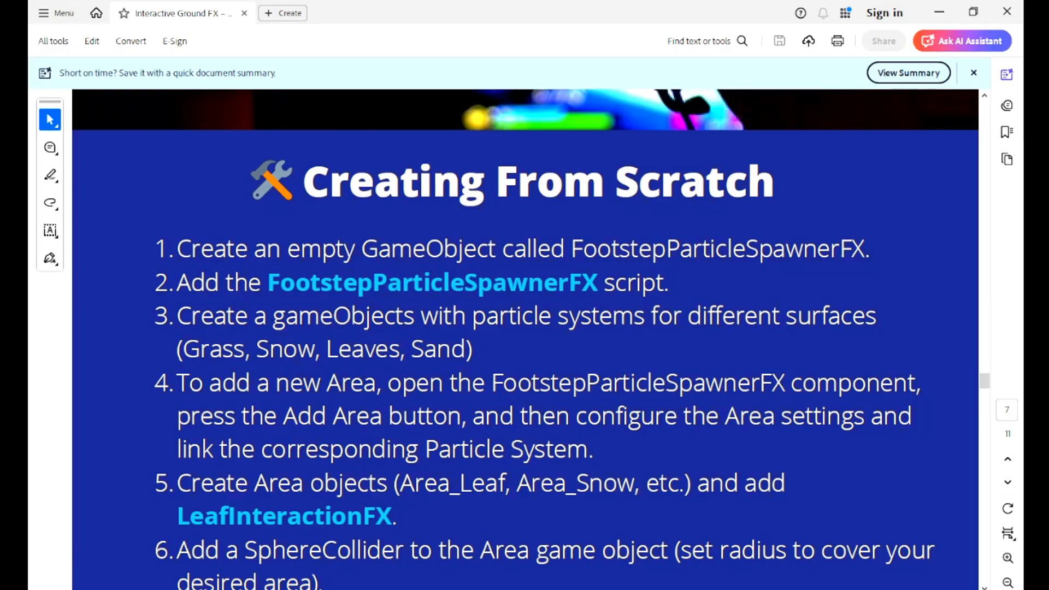
Step: Read the Creating From Scratch list through step 10, then select Area_Leaf in Unity
{"action": "scroll", "coordinate": [417, 364], "scroll_direction": "down", "scroll_amount": 2}
{"action": "scroll", "coordinate": [431, 384], "scroll_direction": "down", "scroll_amount": 3}
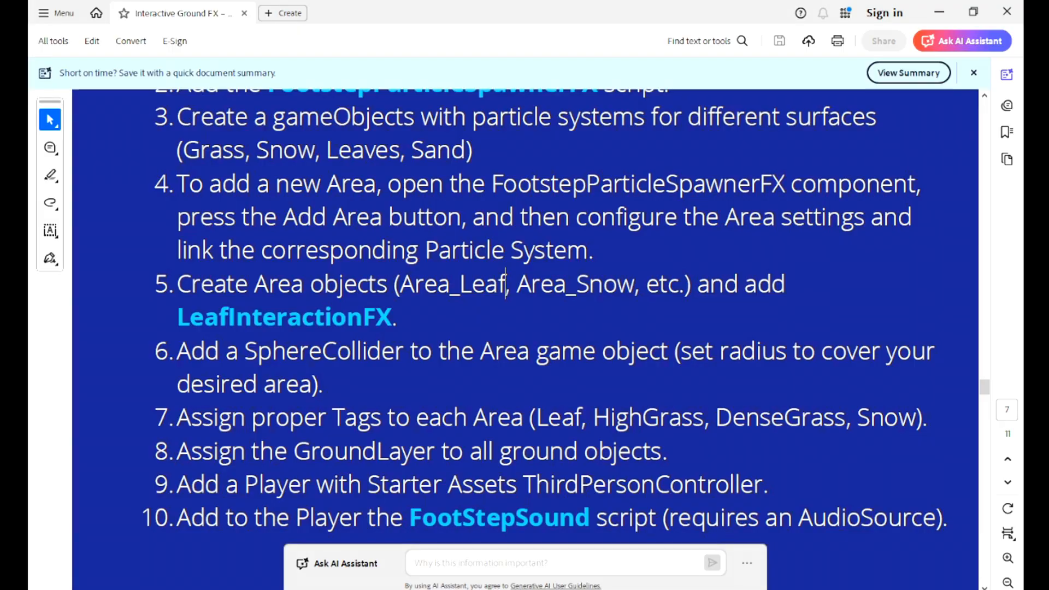
{"action": "key", "text": "alt+Tab"}
{"action": "left_click", "coordinate": [116, 284]}
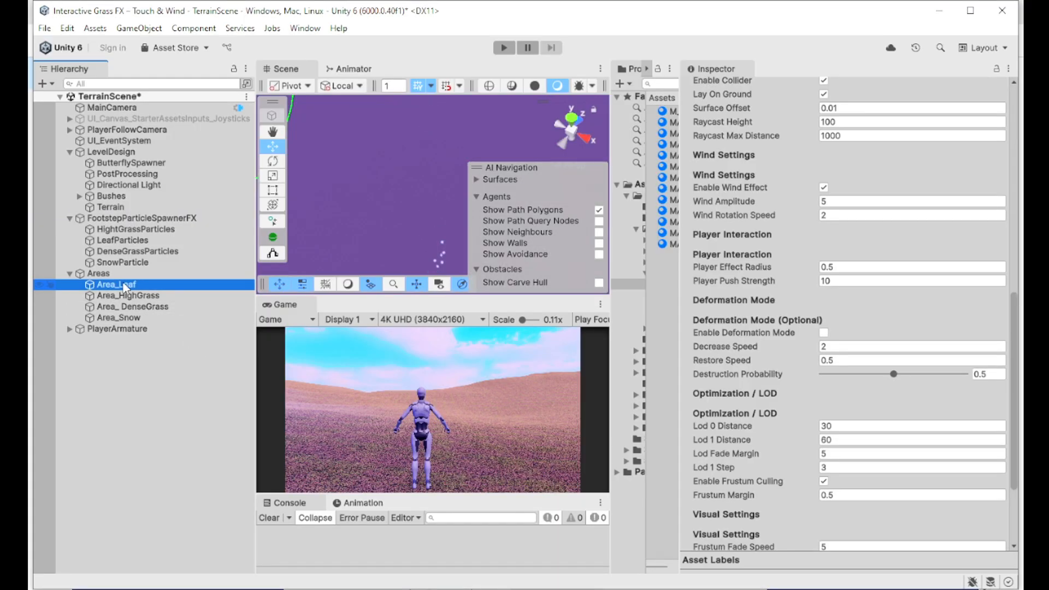
Step: Compare the Area_HighGrass, Area_DenseGrass, Area_Snow and Area_Leaf interaction settings
{"action": "left_click", "coordinate": [122, 296]}
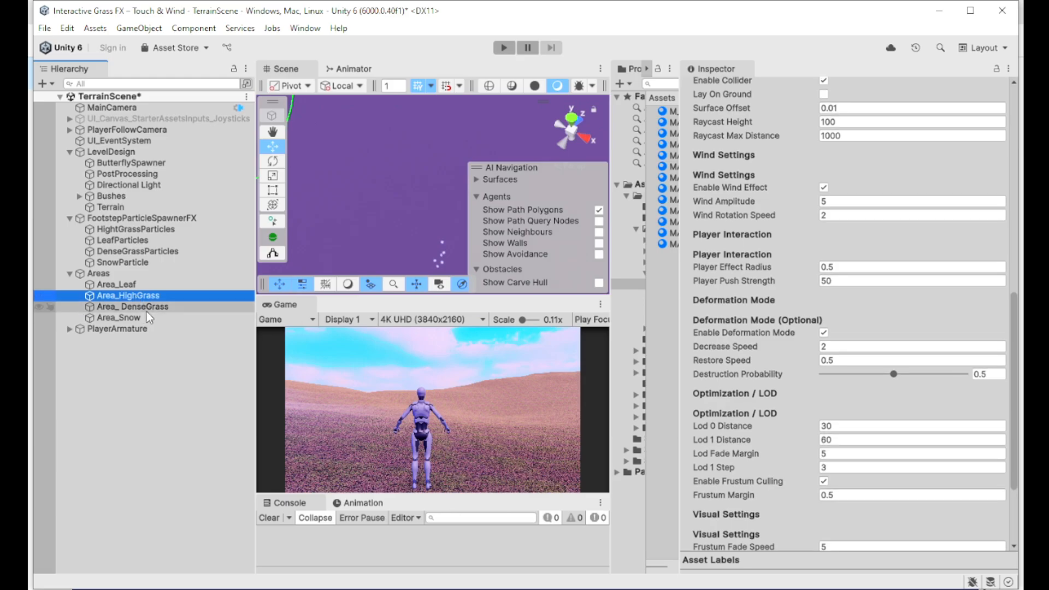
{"action": "left_click", "coordinate": [146, 309]}
{"action": "left_click", "coordinate": [144, 317]}
{"action": "left_click", "coordinate": [143, 286]}
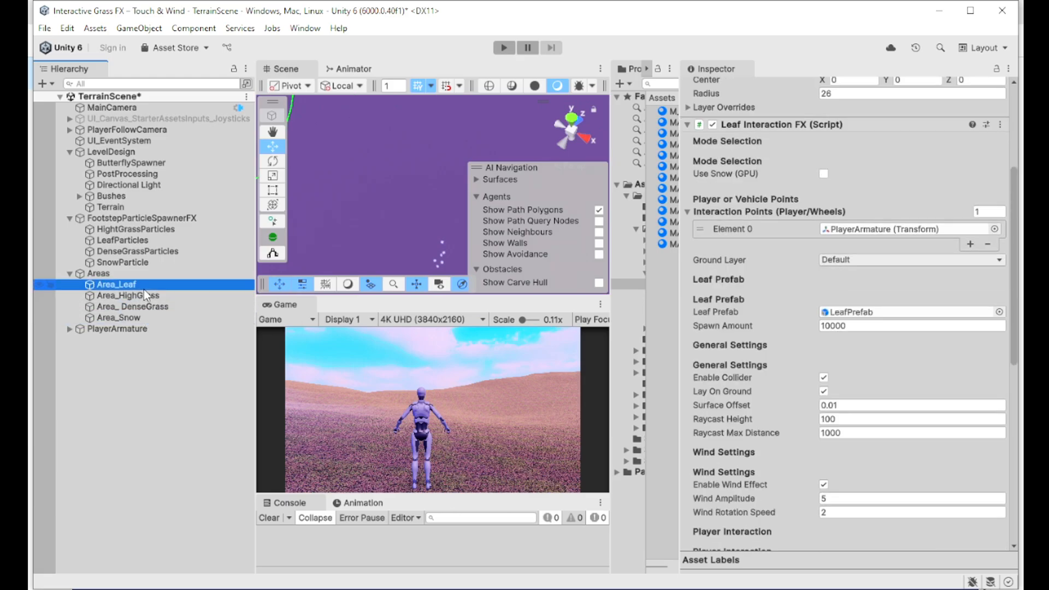
{"action": "scroll", "coordinate": [891, 269], "scroll_direction": "up", "scroll_amount": 3}
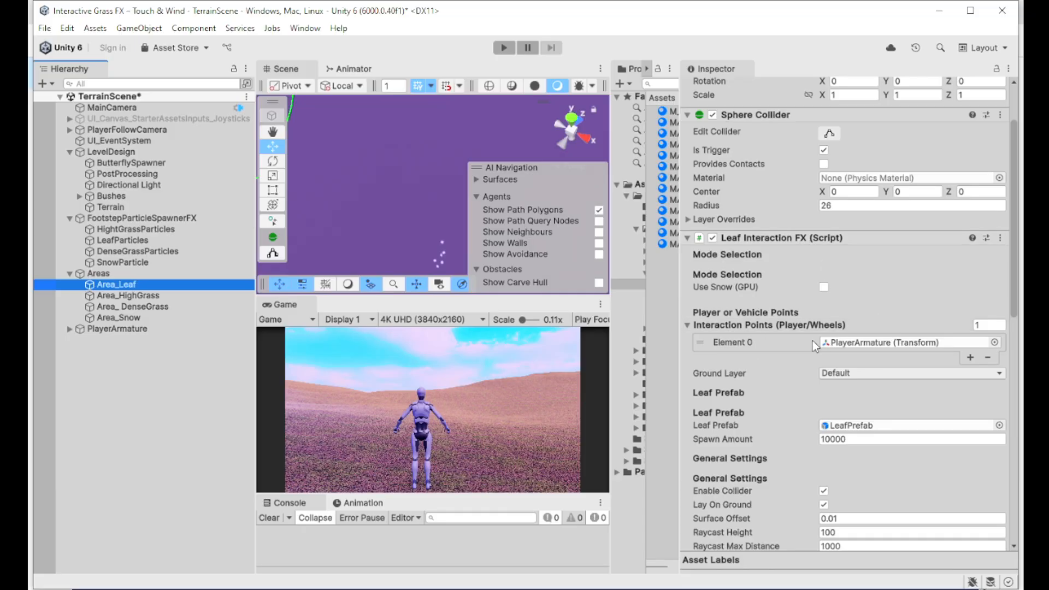
Step: Change Area_Leaf's Interaction Points count to 4 and back to 1, then select Terrain
{"action": "left_click", "coordinate": [998, 326]}
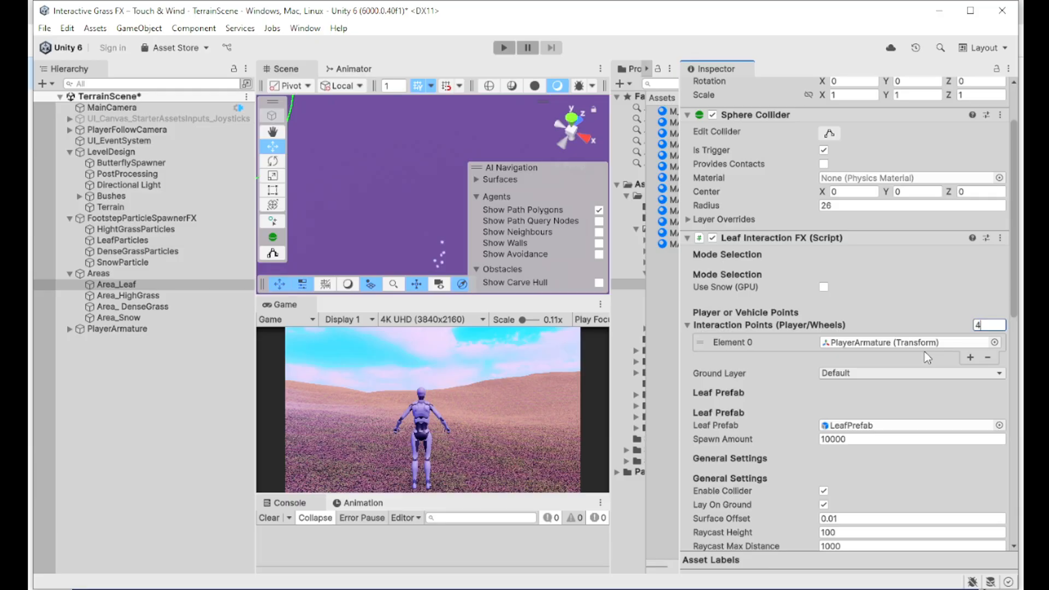
{"action": "key", "text": "Return"}
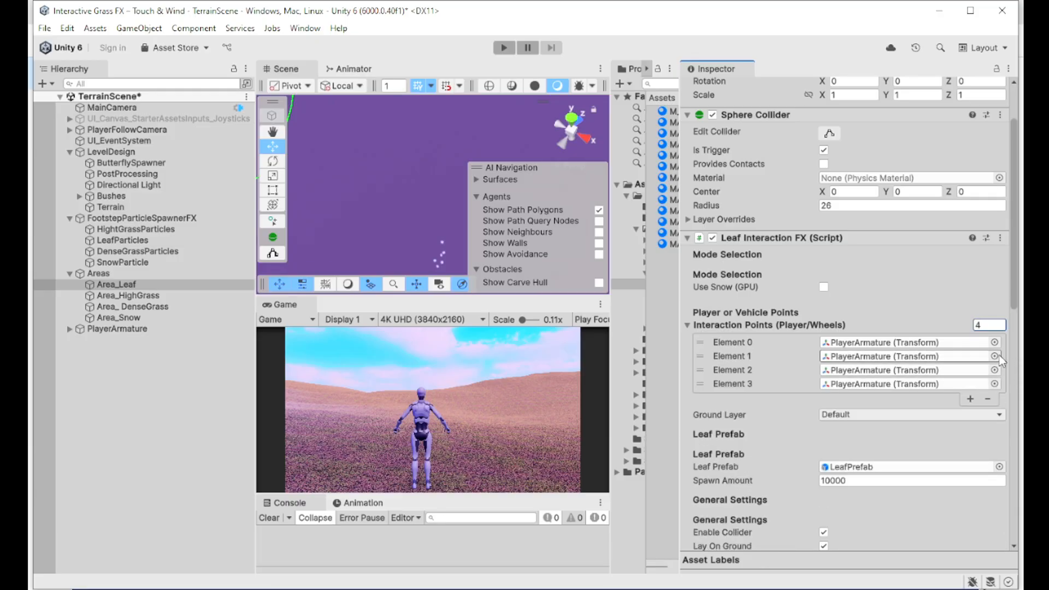
{"action": "left_click", "coordinate": [998, 326]}
{"action": "type", "text": "1"}
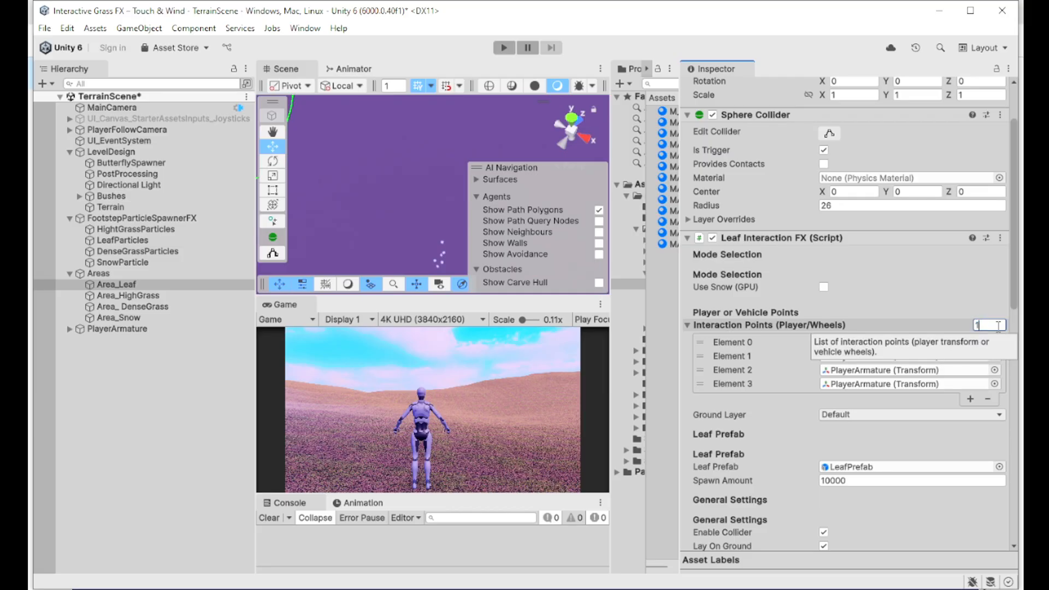
{"action": "key", "text": "Return"}
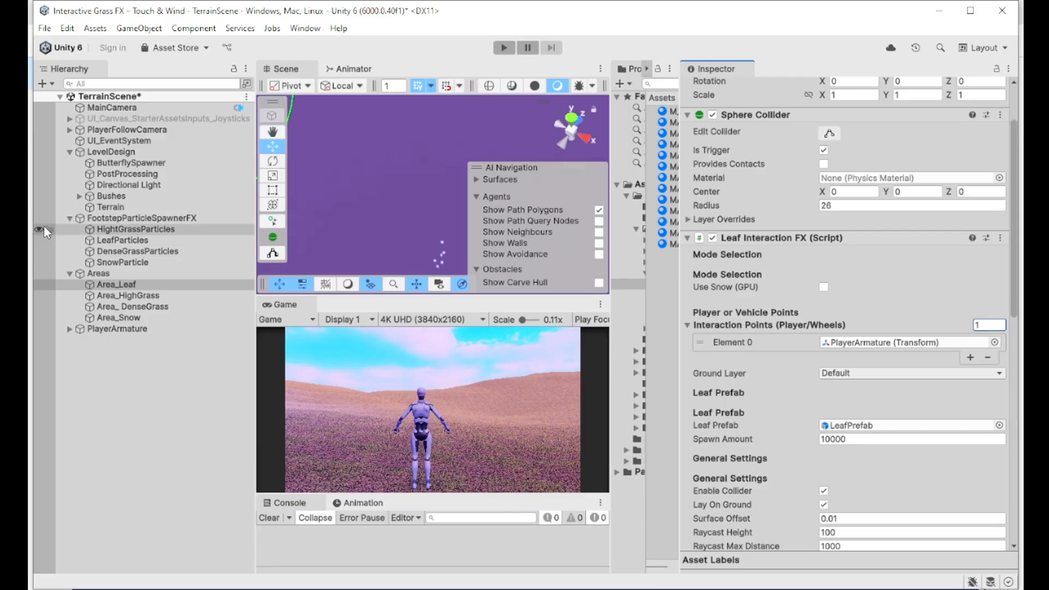
{"action": "left_click", "coordinate": [117, 207]}
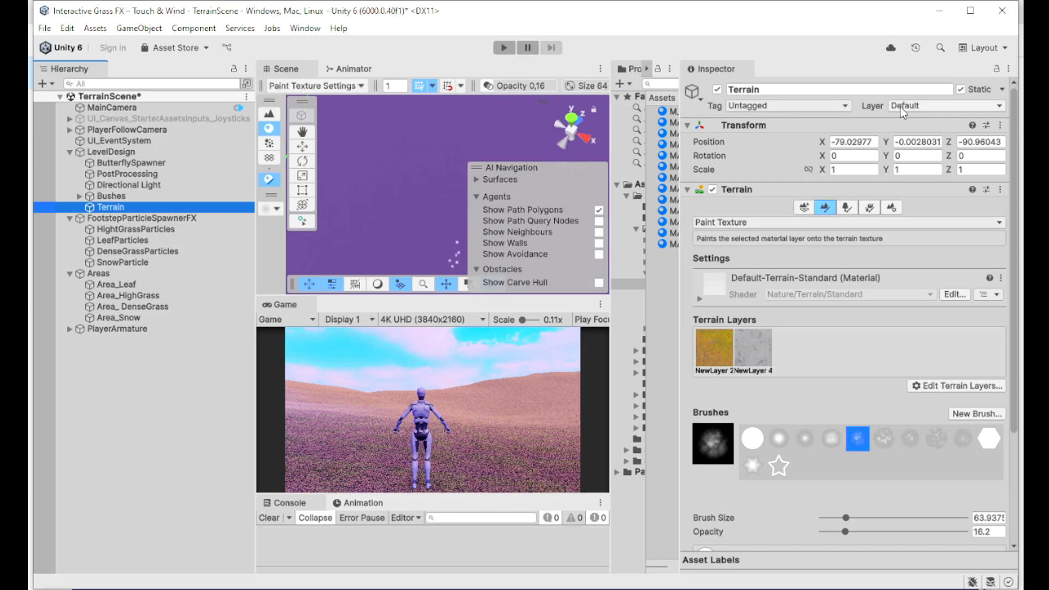
Step: Select Area_Leaf and preview its assigned LeafPrefab face-on
{"action": "left_click", "coordinate": [137, 275]}
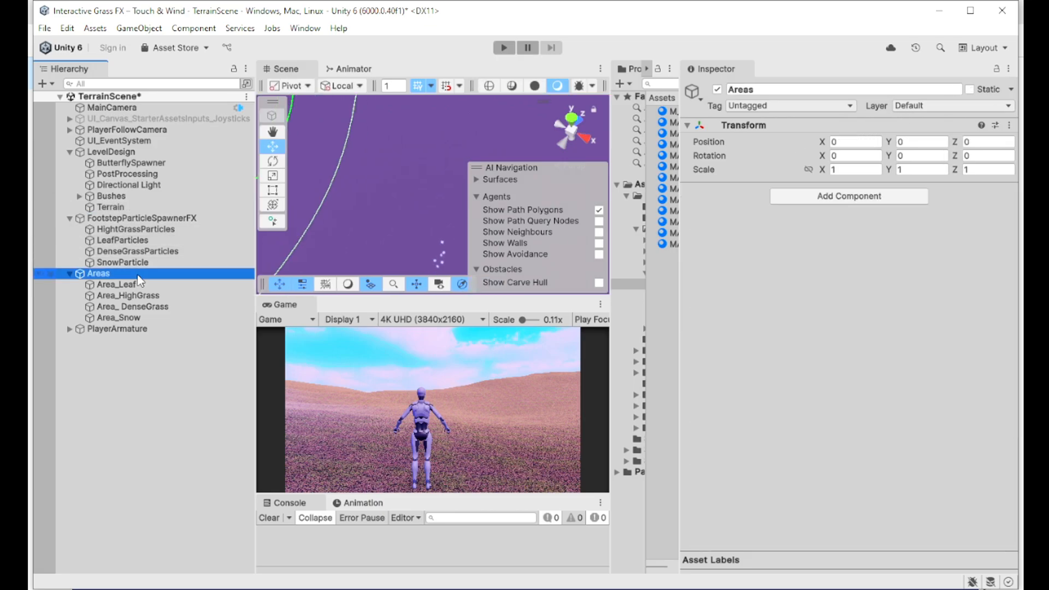
{"action": "left_click", "coordinate": [139, 283]}
{"action": "scroll", "coordinate": [907, 382], "scroll_direction": "down", "scroll_amount": 3}
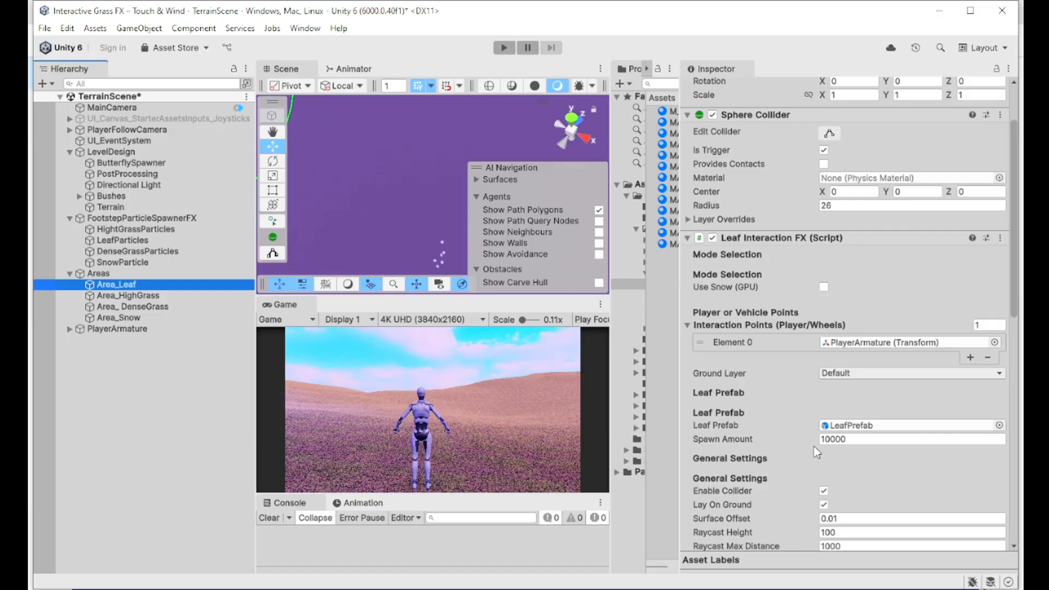
{"action": "left_click", "coordinate": [847, 427]}
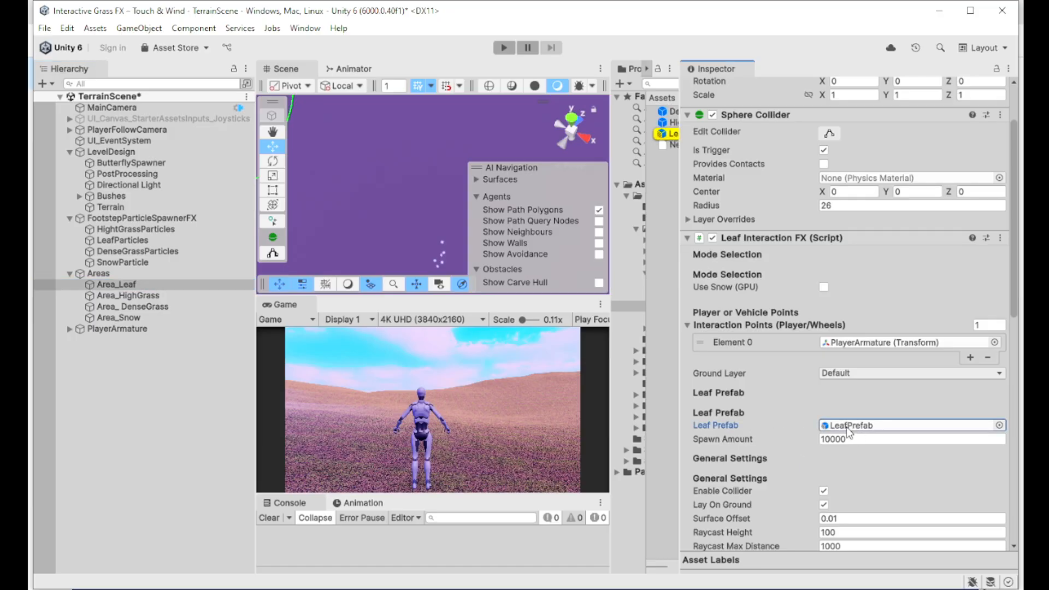
{"action": "left_click", "coordinate": [672, 134]}
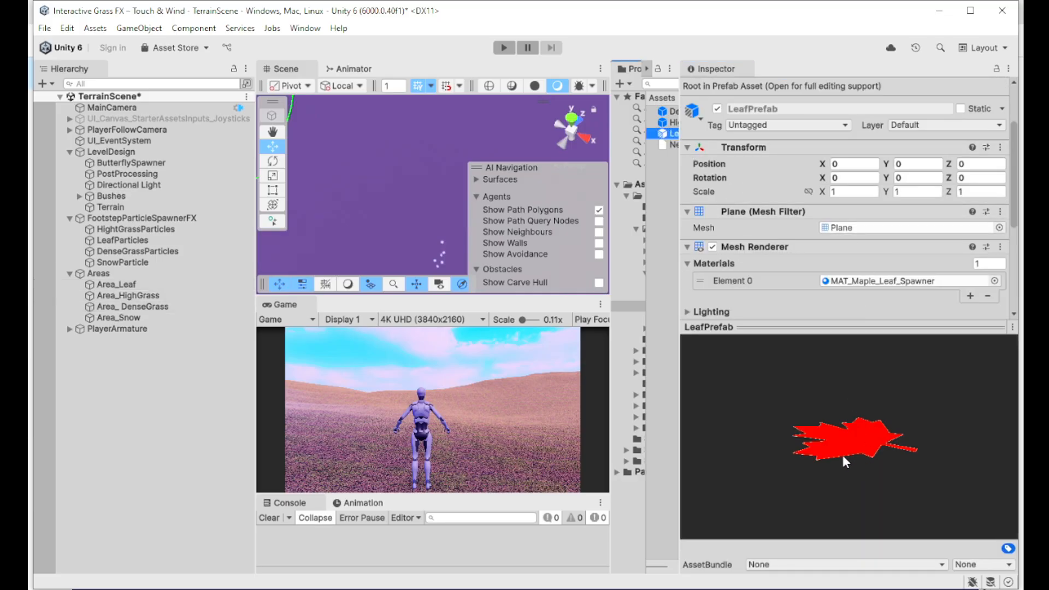
{"action": "left_click_drag", "start_coordinate": [861, 437], "coordinate": [749, 350]}
Step: Preview DenseGrassPrefab and HighGrassPref, then select Area_Snow
{"action": "left_click", "coordinate": [662, 114]}
{"action": "left_click_drag", "start_coordinate": [838, 469], "coordinate": [781, 480]}
{"action": "left_click", "coordinate": [662, 122]}
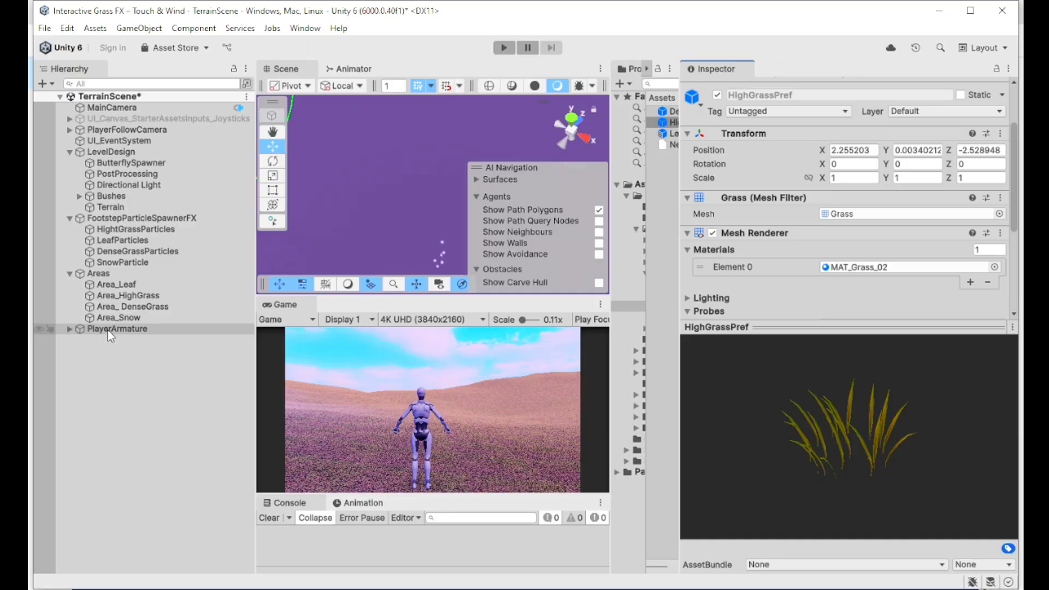
{"action": "left_click", "coordinate": [124, 319]}
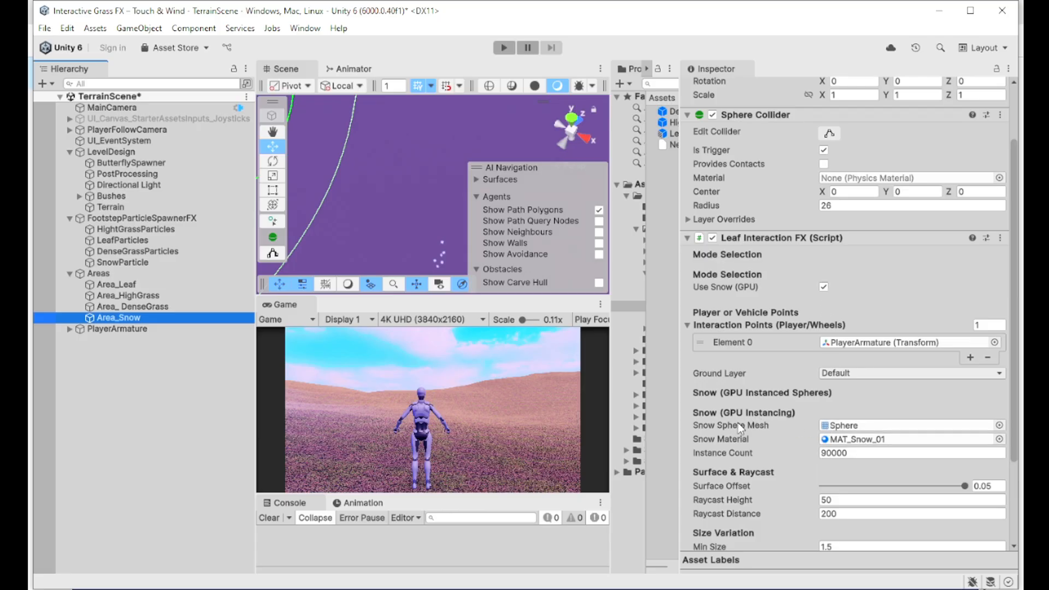
{"action": "left_click_drag", "start_coordinate": [680, 414], "coordinate": [731, 415]}
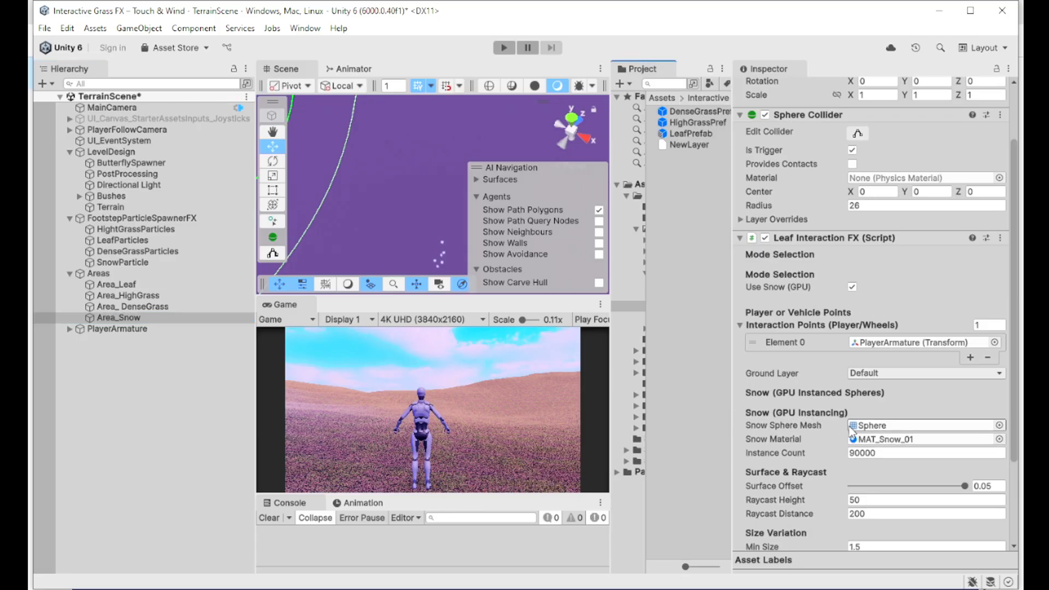
{"action": "left_click", "coordinate": [880, 425]}
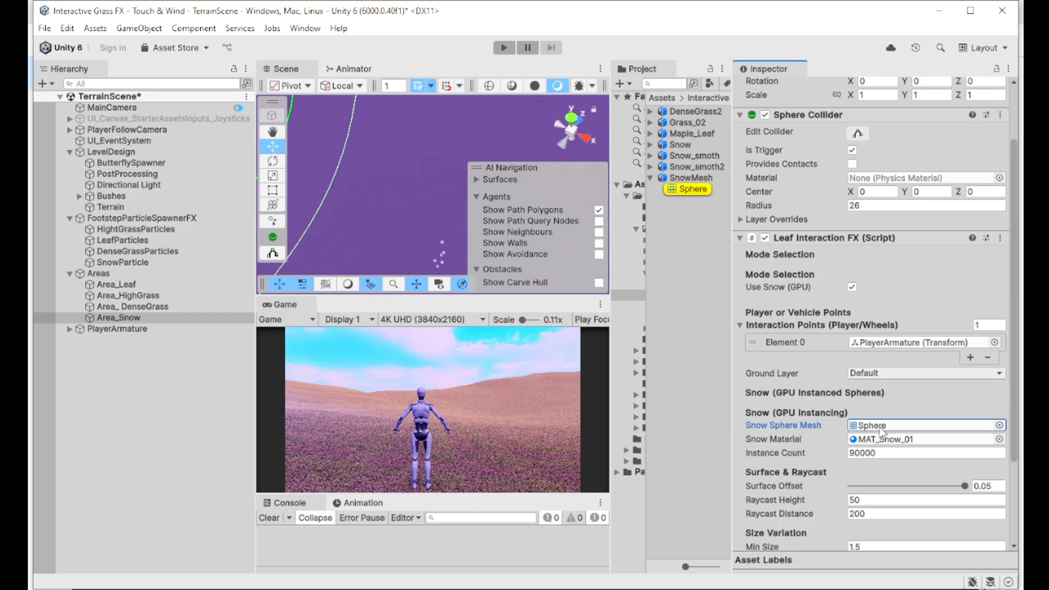
{"action": "left_click", "coordinate": [705, 178]}
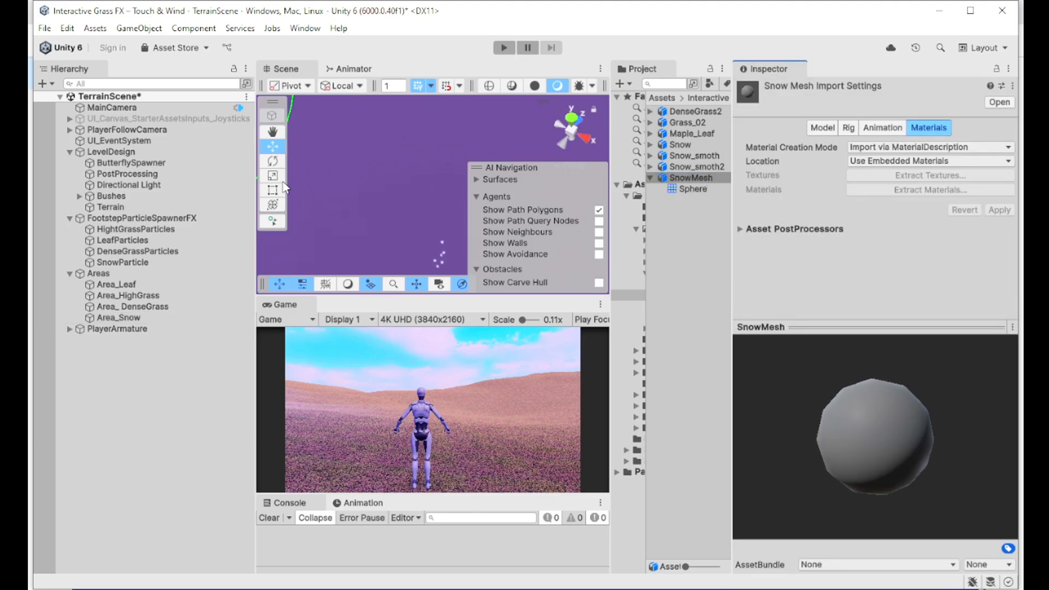
{"action": "left_click", "coordinate": [140, 316]}
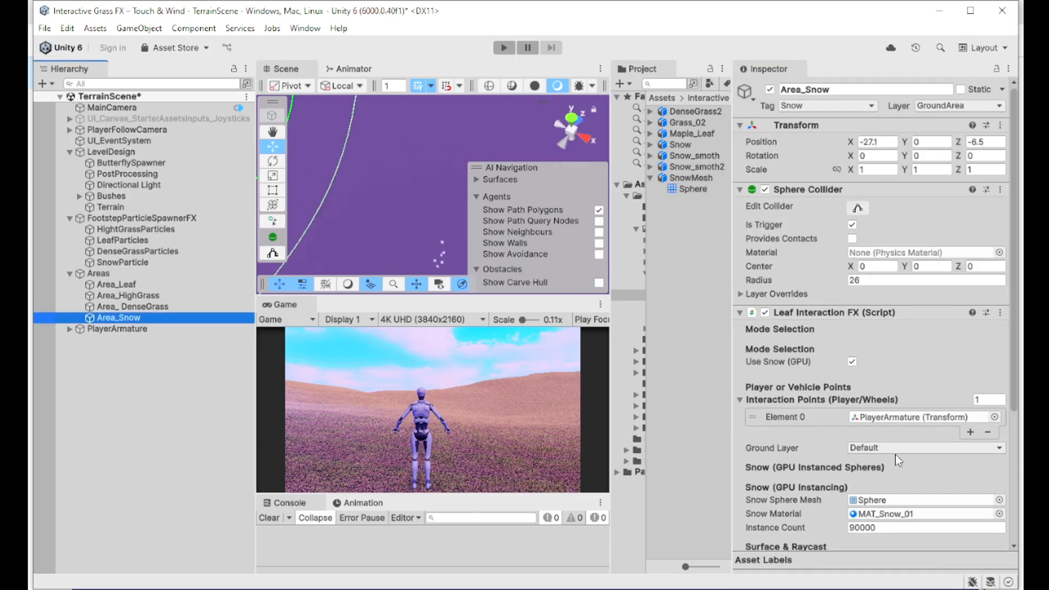
{"action": "left_click", "coordinate": [875, 517]}
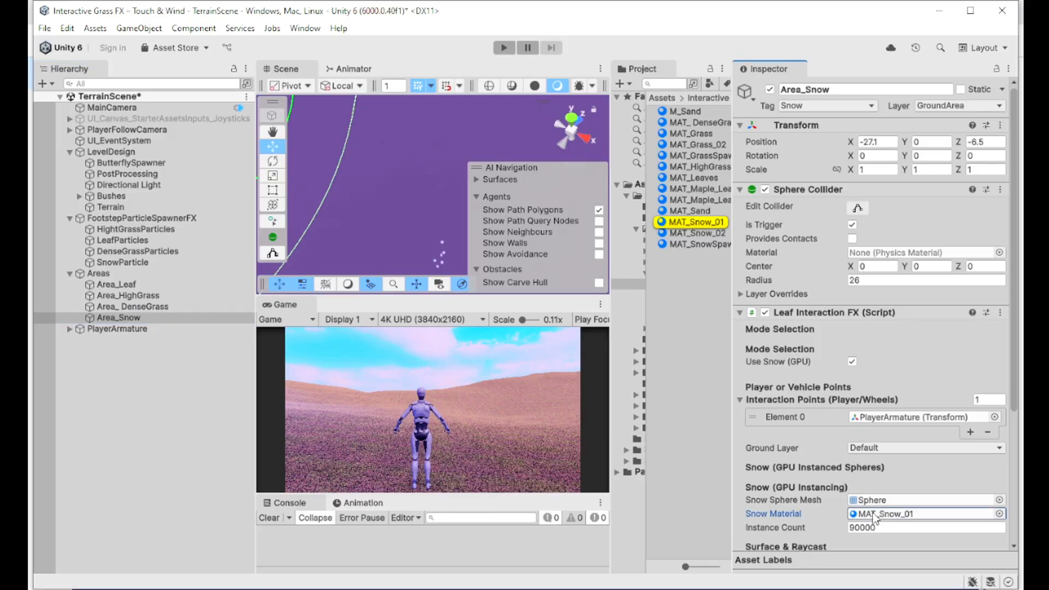
{"action": "left_click", "coordinate": [691, 222]}
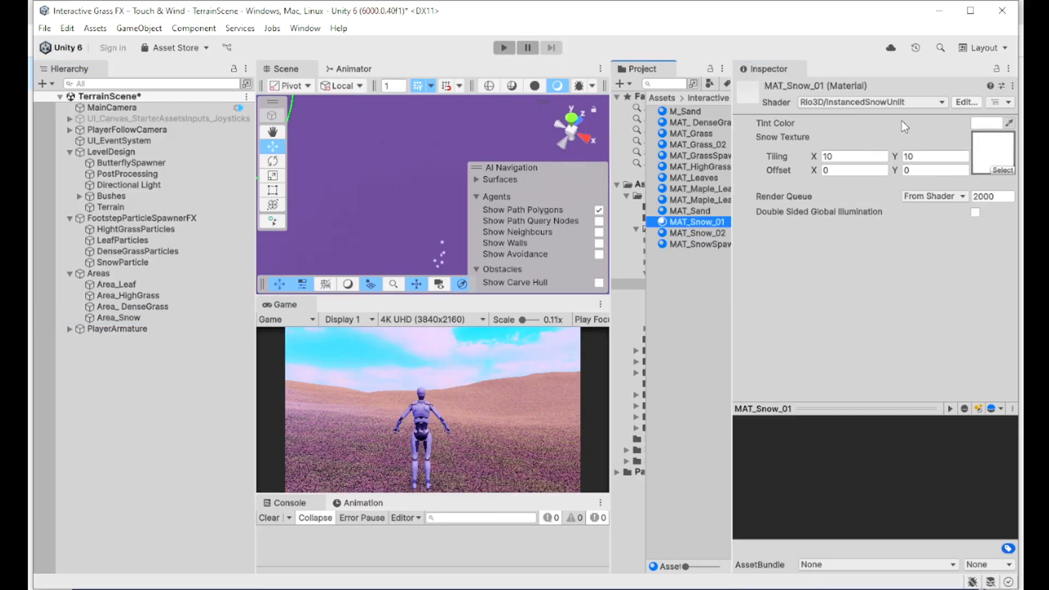
{"action": "left_click", "coordinate": [837, 103]}
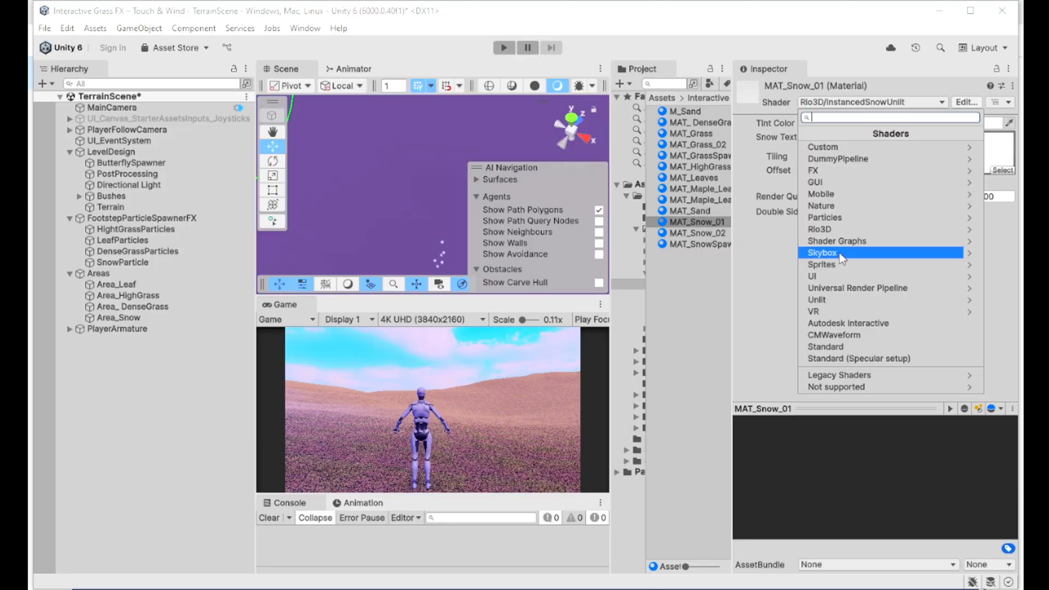
{"action": "left_click", "coordinate": [841, 231]}
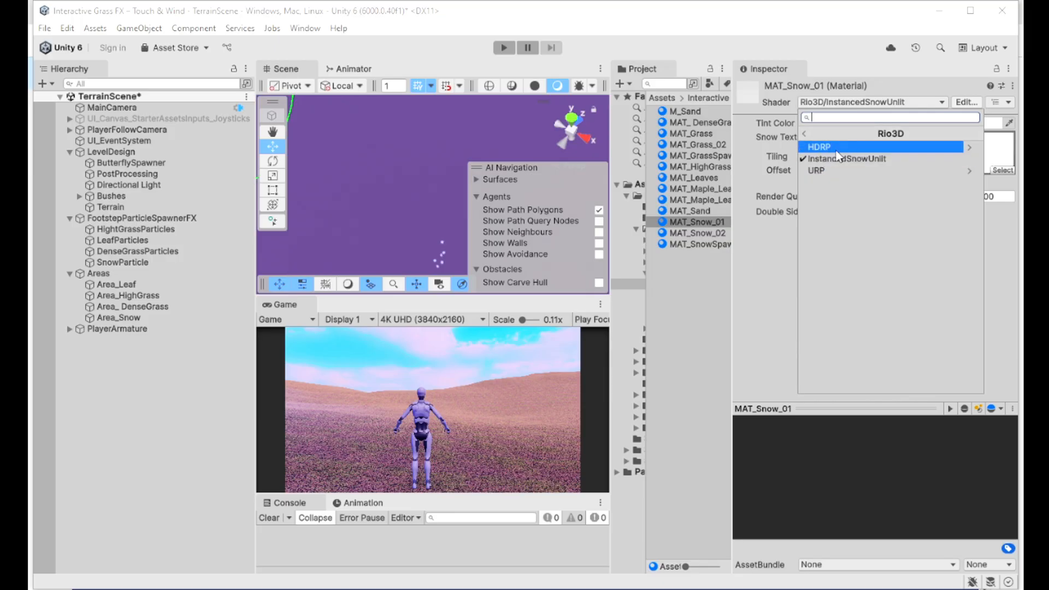
{"action": "left_click", "coordinate": [119, 317]}
{"action": "scroll", "coordinate": [920, 320], "scroll_direction": "down", "scroll_amount": 5}
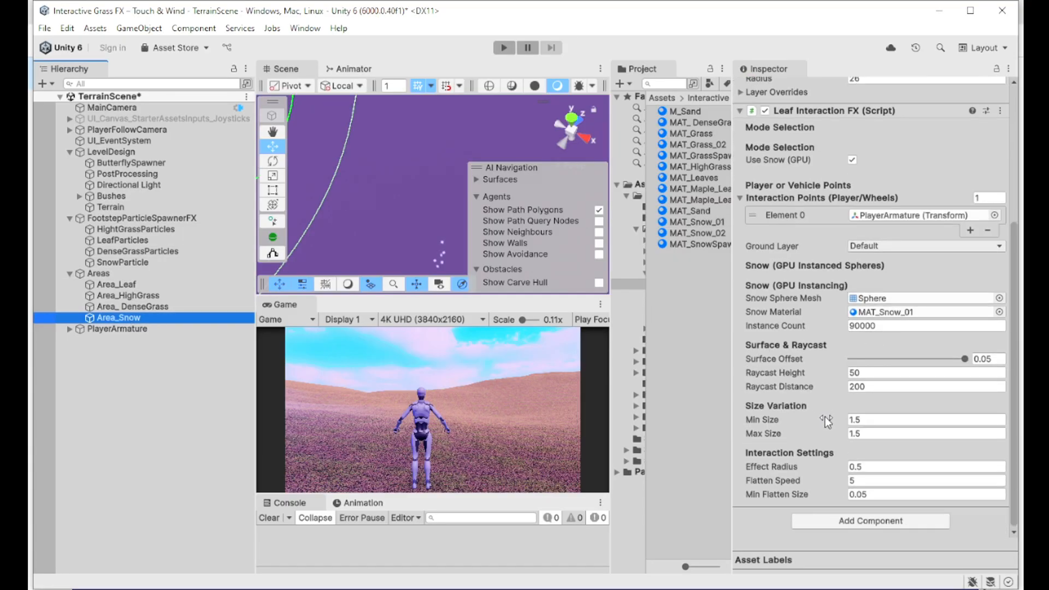
Step: Check Area_Snow's instance count, min and max size, effect radius and flatten speed values
{"action": "left_click", "coordinate": [863, 326]}
{"action": "left_click", "coordinate": [855, 326]}
{"action": "key", "text": "BackSpace"}
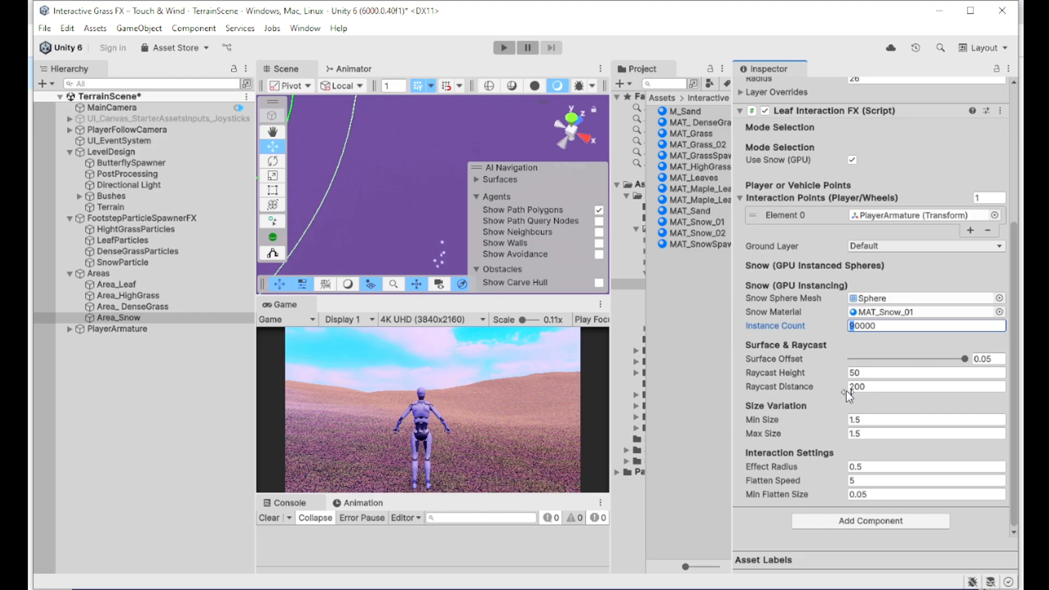
{"action": "left_click", "coordinate": [869, 420]}
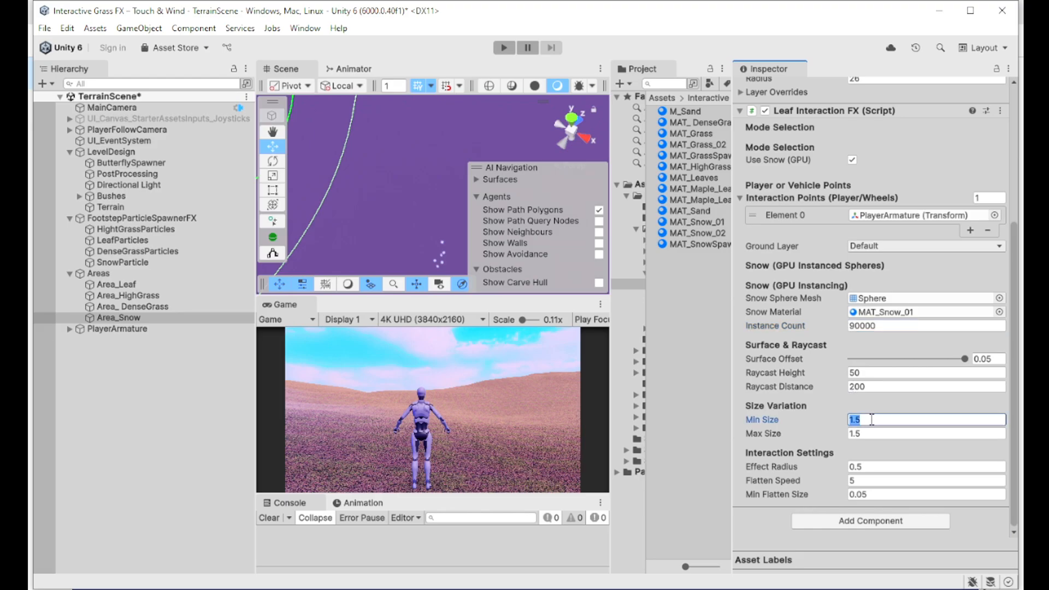
{"action": "left_click", "coordinate": [873, 435]}
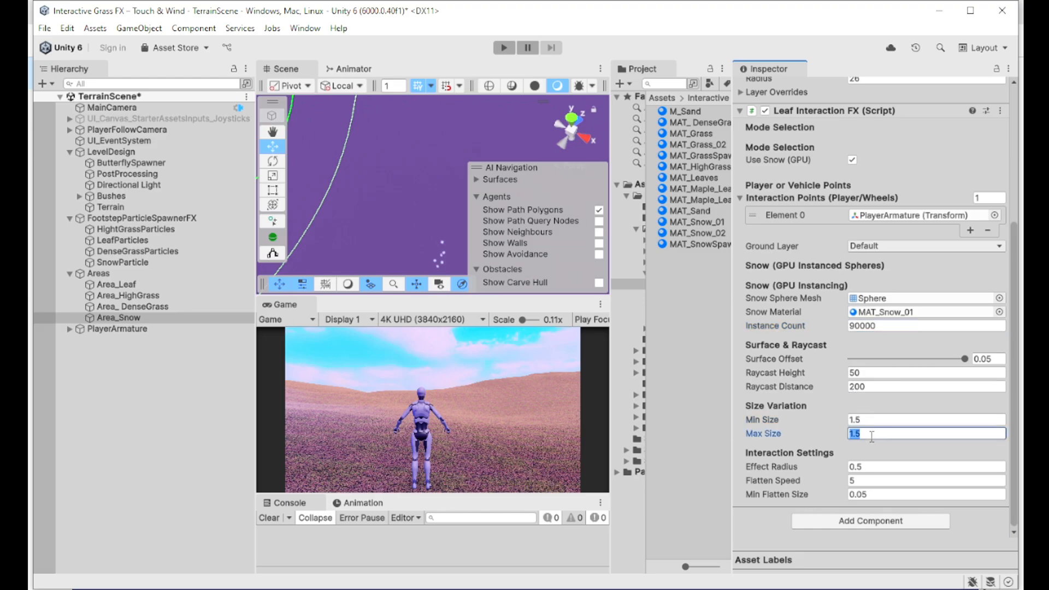
{"action": "left_click", "coordinate": [878, 471]}
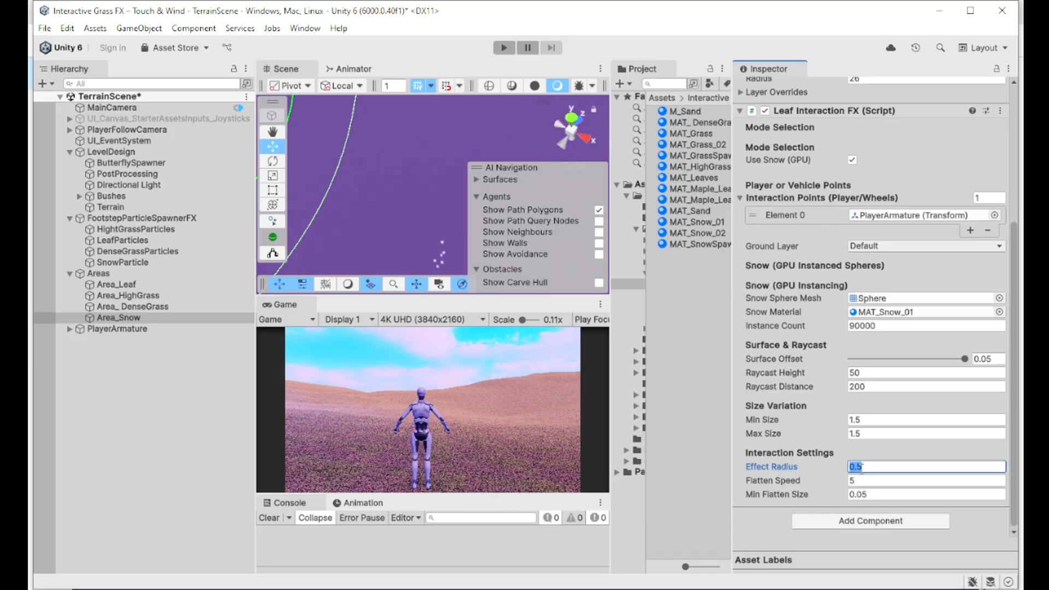
{"action": "left_click", "coordinate": [865, 482]}
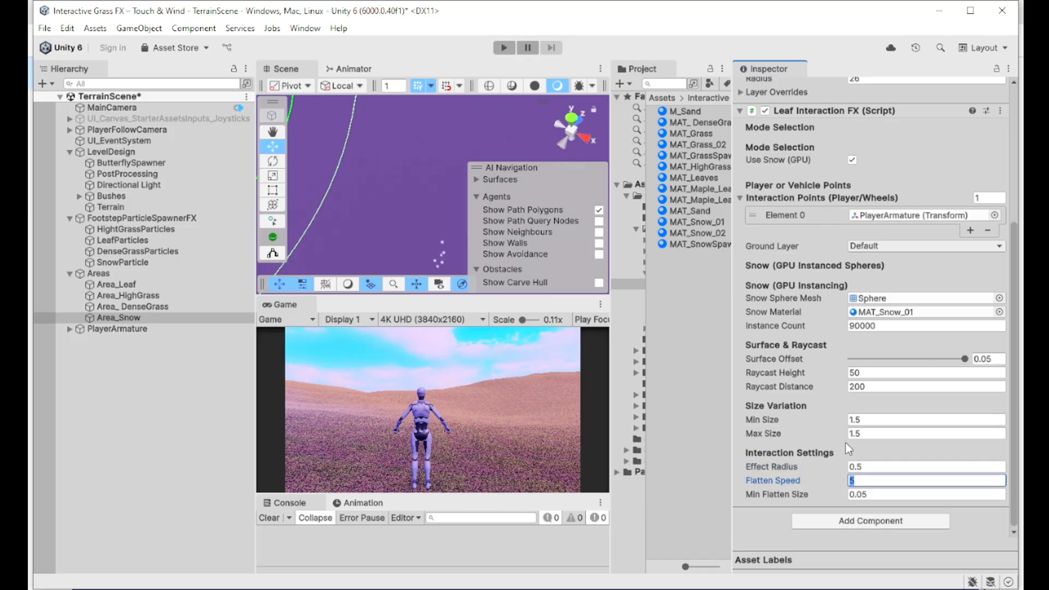
Step: Review Area_DenseGrass's settings, then scroll through Area_Leaf's interaction settings
{"action": "left_click", "coordinate": [104, 307]}
{"action": "scroll", "coordinate": [913, 398], "scroll_direction": "down", "scroll_amount": 4}
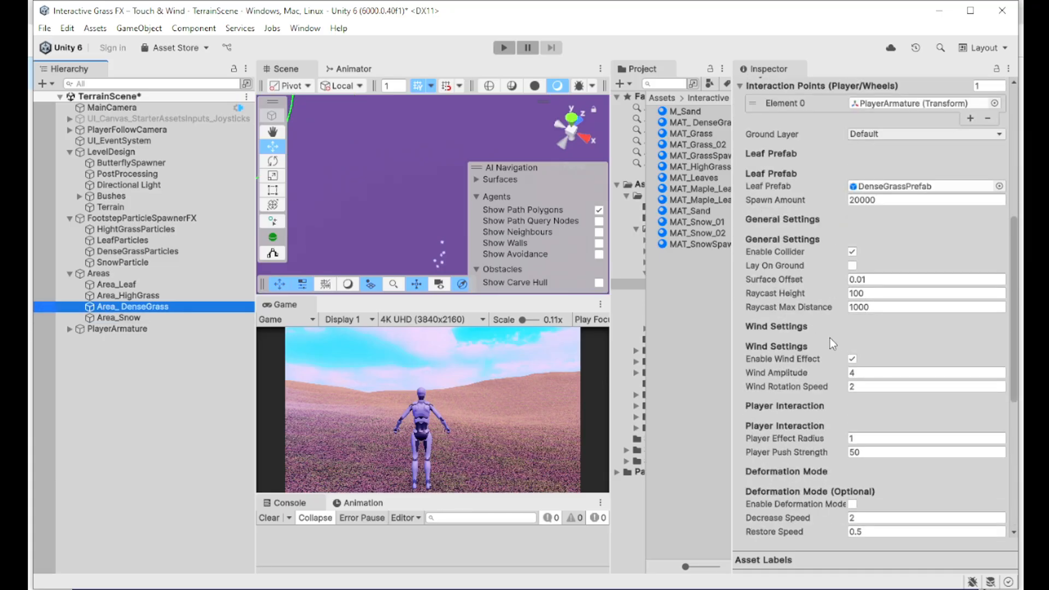
{"action": "scroll", "coordinate": [833, 341], "scroll_direction": "down", "scroll_amount": 5}
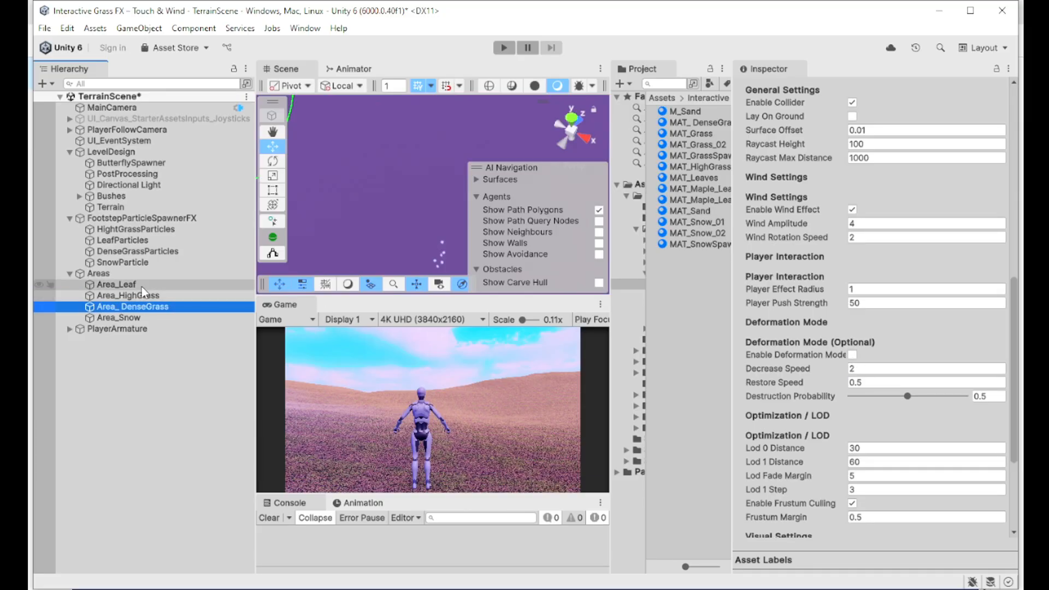
{"action": "left_click", "coordinate": [116, 284]}
{"action": "scroll", "coordinate": [863, 375], "scroll_direction": "down", "scroll_amount": 3}
{"action": "scroll", "coordinate": [862, 383], "scroll_direction": "down", "scroll_amount": 3}
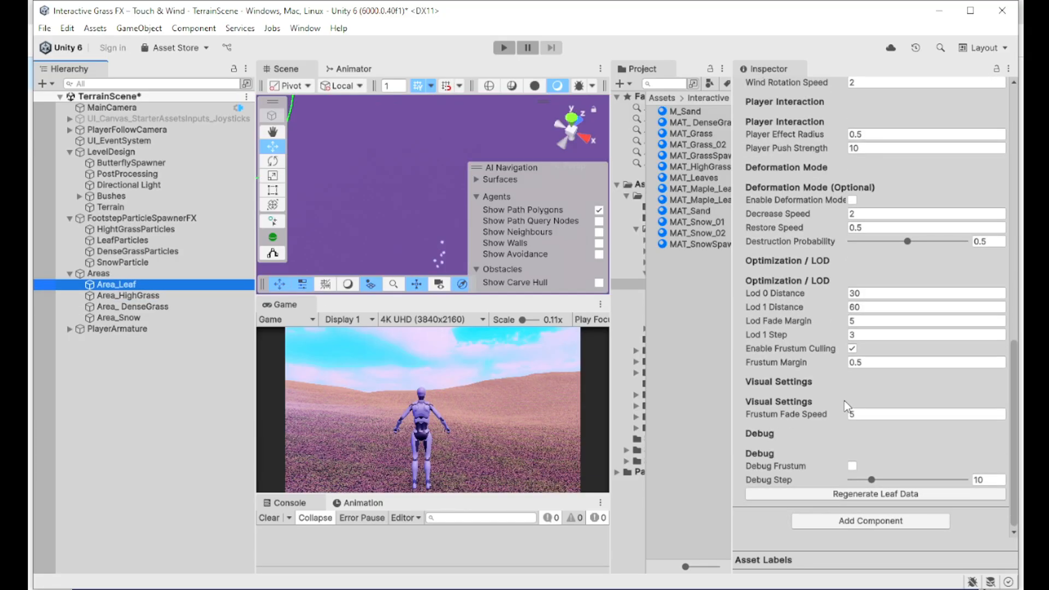
Step: Check Area_Leaf's Wind Amplitude, then run the Demo scene in Play mode
{"action": "scroll", "coordinate": [844, 401], "scroll_direction": "up", "scroll_amount": 5}
{"action": "scroll", "coordinate": [846, 403], "scroll_direction": "up", "scroll_amount": 3}
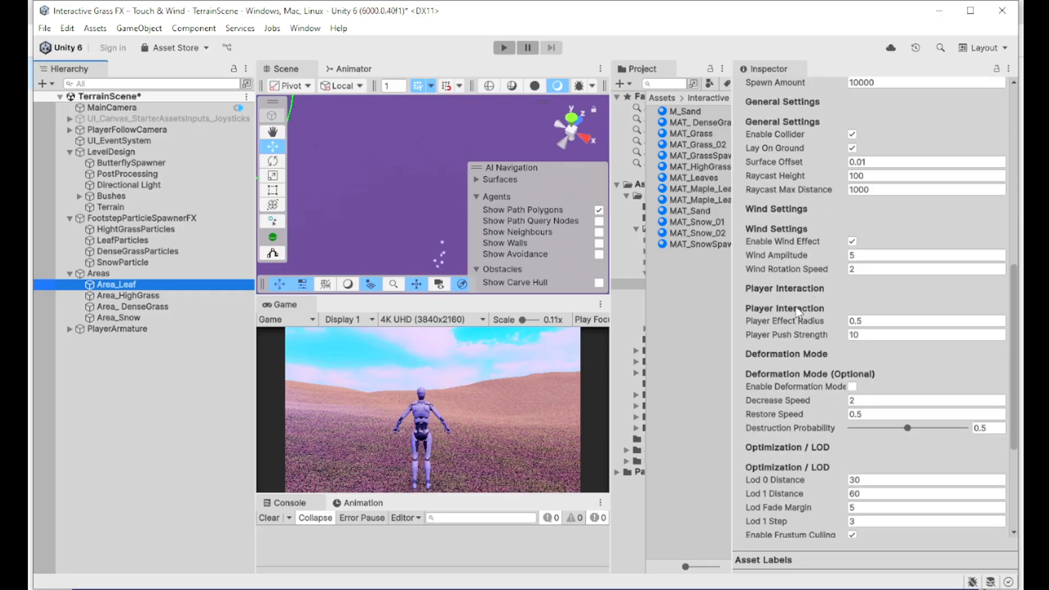
{"action": "left_click", "coordinate": [853, 252]}
{"action": "scroll", "coordinate": [856, 378], "scroll_direction": "up", "scroll_amount": 3}
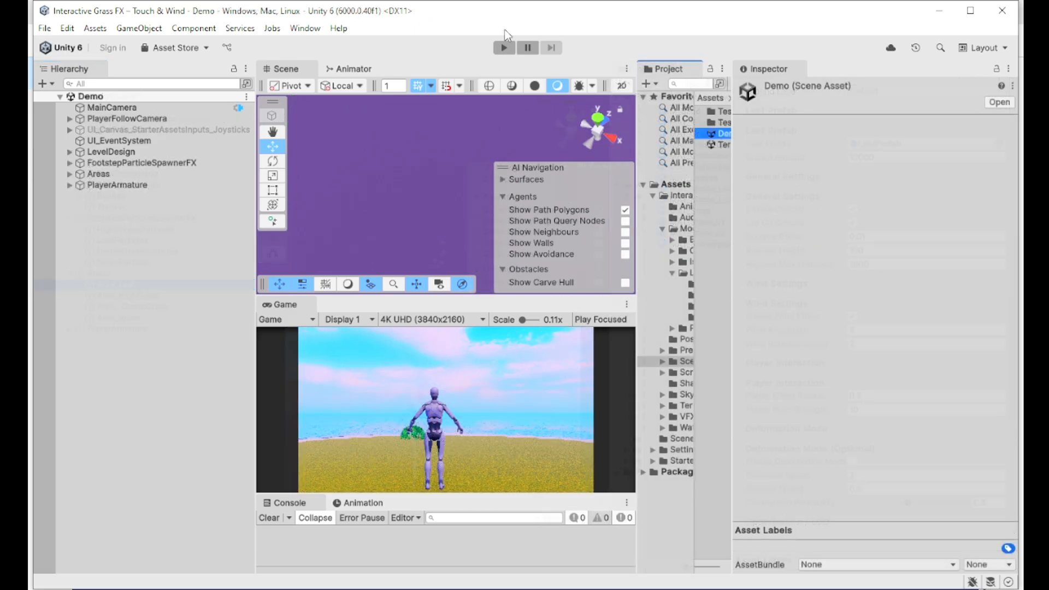
{"action": "key", "text": "ctrl+p"}
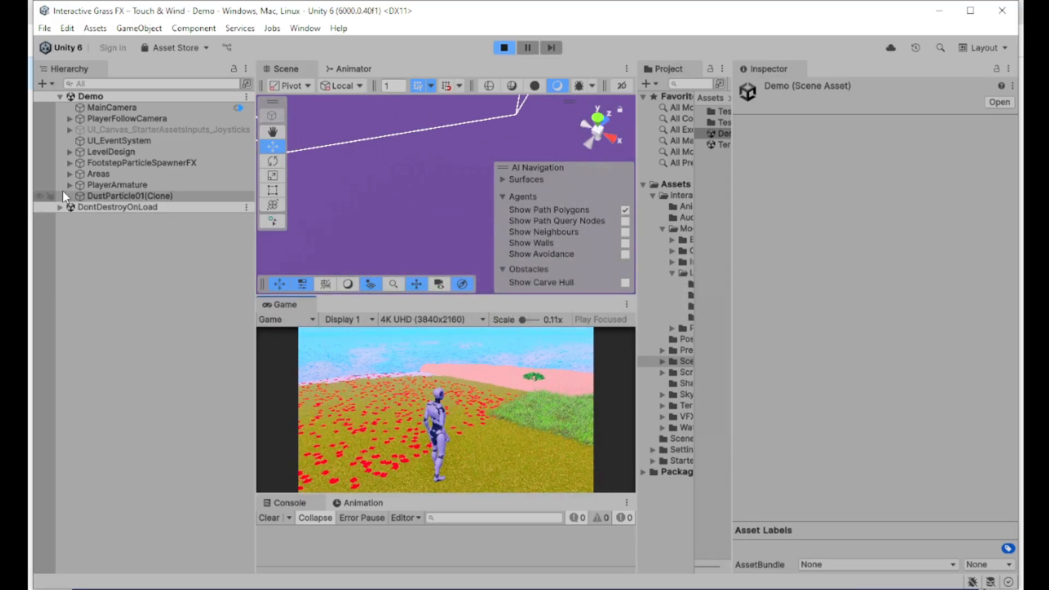
Step: Expand the Areas group and inspect Area_Leaf's settings while playing
{"action": "left_click", "coordinate": [69, 174]}
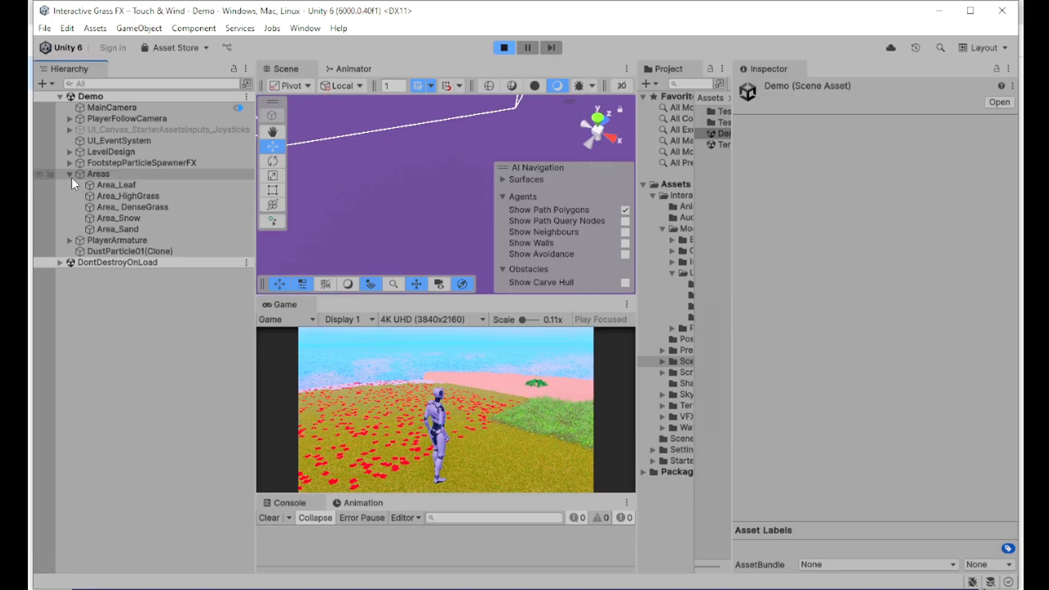
{"action": "left_click", "coordinate": [122, 187]}
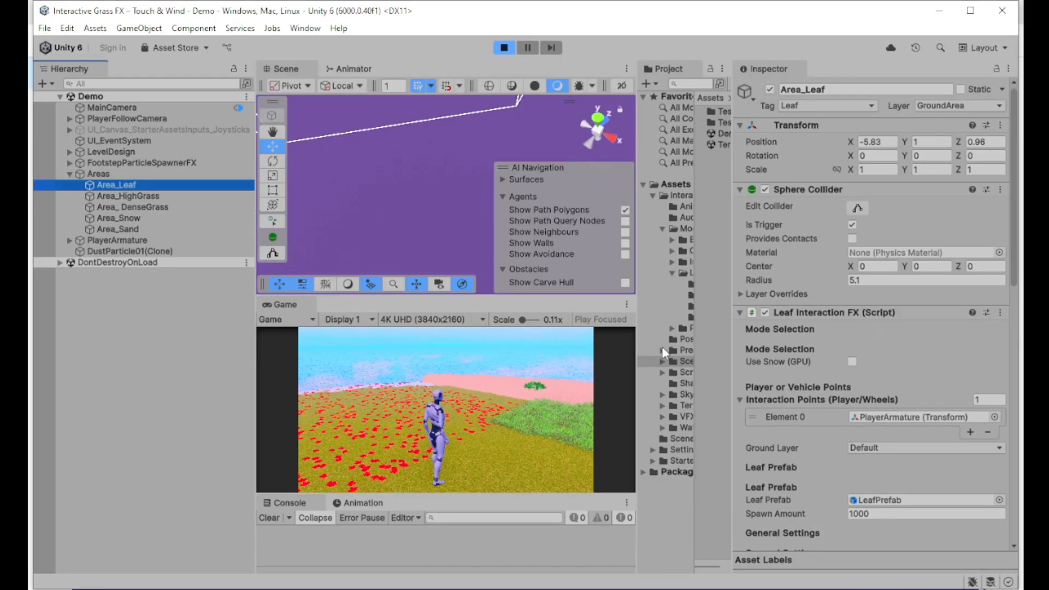
{"action": "scroll", "coordinate": [864, 382], "scroll_direction": "down", "scroll_amount": 4}
{"action": "scroll", "coordinate": [863, 390], "scroll_direction": "down", "scroll_amount": 1}
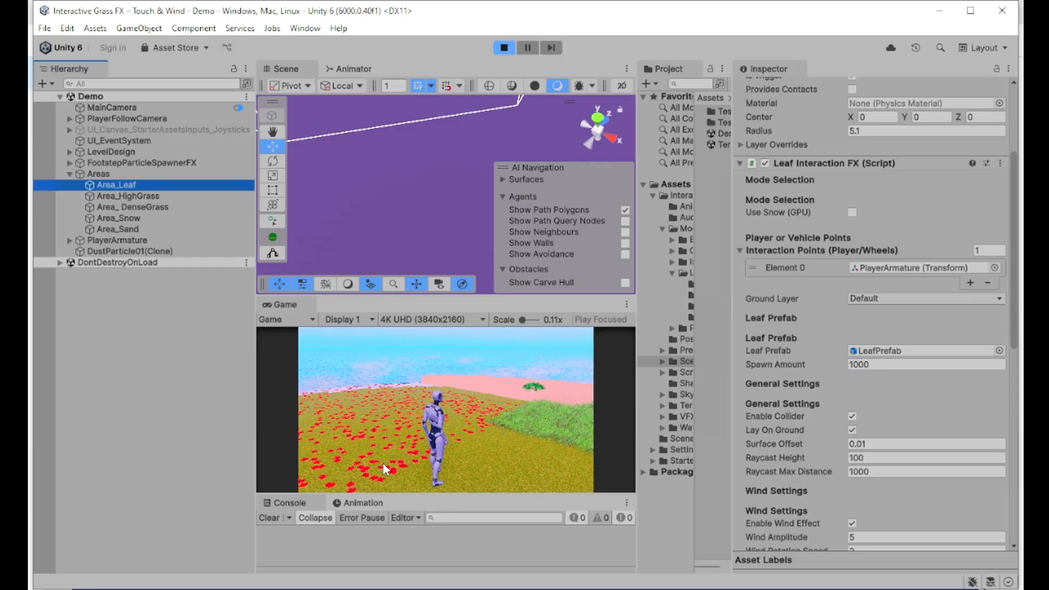
Step: Toggle Area_HighGrass's wind effect off and back on, then show PlayerArmature's controller settings
{"action": "left_click", "coordinate": [159, 198]}
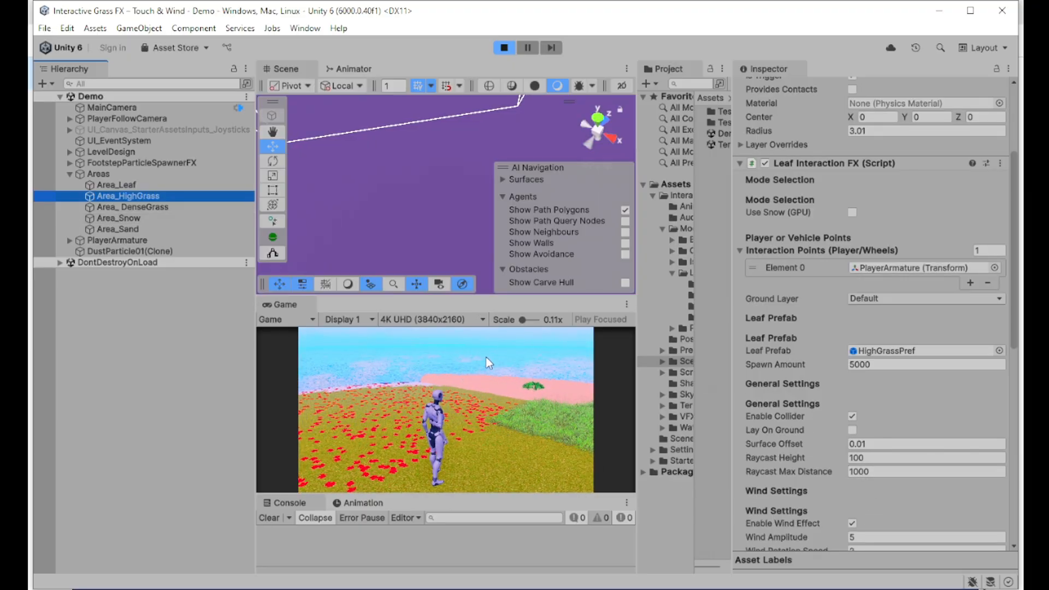
{"action": "scroll", "coordinate": [920, 448], "scroll_direction": "down", "scroll_amount": 3}
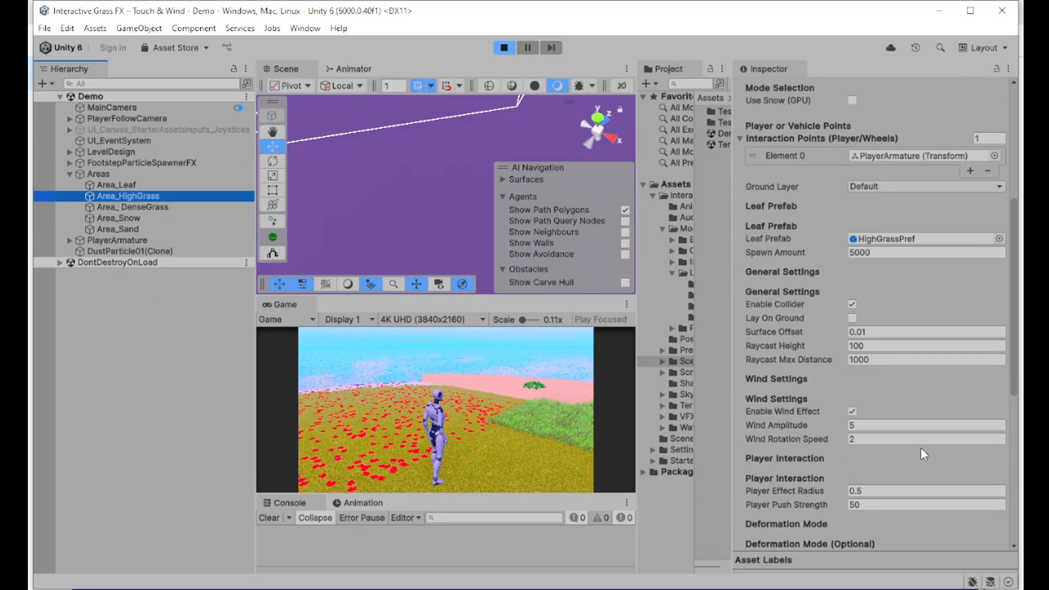
{"action": "left_click", "coordinate": [853, 413]}
{"action": "left_click", "coordinate": [853, 412]}
{"action": "left_click", "coordinate": [853, 411]}
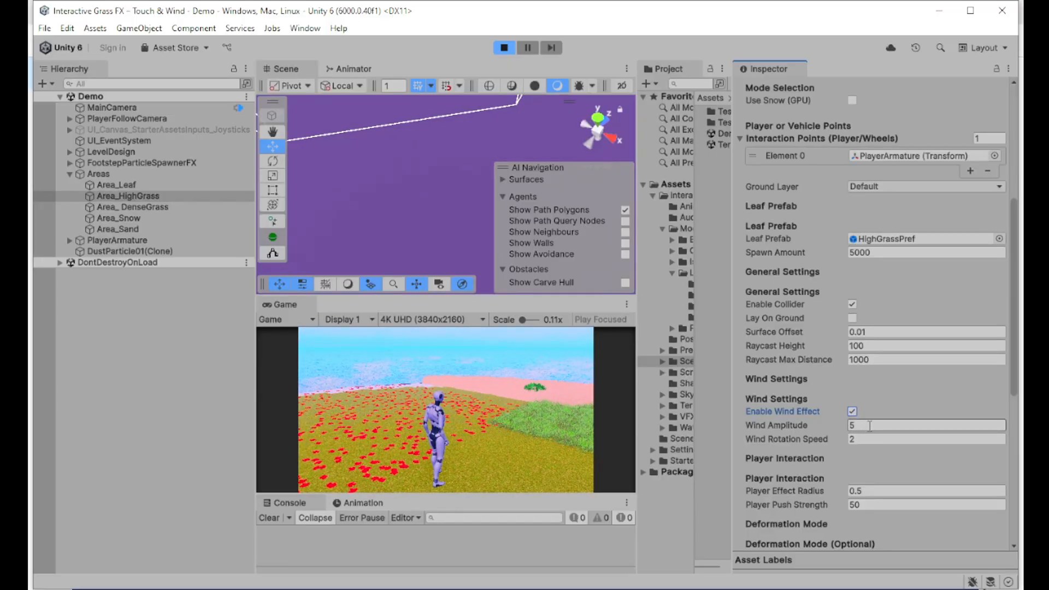
{"action": "left_click", "coordinate": [128, 242]}
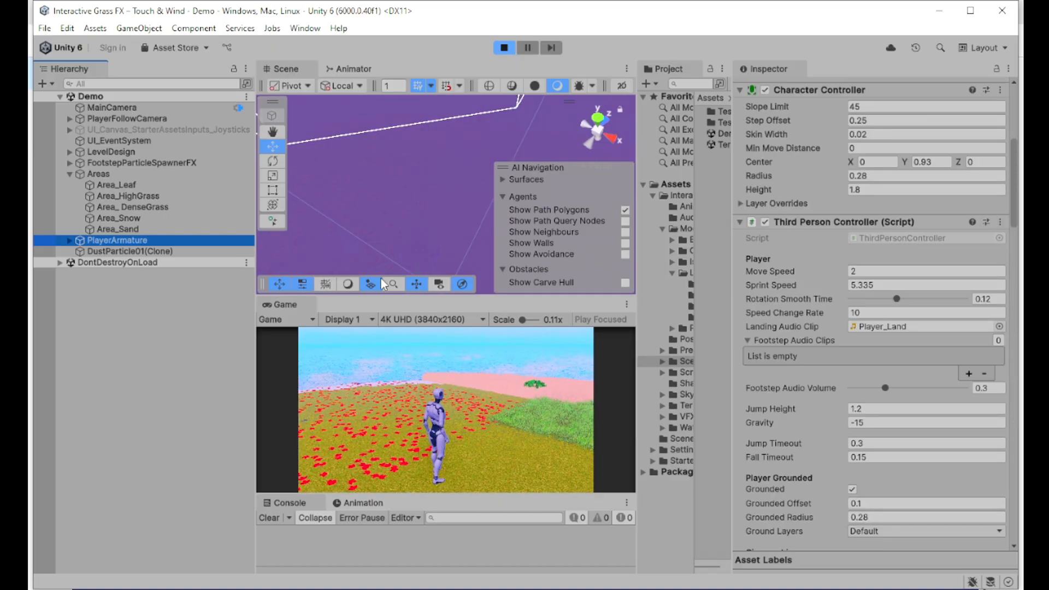
{"action": "left_click", "coordinate": [441, 394]}
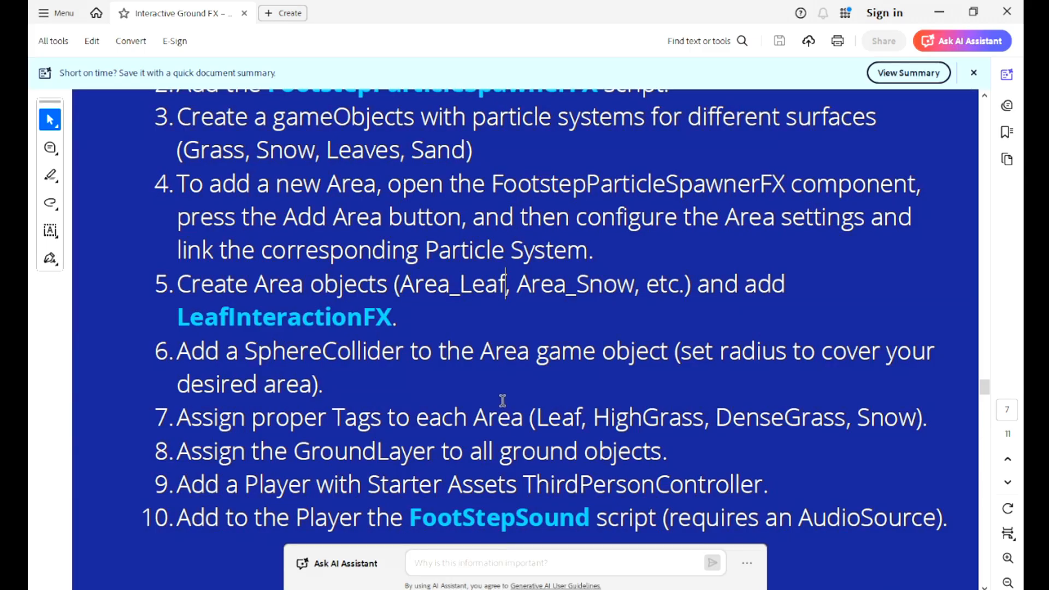
Step: Review PlayerArmature's Foot Step Sound: two clips per surface and Hit Layer GroundArea
{"action": "scroll", "coordinate": [508, 393], "scroll_direction": "down", "scroll_amount": 3}
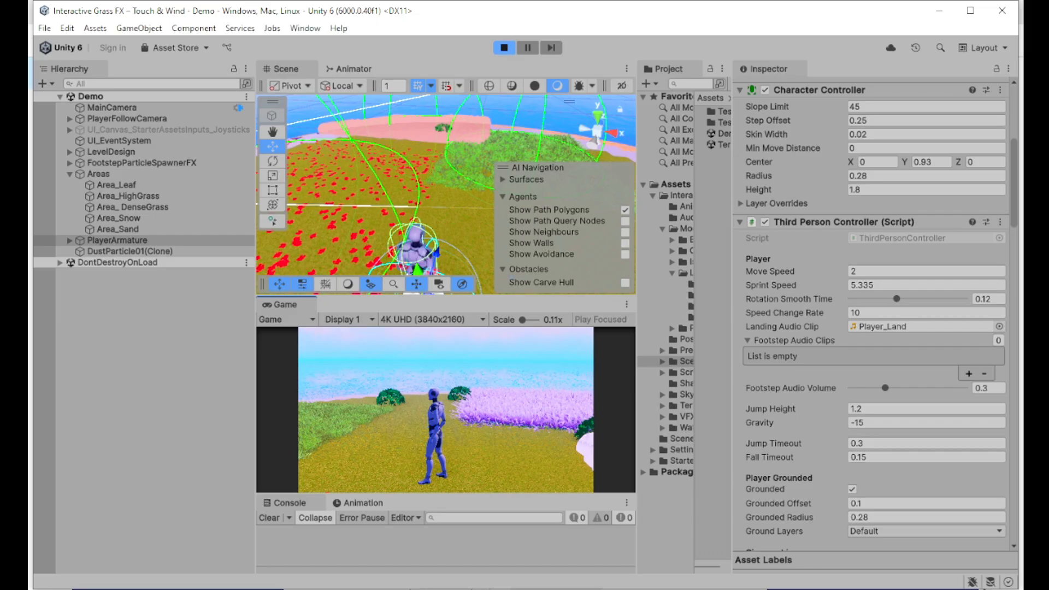
{"action": "left_click", "coordinate": [157, 243]}
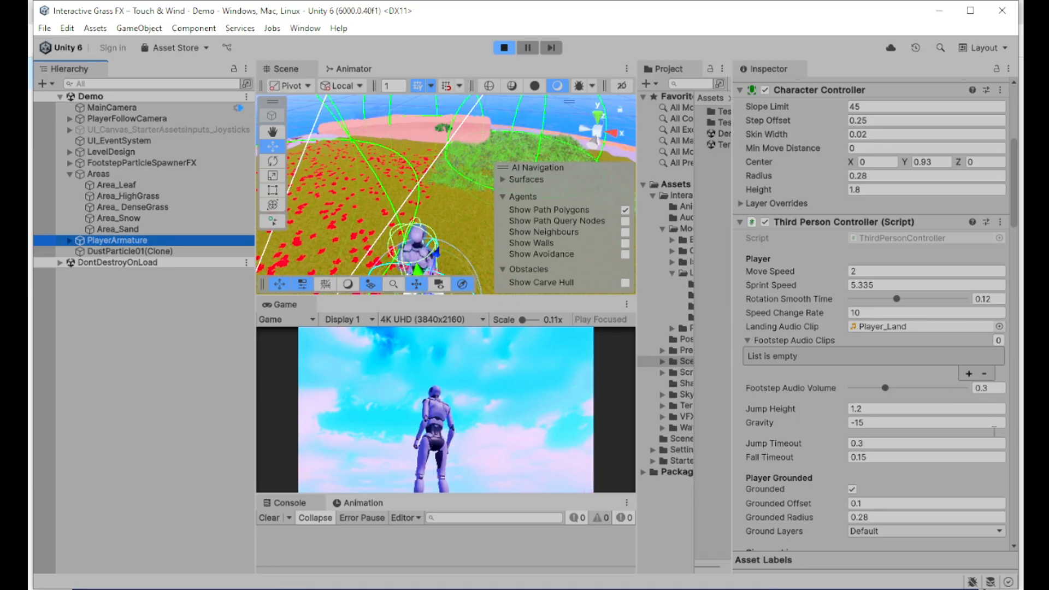
{"action": "scroll", "coordinate": [880, 464], "scroll_direction": "down", "scroll_amount": 15}
{"action": "scroll", "coordinate": [888, 476], "scroll_direction": "down", "scroll_amount": 10}
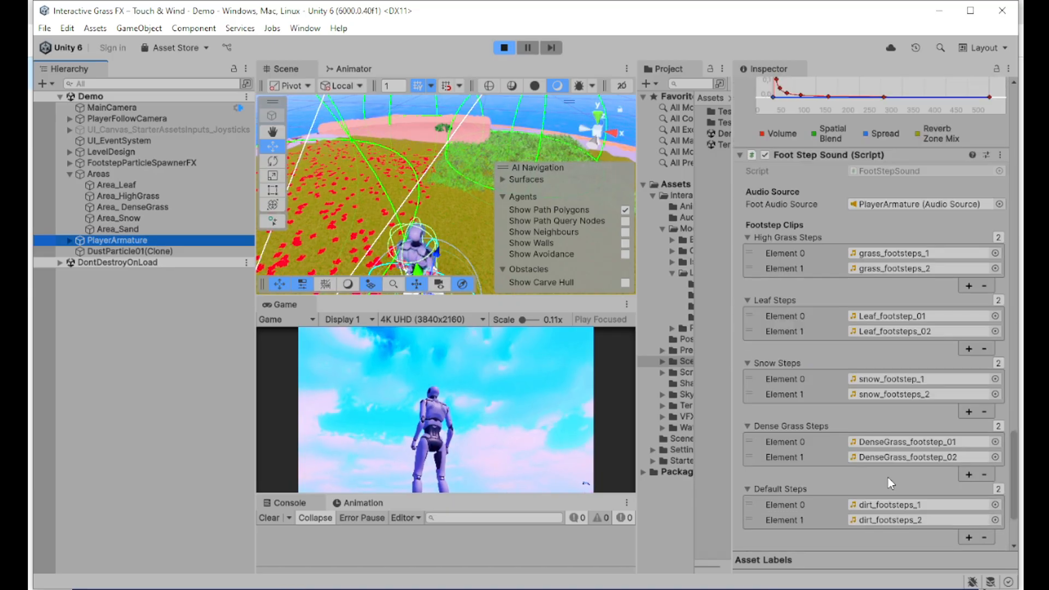
{"action": "scroll", "coordinate": [893, 250], "scroll_direction": "up", "scroll_amount": 2}
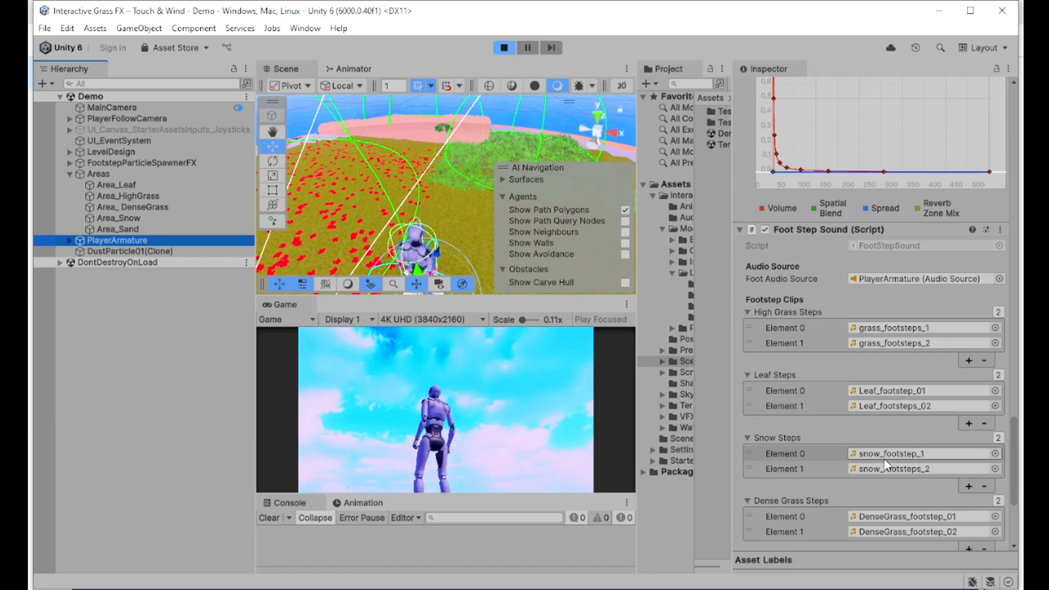
{"action": "scroll", "coordinate": [875, 467], "scroll_direction": "down", "scroll_amount": 3}
{"action": "scroll", "coordinate": [863, 465], "scroll_direction": "down", "scroll_amount": 3}
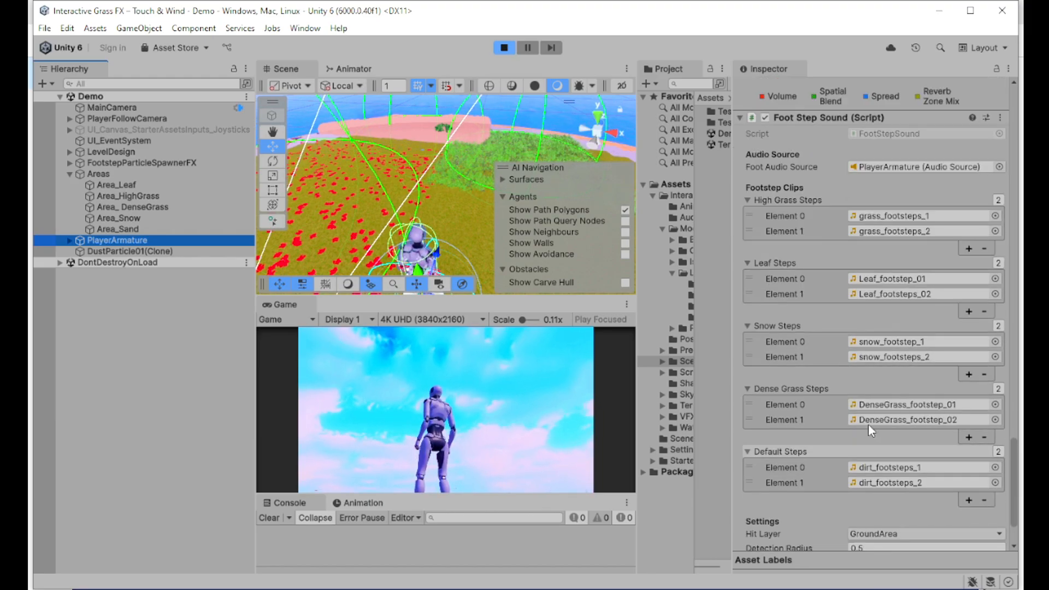
{"action": "scroll", "coordinate": [867, 425], "scroll_direction": "down", "scroll_amount": 1}
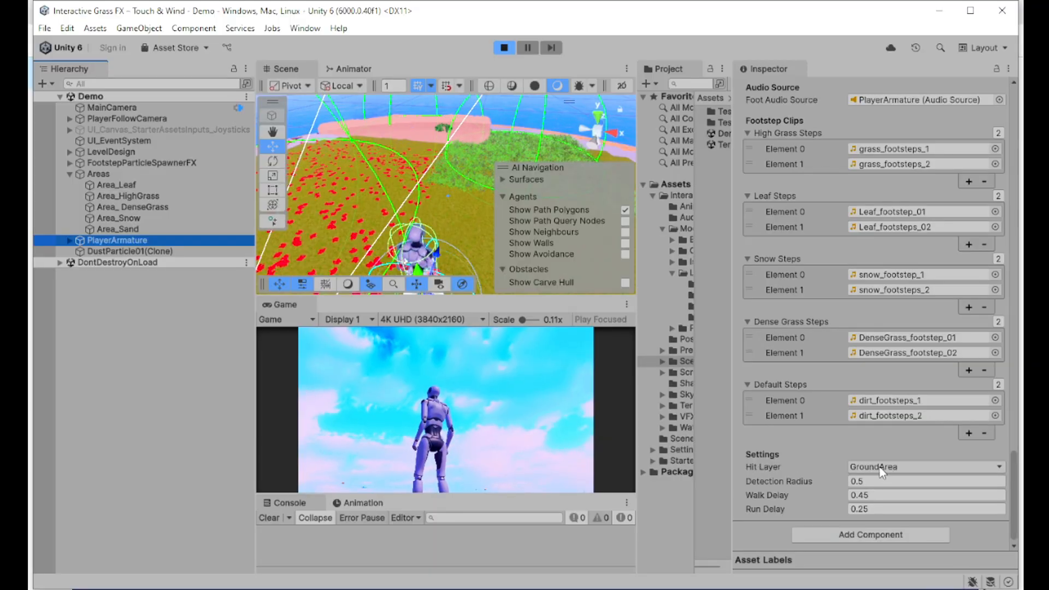
Step: Inspect the Area_Sand surface object's settings
{"action": "left_click", "coordinate": [119, 229]}
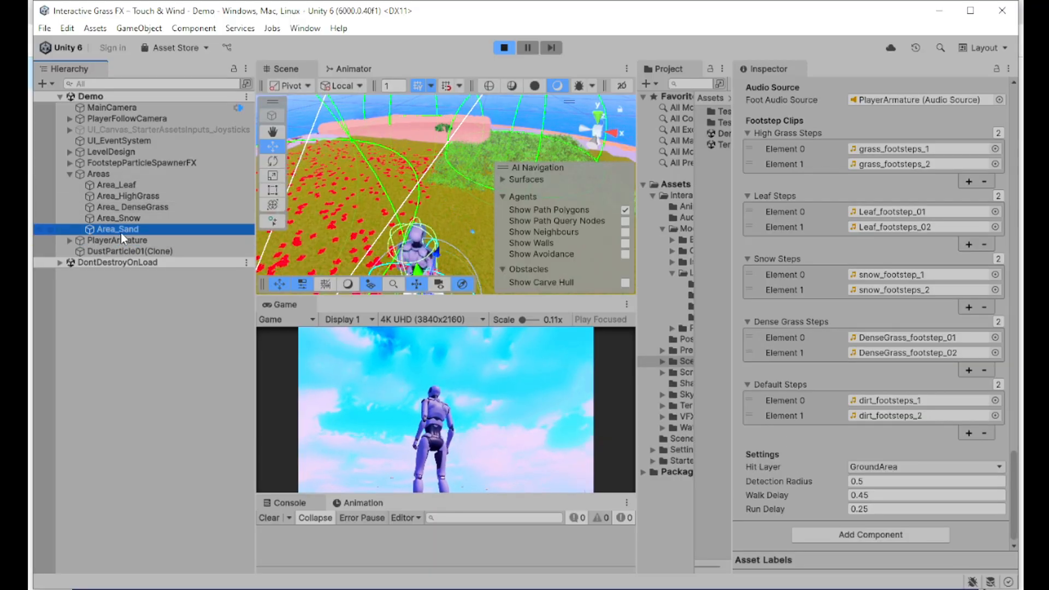
{"action": "scroll", "coordinate": [885, 216], "scroll_direction": "up", "scroll_amount": 5}
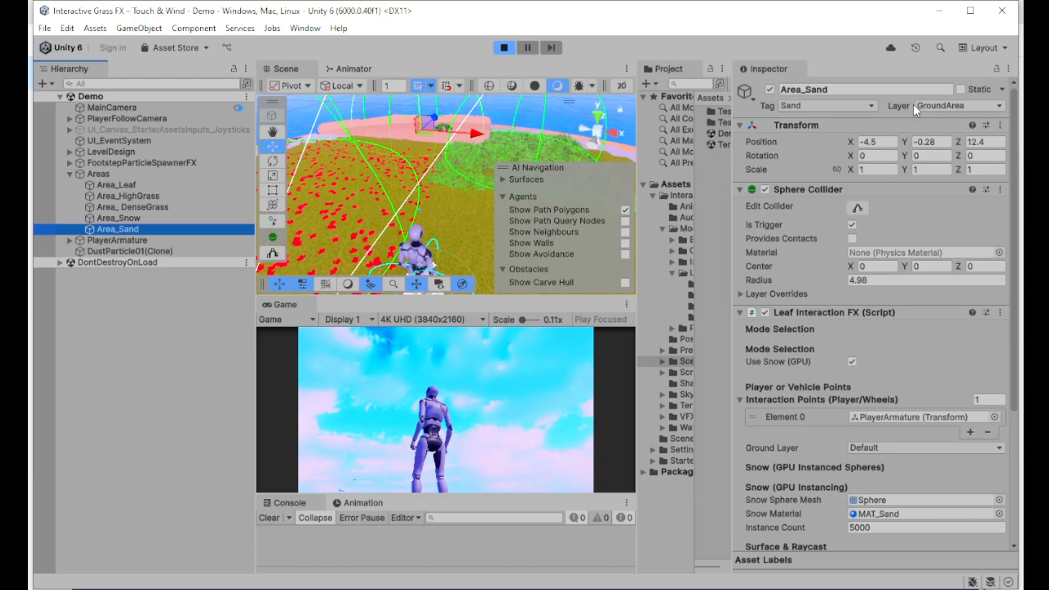
{"action": "scroll", "coordinate": [892, 370], "scroll_direction": "down", "scroll_amount": 4}
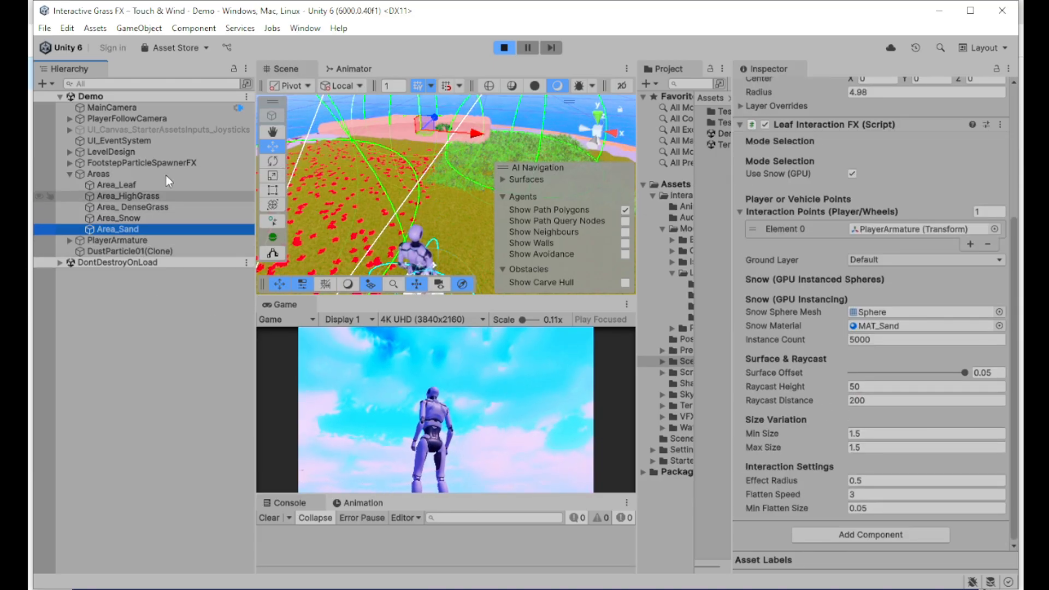
Step: Review FootstepParticleSpawnerFX and the DustParticle01(Clone) object, then return to the PDF guide
{"action": "left_click", "coordinate": [181, 163]}
{"action": "scroll", "coordinate": [908, 245], "scroll_direction": "up", "scroll_amount": 3}
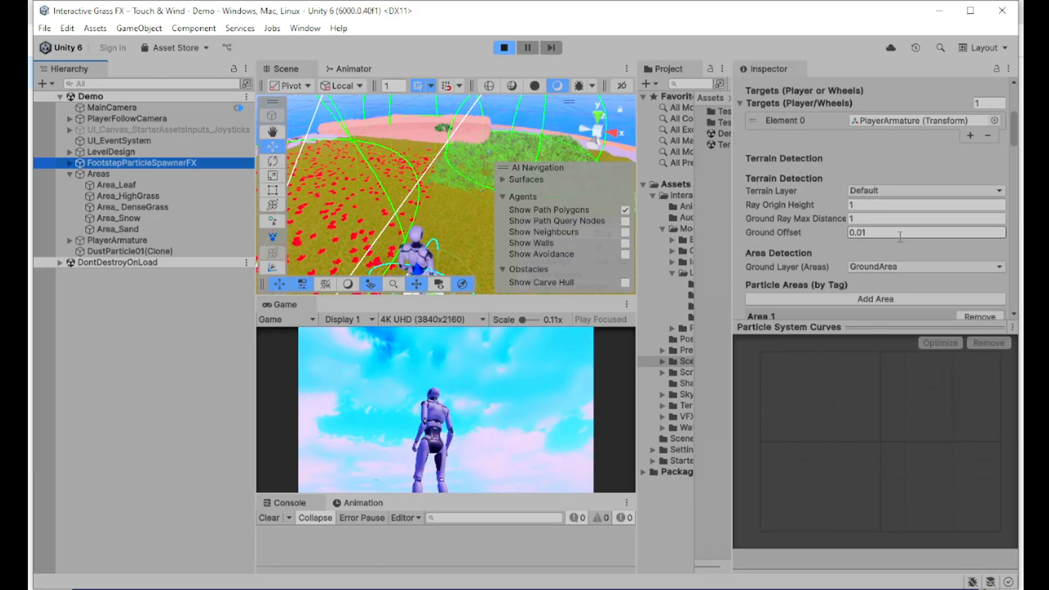
{"action": "scroll", "coordinate": [875, 249], "scroll_direction": "down", "scroll_amount": 3}
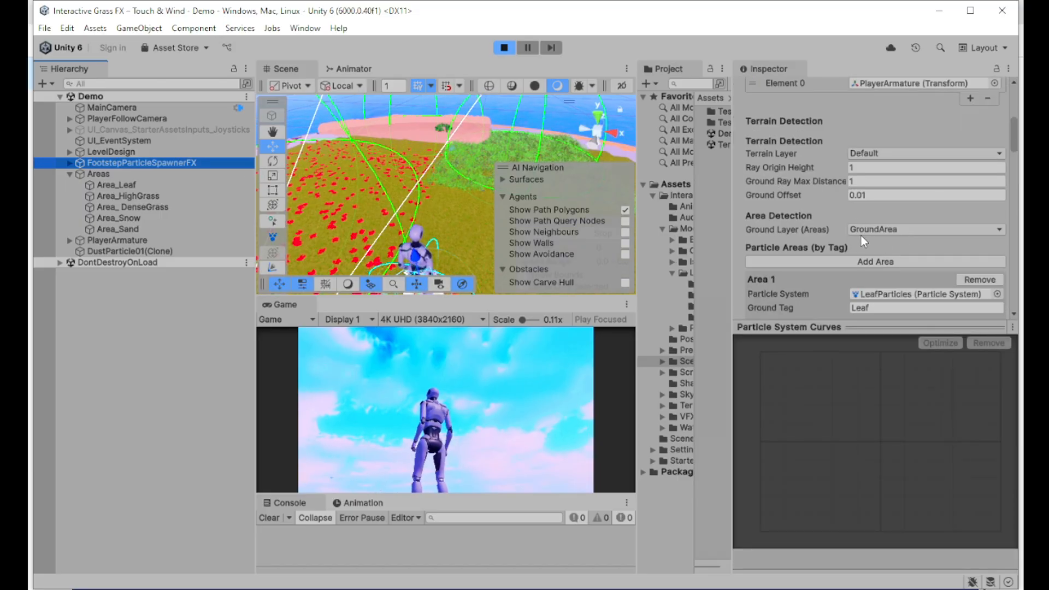
{"action": "scroll", "coordinate": [862, 240], "scroll_direction": "up", "scroll_amount": 5}
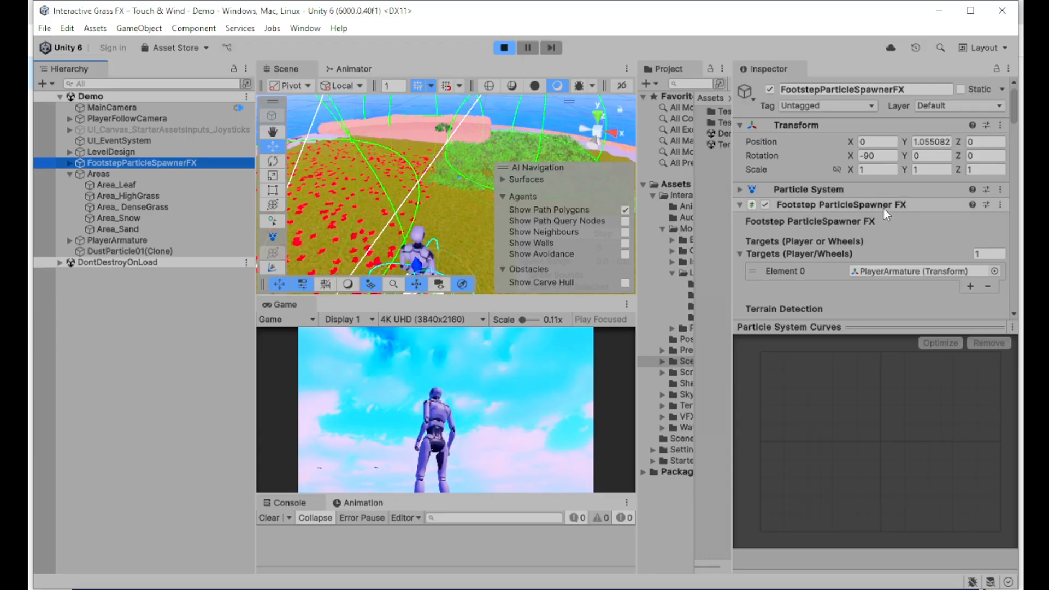
{"action": "left_click", "coordinate": [141, 252]}
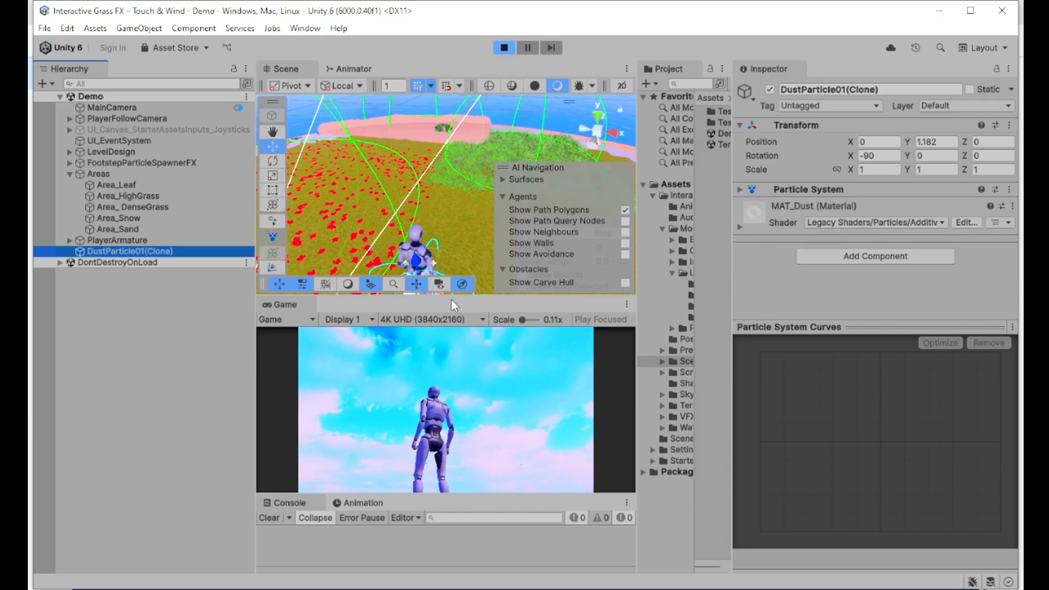
{"action": "left_click", "coordinate": [444, 588]}
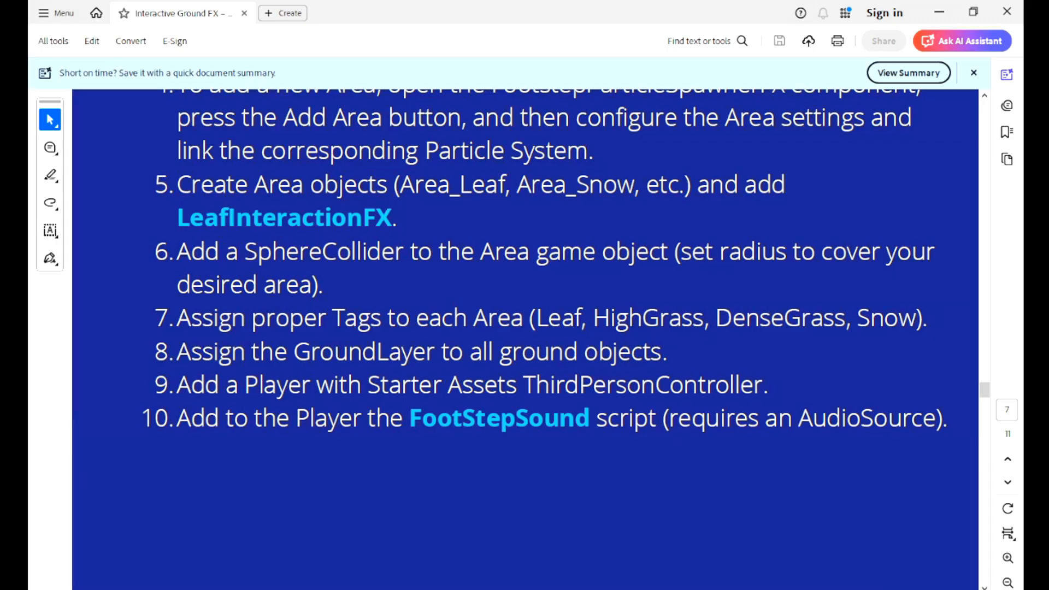
Step: Scroll the guide past Script Reference to the Performance & Optimization page
{"action": "scroll", "coordinate": [456, 392], "scroll_direction": "down", "scroll_amount": 10}
{"action": "scroll", "coordinate": [481, 407], "scroll_direction": "down", "scroll_amount": 15}
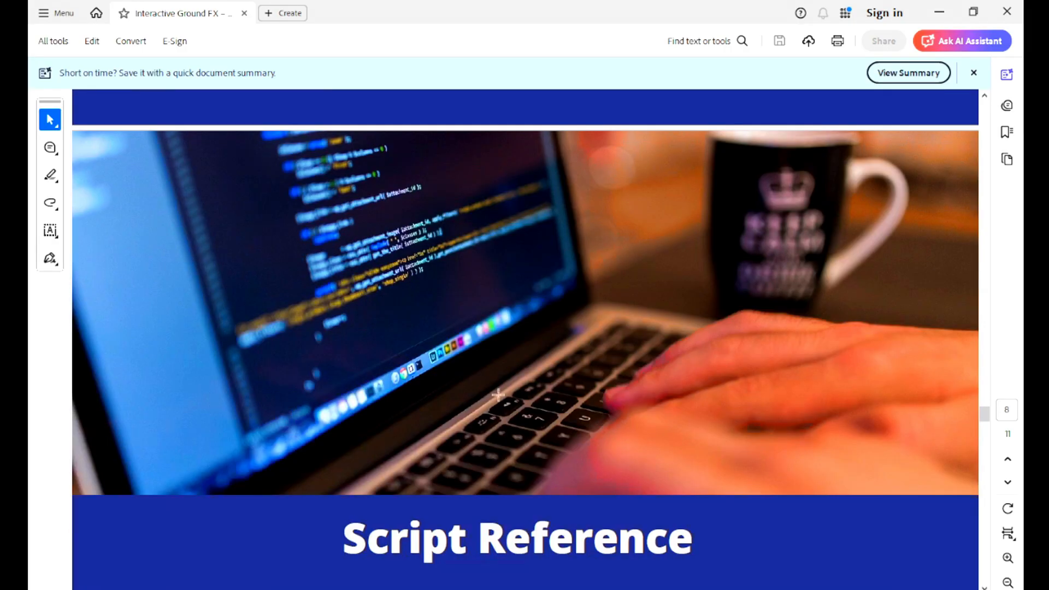
{"action": "scroll", "coordinate": [504, 411], "scroll_direction": "down", "scroll_amount": 15}
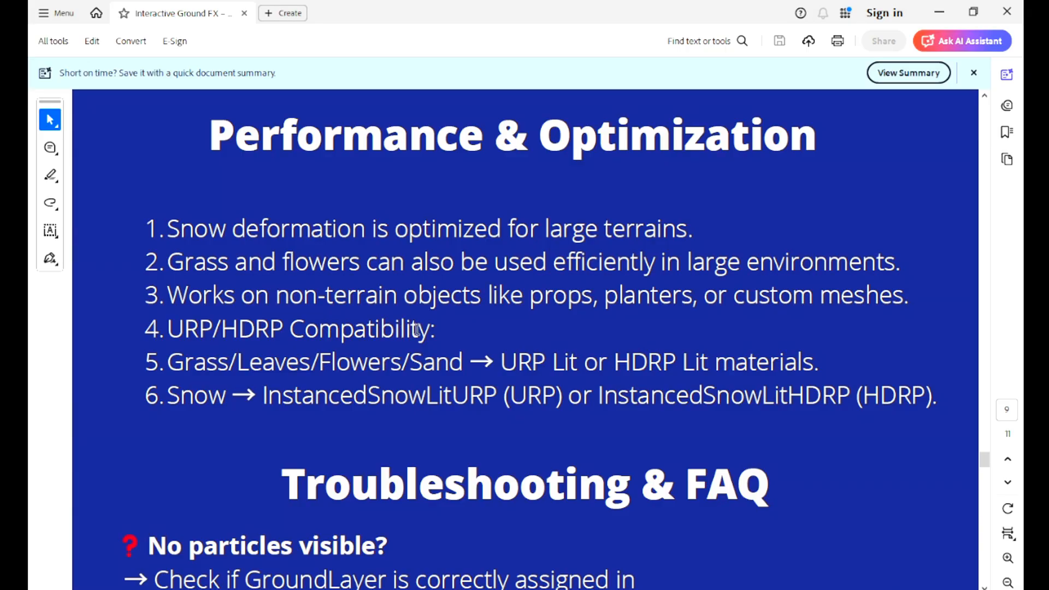
Step: Read through Troubleshooting & FAQ down to the final Contact & Support section
{"action": "scroll", "coordinate": [541, 379], "scroll_direction": "down", "scroll_amount": 5}
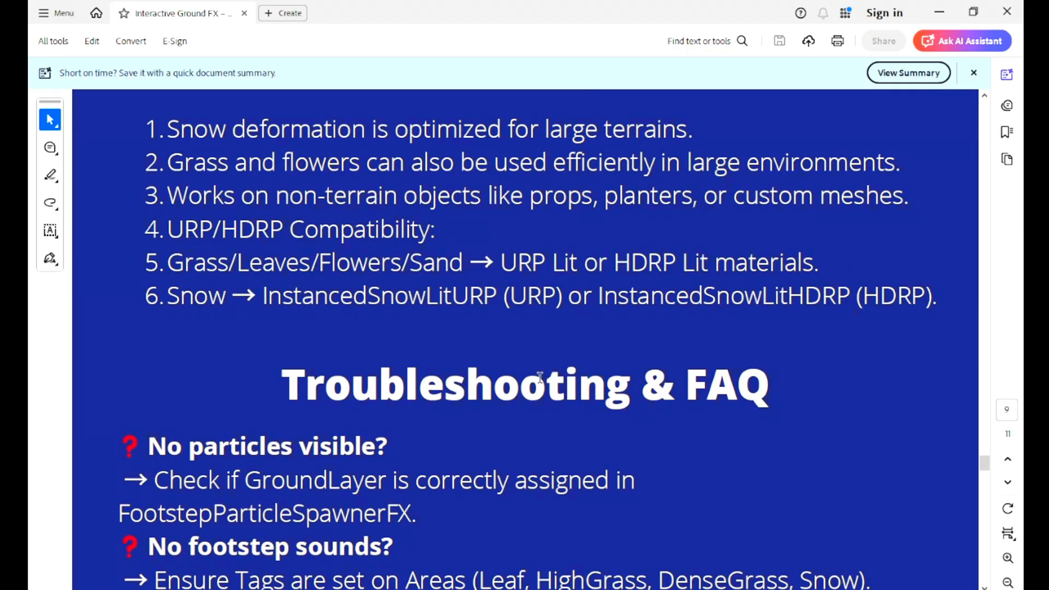
{"action": "scroll", "coordinate": [391, 334], "scroll_direction": "down", "scroll_amount": 1}
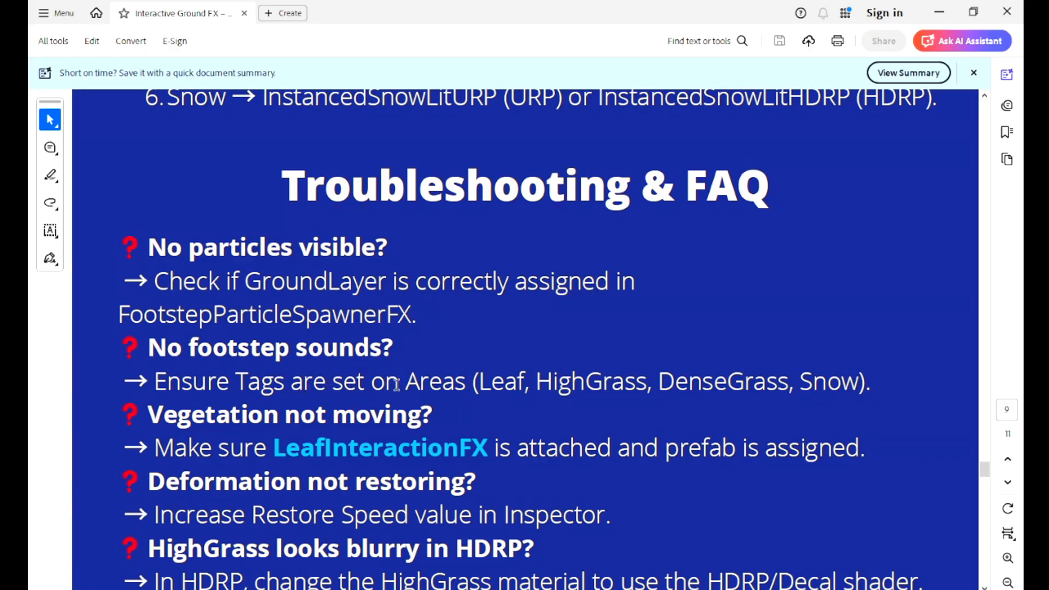
{"action": "scroll", "coordinate": [458, 396], "scroll_direction": "down", "scroll_amount": 2}
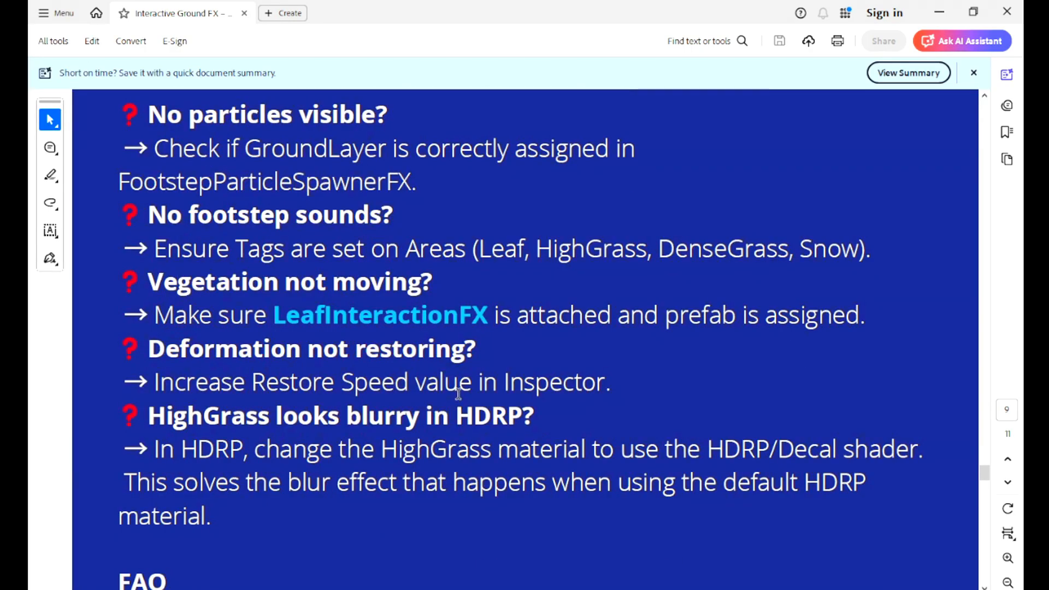
{"action": "scroll", "coordinate": [464, 398], "scroll_direction": "down", "scroll_amount": 2}
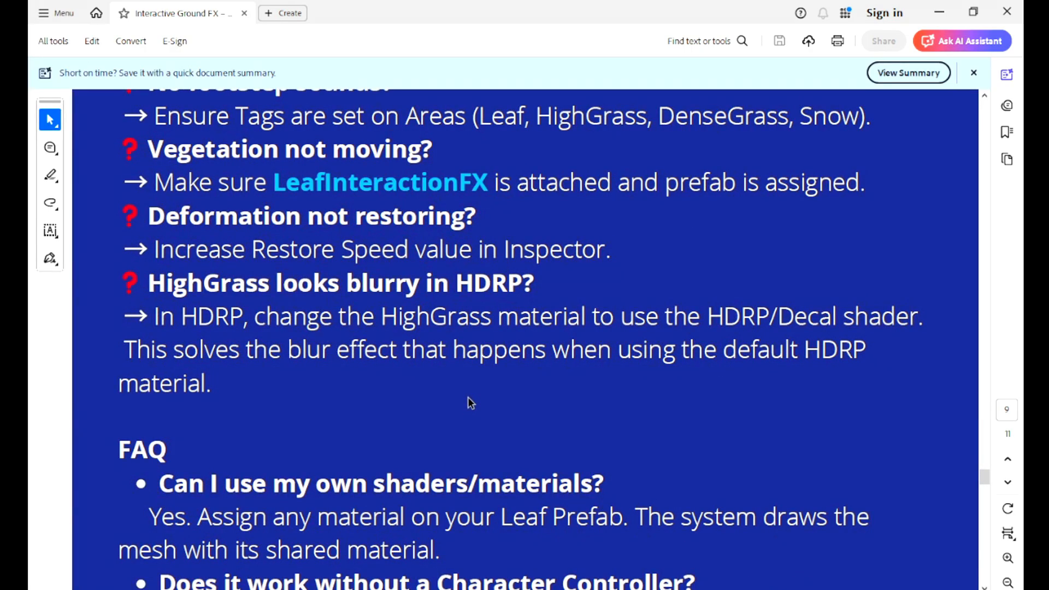
{"action": "scroll", "coordinate": [470, 401], "scroll_direction": "down", "scroll_amount": 2}
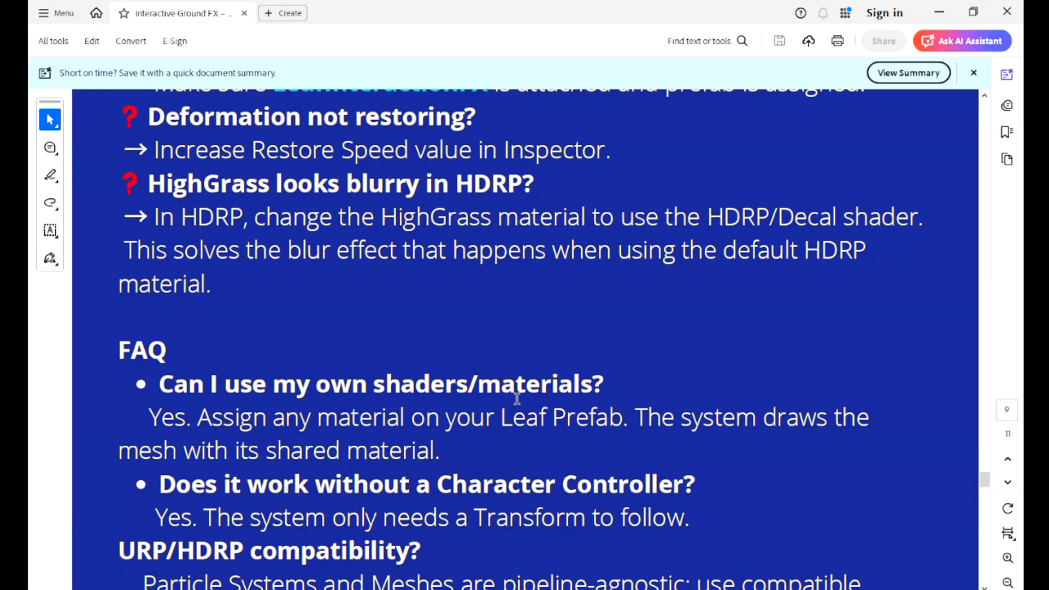
{"action": "scroll", "coordinate": [518, 402], "scroll_direction": "down", "scroll_amount": 2}
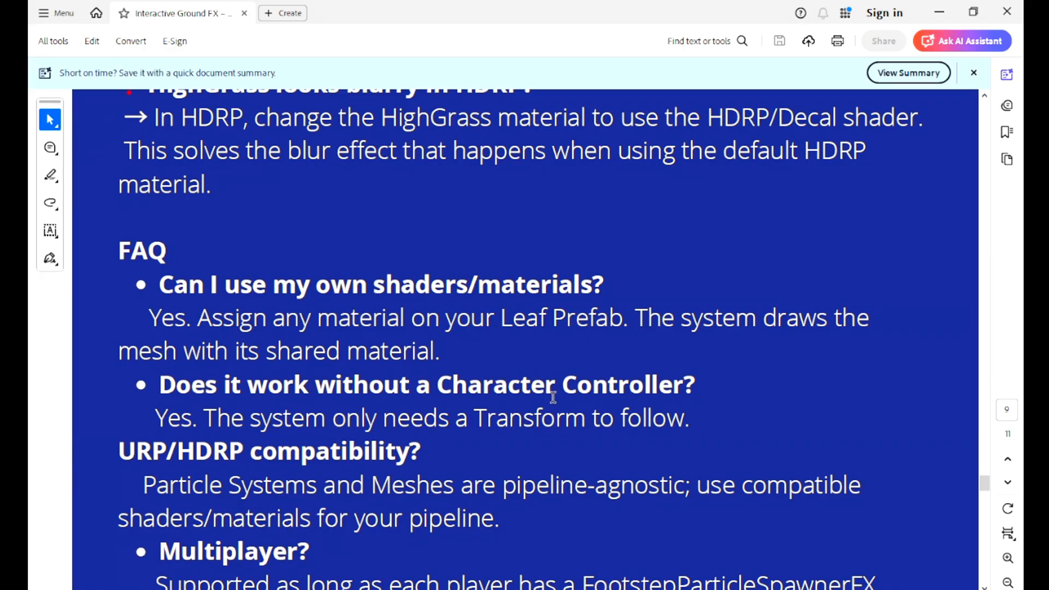
{"action": "scroll", "coordinate": [554, 401], "scroll_direction": "down", "scroll_amount": 4}
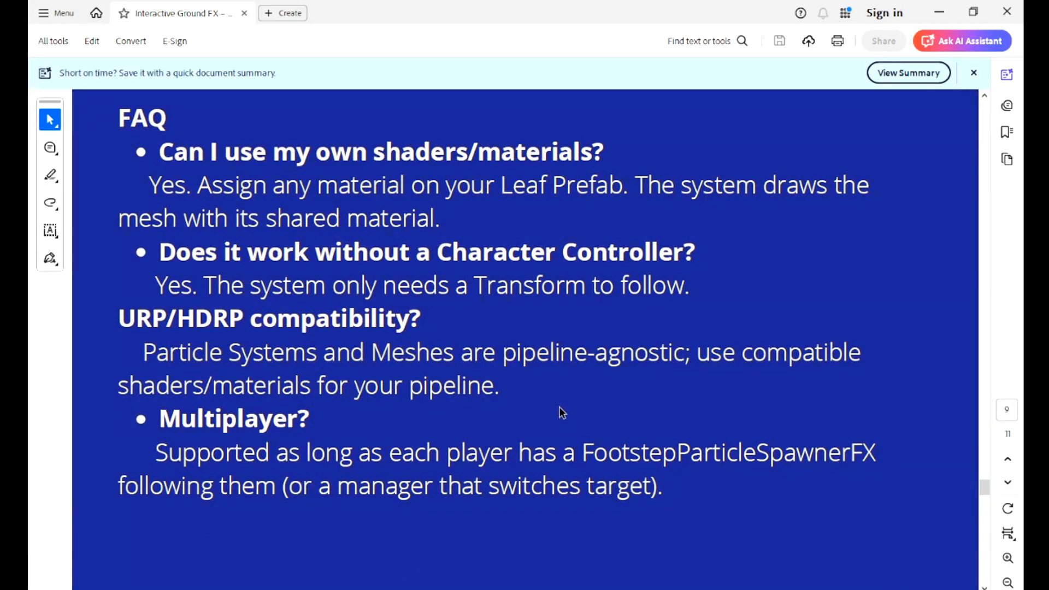
{"action": "scroll", "coordinate": [559, 406], "scroll_direction": "down", "scroll_amount": 3}
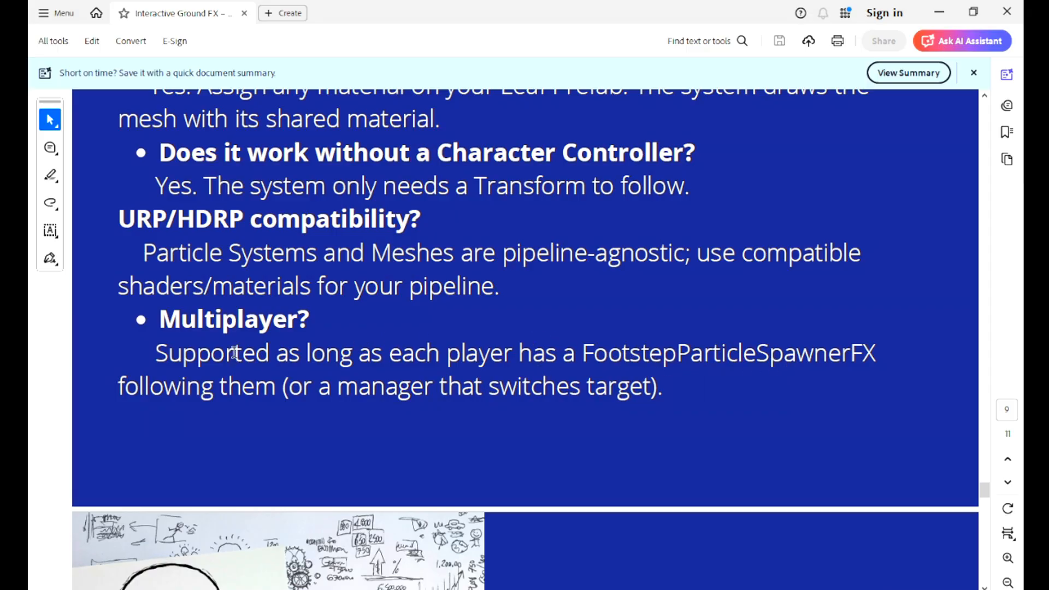
{"action": "scroll", "coordinate": [235, 355], "scroll_direction": "down", "scroll_amount": 10}
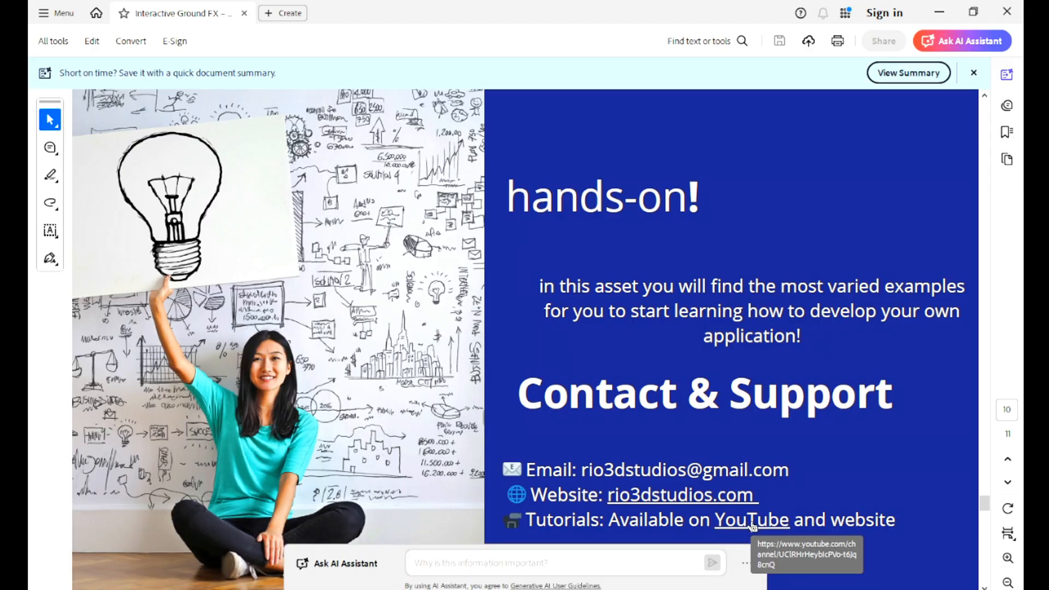
{"action": "scroll", "coordinate": [743, 526], "scroll_direction": "down", "scroll_amount": 2}
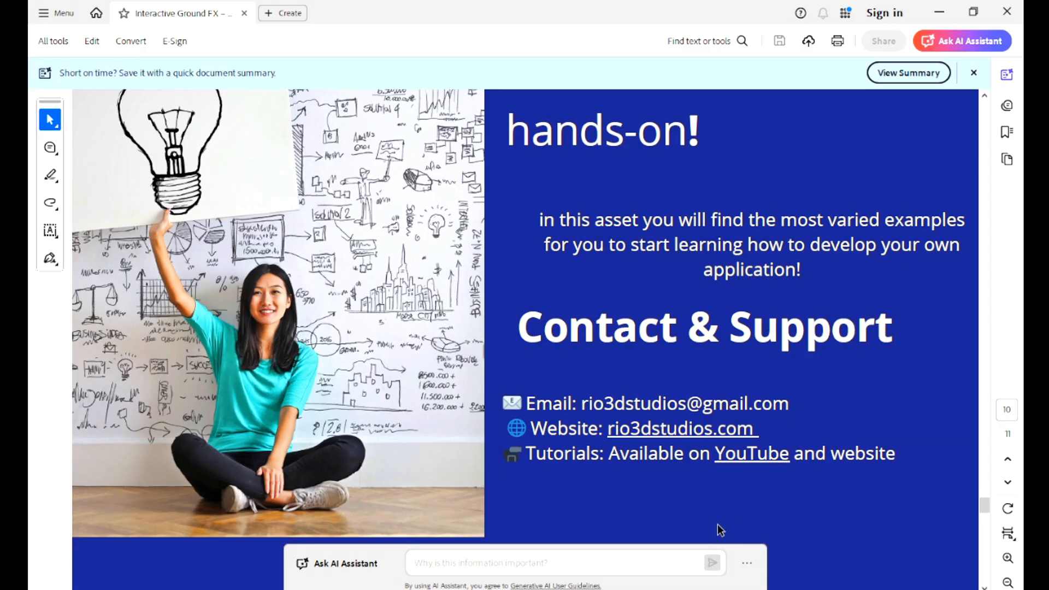
{"action": "scroll", "coordinate": [680, 459], "scroll_direction": "down", "scroll_amount": 4}
{"action": "scroll", "coordinate": [678, 473], "scroll_direction": "up", "scroll_amount": 5}
{"action": "scroll", "coordinate": [675, 481], "scroll_direction": "up", "scroll_amount": 5}
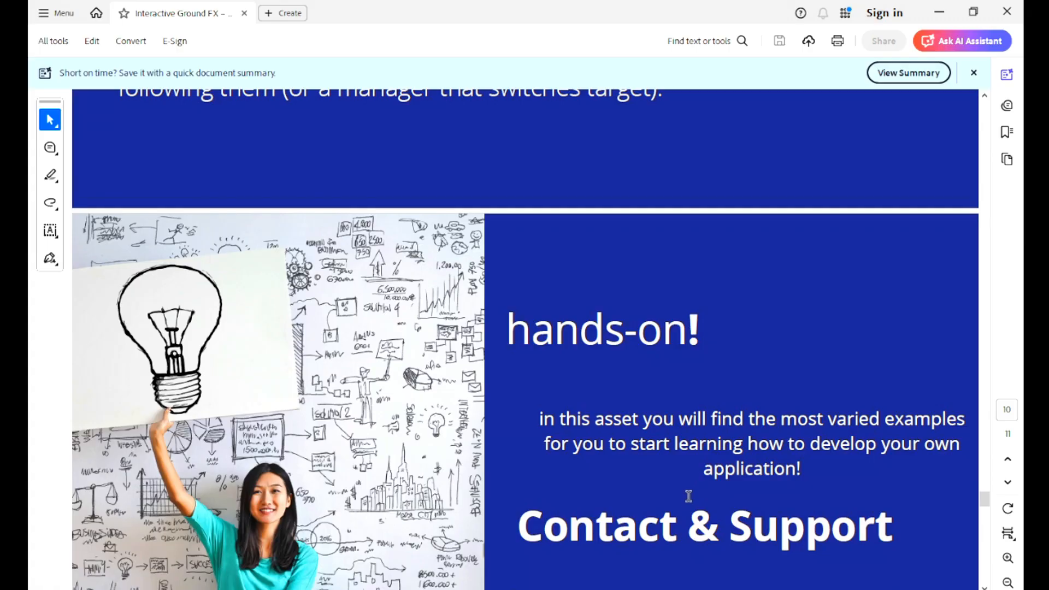
{"action": "scroll", "coordinate": [686, 483], "scroll_direction": "down", "scroll_amount": 4}
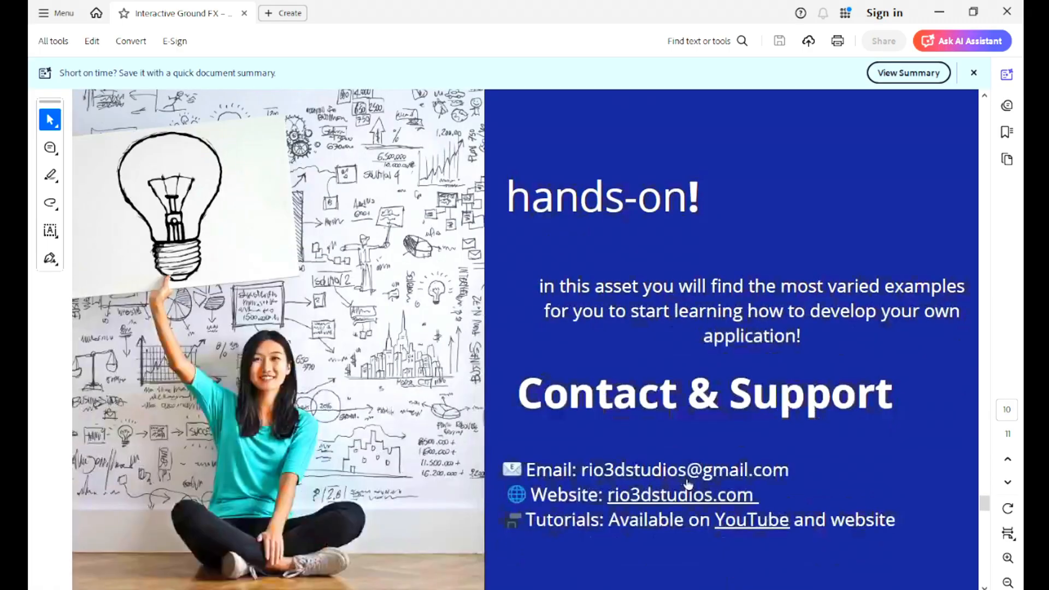